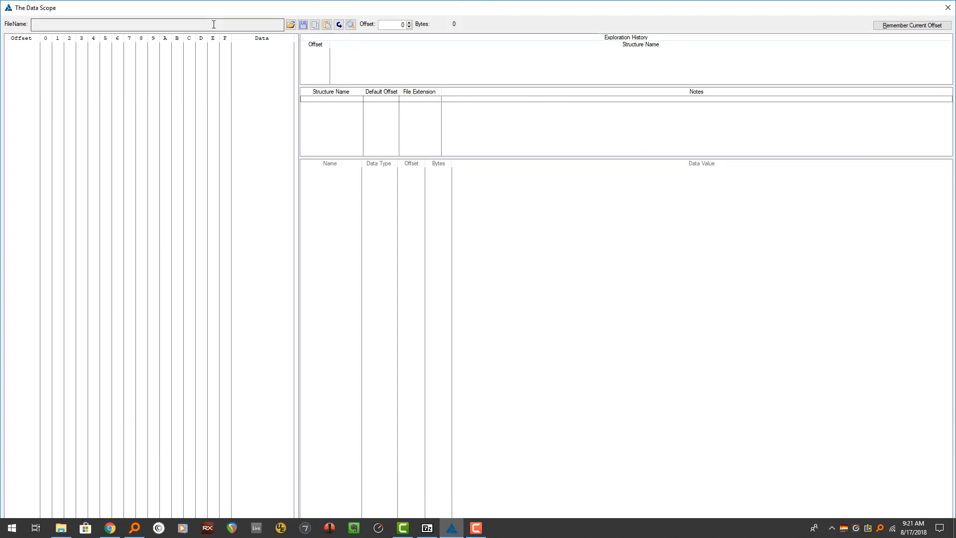
Step: Open the file MasterCollection.zip from the Old Downloads folder
{"action": "left_click", "coordinate": [290, 24]}
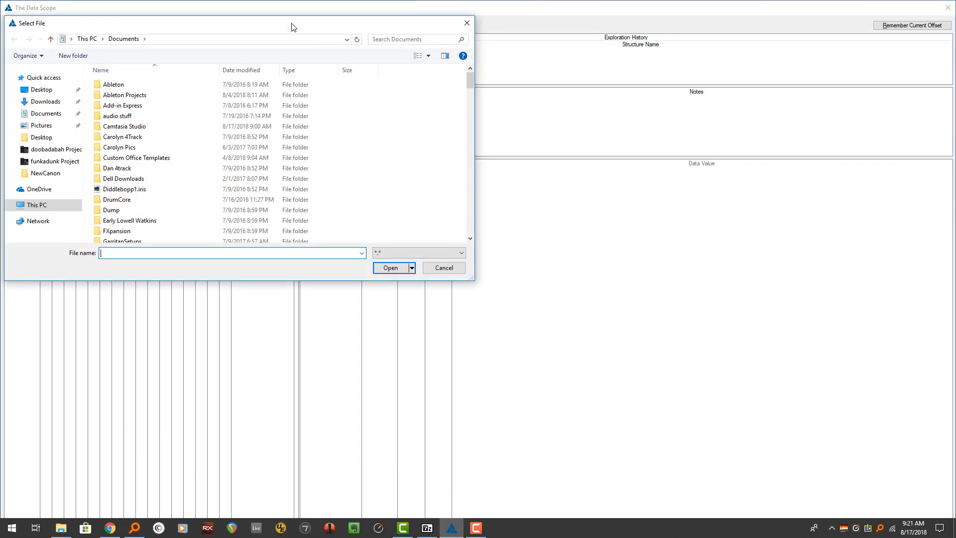
{"action": "type", "text": "\"E:\\Users\\jslarve\\Downloads\\Old Downloads\\MasterCollection.zip\""}
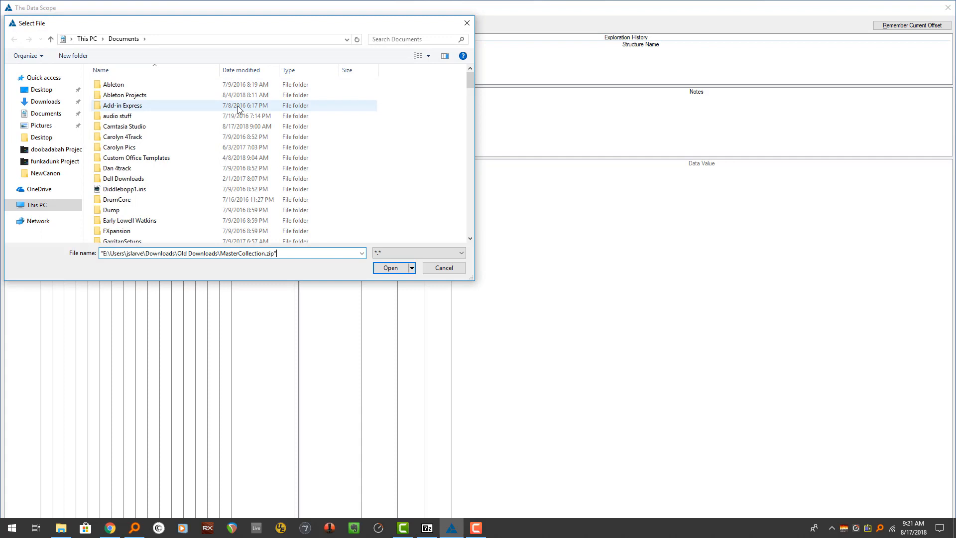
{"action": "left_click", "coordinate": [386, 270]}
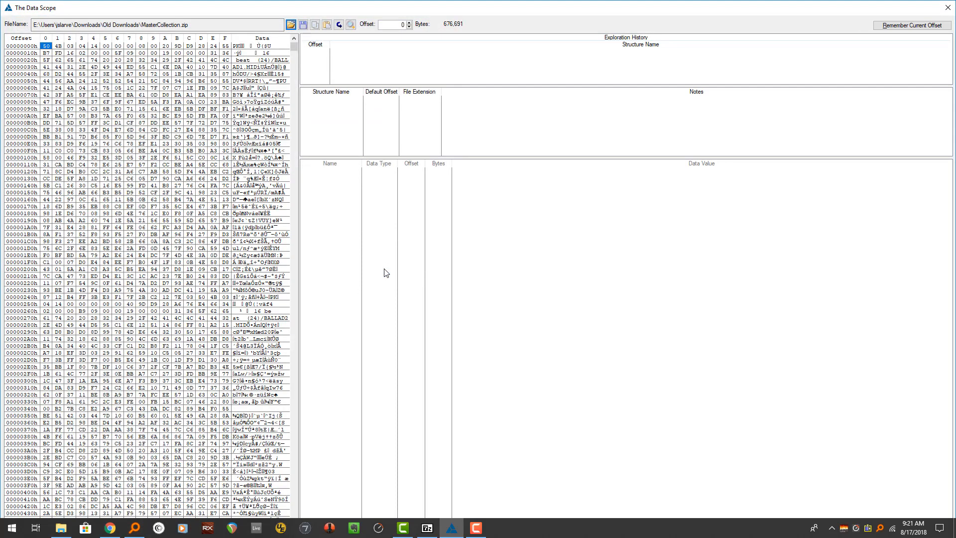
Step: Examine the first rows of the file's hex data, moving down from offset 0 and back to the start
{"action": "left_click", "coordinate": [46, 52]}
{"action": "key", "text": "Down"}
{"action": "key", "text": "Down"}
{"action": "key", "text": "Down"}
{"action": "key", "text": "Down"}
{"action": "key", "text": "Down"}
{"action": "key", "text": "Down"}
{"action": "key", "text": "Down"}
{"action": "key", "text": "Down"}
{"action": "key", "text": "Down"}
{"action": "key", "text": "Down"}
{"action": "key", "text": "Down"}
{"action": "key", "text": "Down"}
{"action": "key", "text": "Down"}
{"action": "key", "text": "Down"}
{"action": "key", "text": "Down"}
{"action": "key", "text": "Down"}
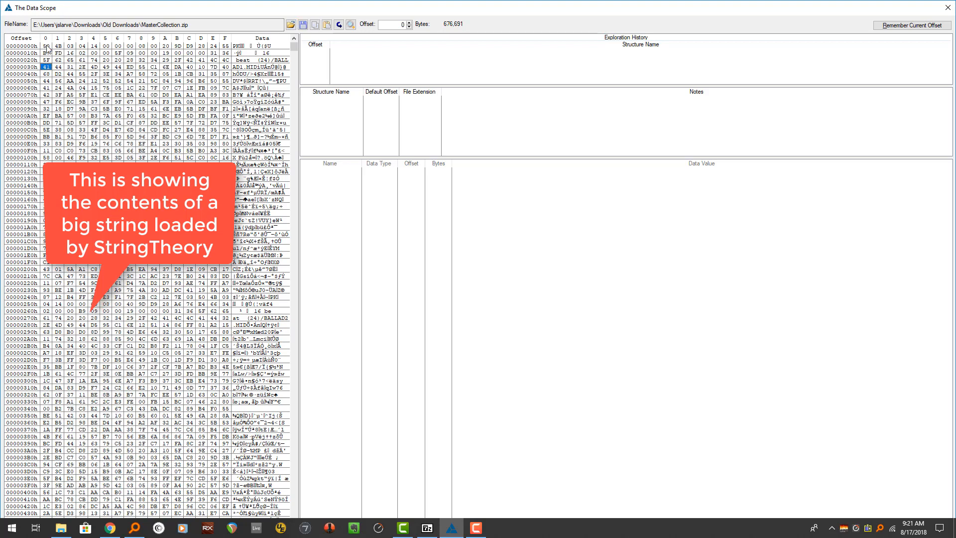
{"action": "key", "text": "Up"}
{"action": "key", "text": "Up"}
{"action": "key", "text": "Up"}
{"action": "key", "text": "Up"}
{"action": "key", "text": "Up"}
{"action": "key", "text": "Up"}
{"action": "key", "text": "Up"}
{"action": "key", "text": "Up"}
{"action": "key", "text": "Up"}
{"action": "key", "text": "Up"}
{"action": "key", "text": "Up"}
{"action": "key", "text": "Up"}
{"action": "key", "text": "Up"}
{"action": "key", "text": "Up"}
{"action": "key", "text": "Up"}
{"action": "key", "text": "Up"}
{"action": "key", "text": "Up"}
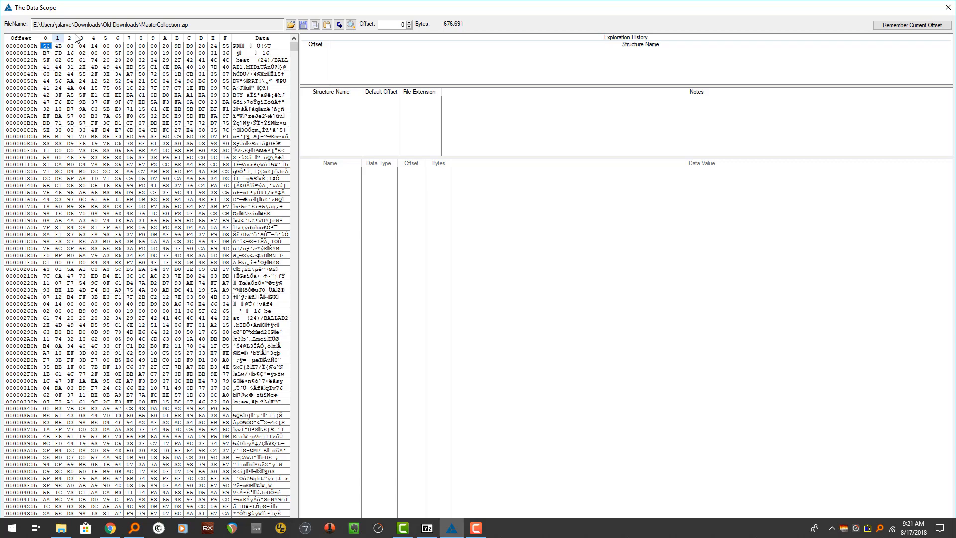
Step: Add a structure record named Zip File Header with the file extension *.zip
{"action": "right_click", "coordinate": [352, 120]}
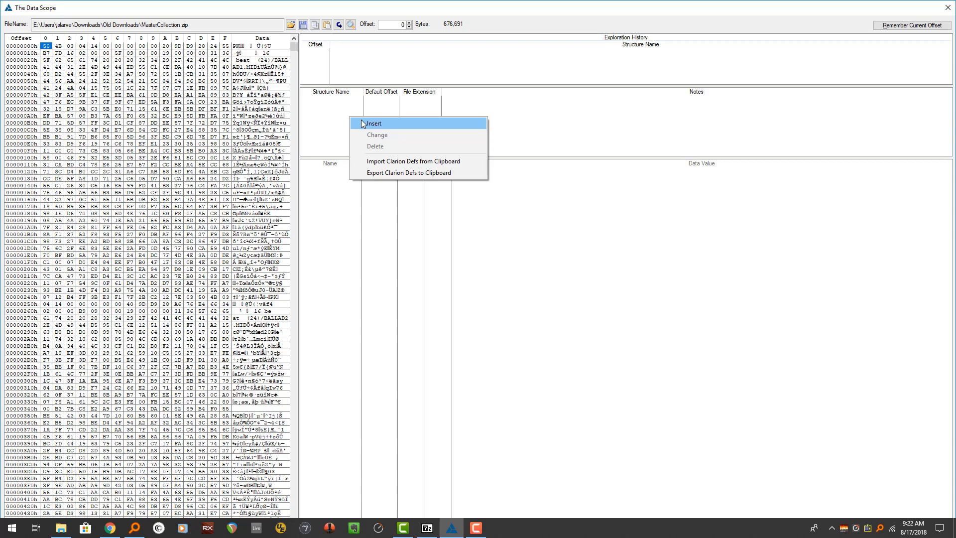
{"action": "left_click", "coordinate": [362, 123]}
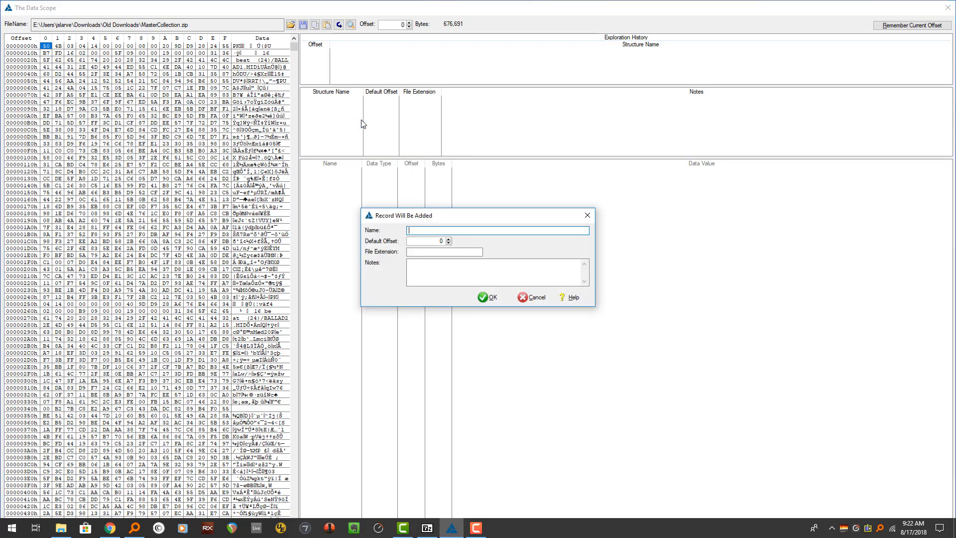
{"action": "type", "text": "Zip File Header"}
{"action": "key", "text": "Tab"}
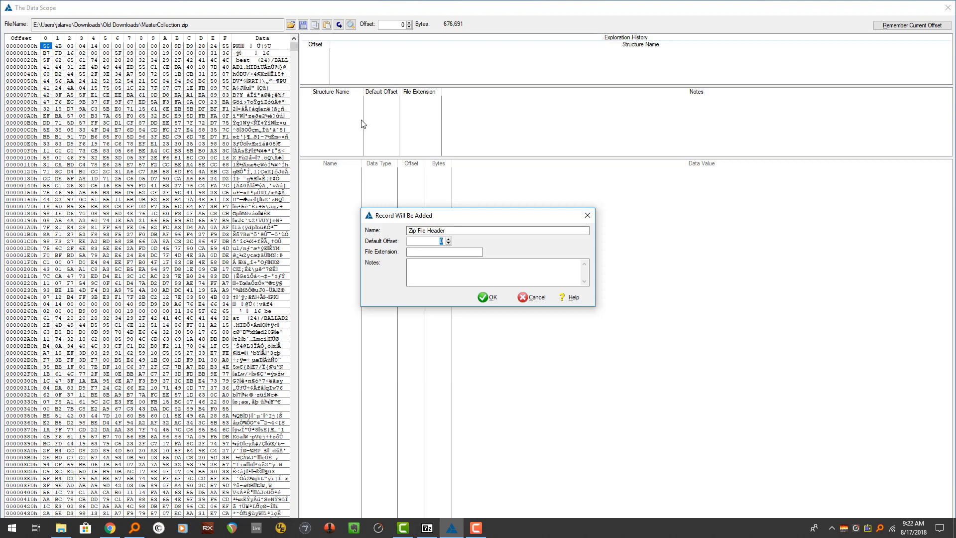
{"action": "key", "text": "Tab"}
{"action": "type", "text": "*.zip"}
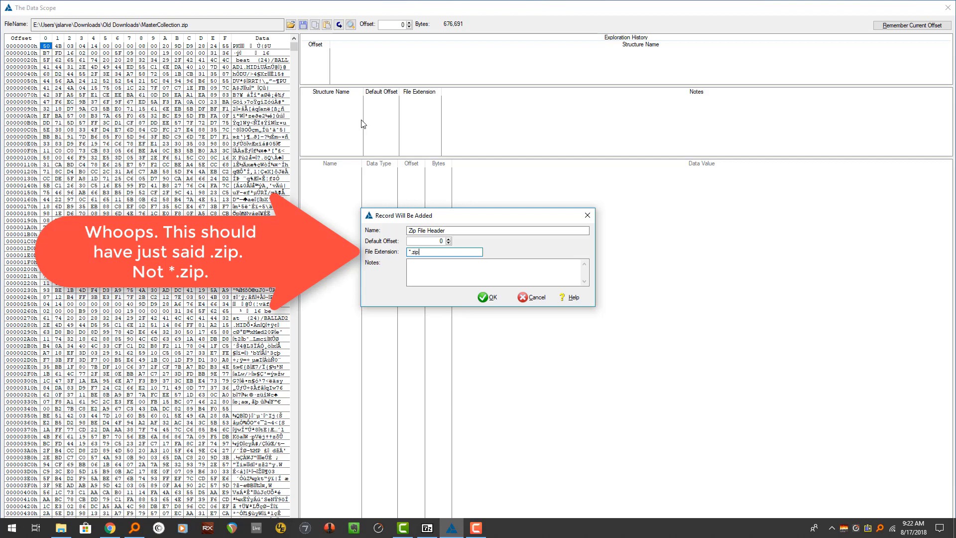
{"action": "key", "text": "Return"}
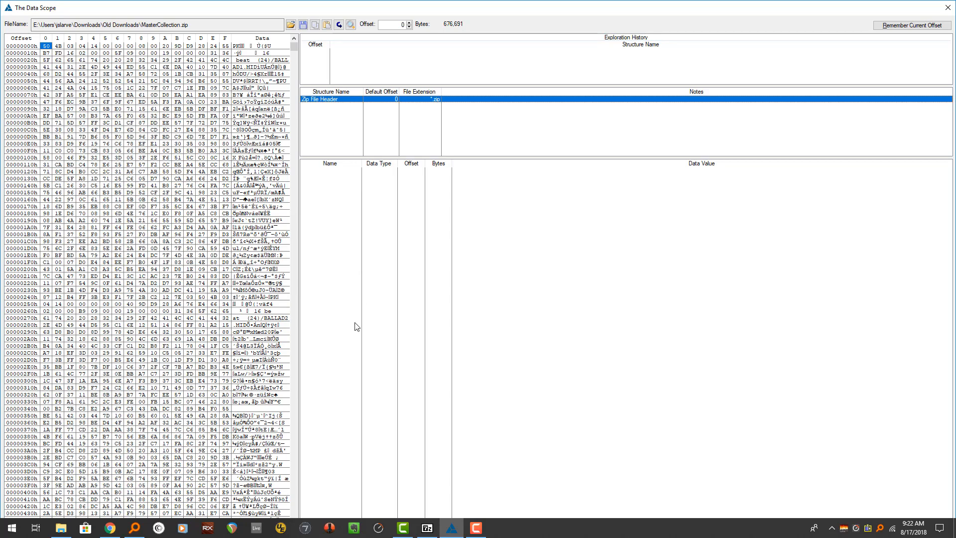
Step: Switch to Chrome and review the local file header layout on the PKZip structure page, then return to The Data Scope
{"action": "left_click", "coordinate": [109, 528]}
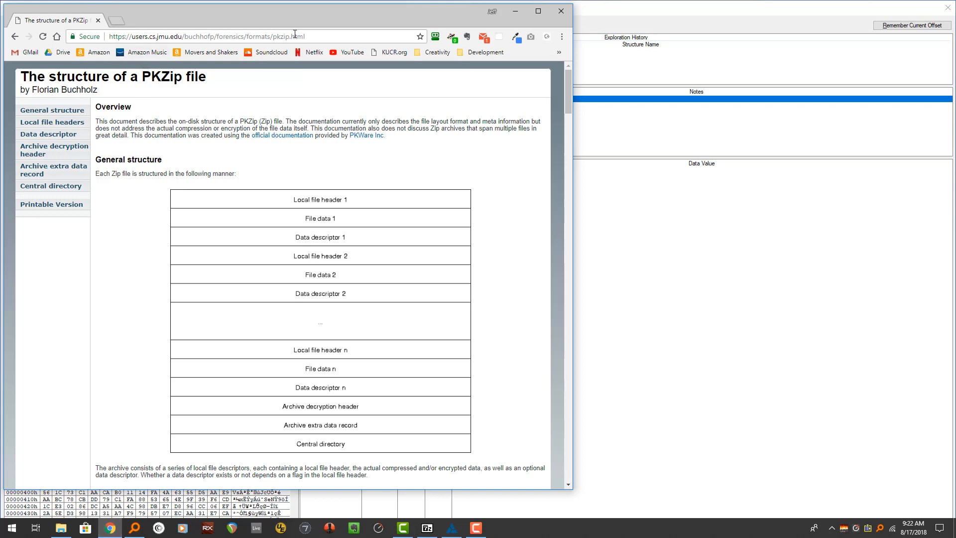
{"action": "left_click_drag", "start_coordinate": [320, 36], "coordinate": [30, 15]}
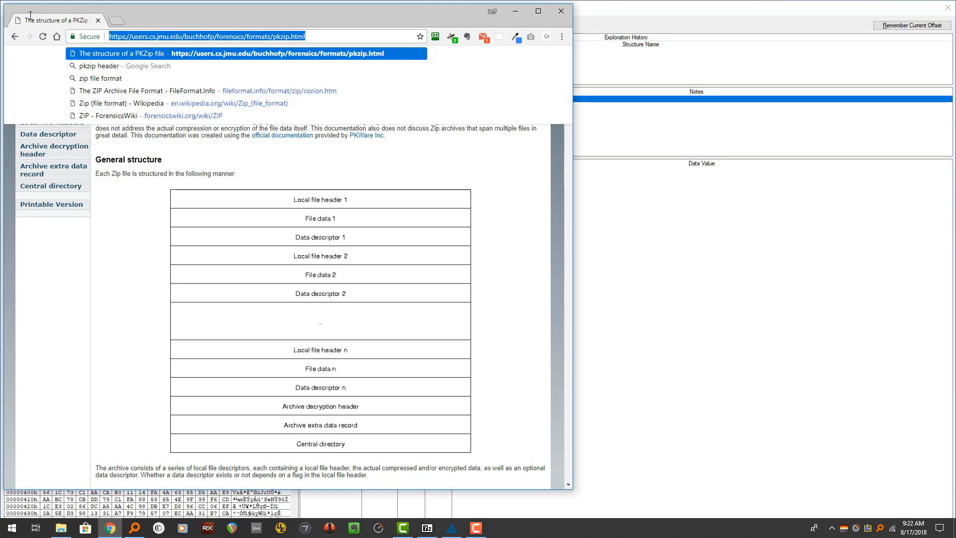
{"action": "left_click_drag", "start_coordinate": [129, 12], "coordinate": [364, 21]}
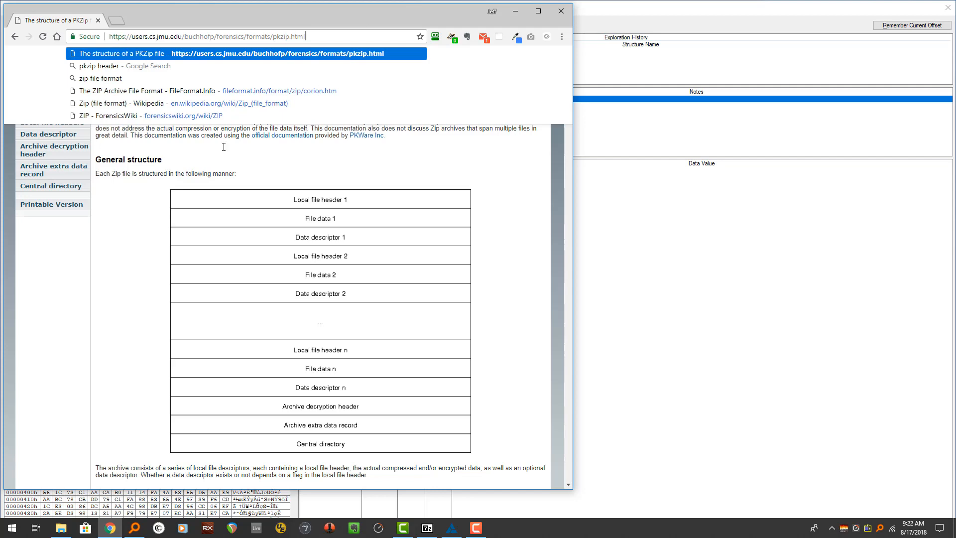
{"action": "left_click", "coordinate": [123, 258]}
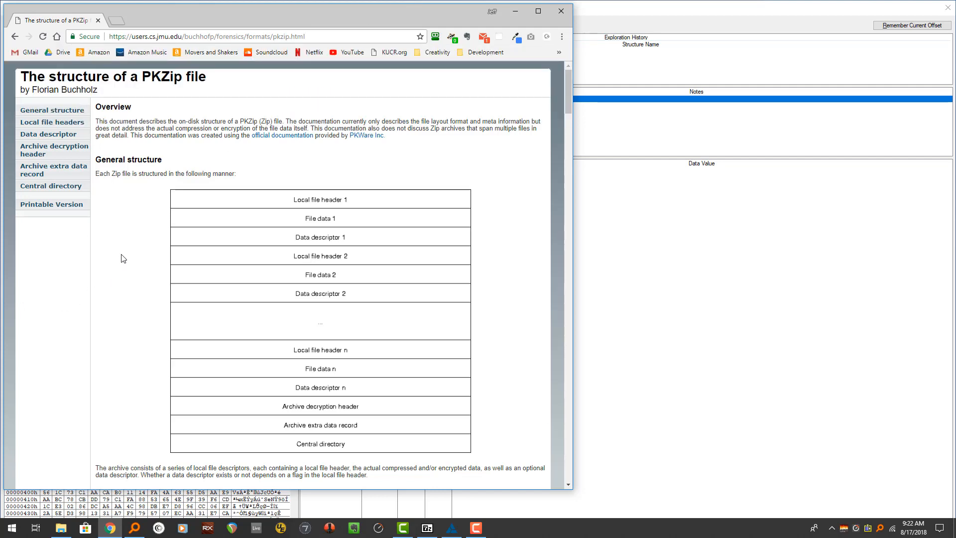
{"action": "scroll", "coordinate": [122, 258], "scroll_direction": "down", "scroll_amount": 8}
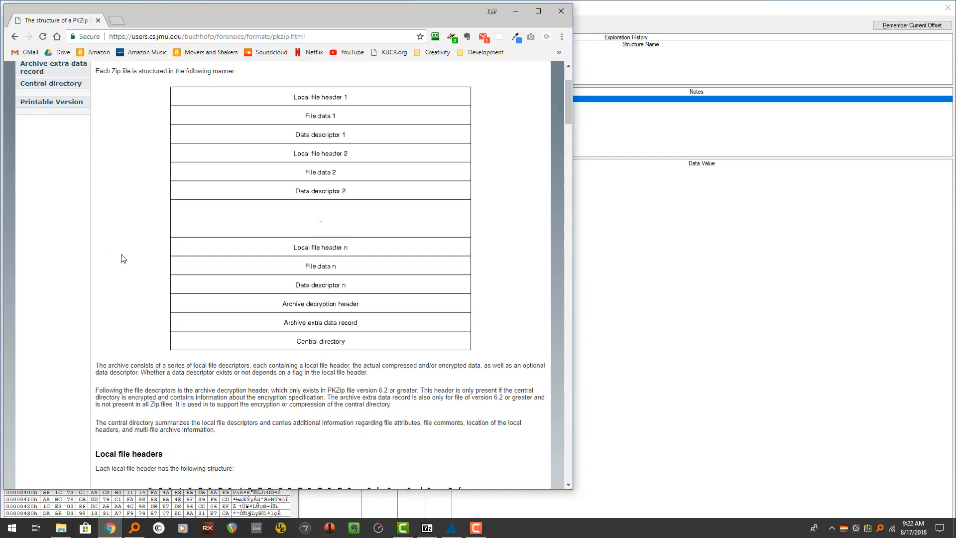
{"action": "scroll", "coordinate": [123, 258], "scroll_direction": "down", "scroll_amount": 2}
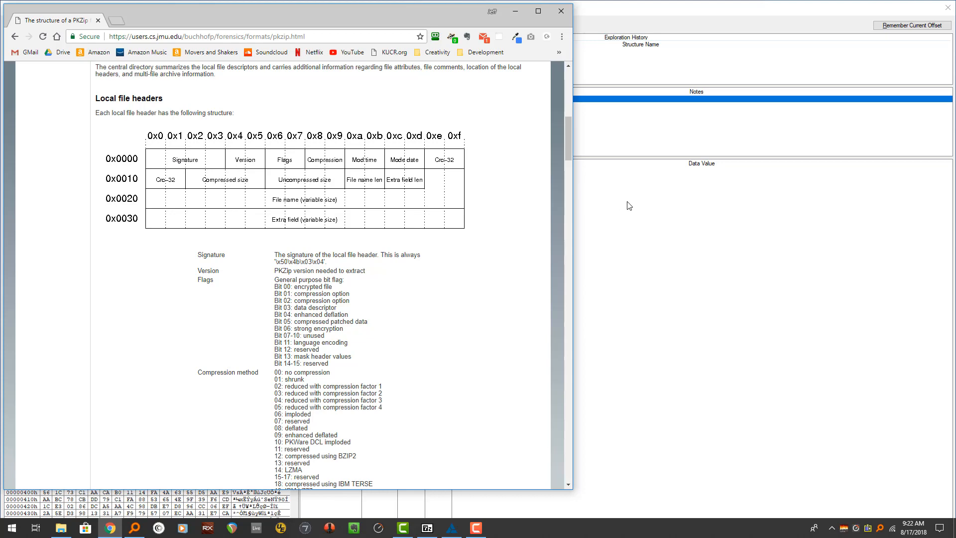
{"action": "left_click", "coordinate": [634, 231]}
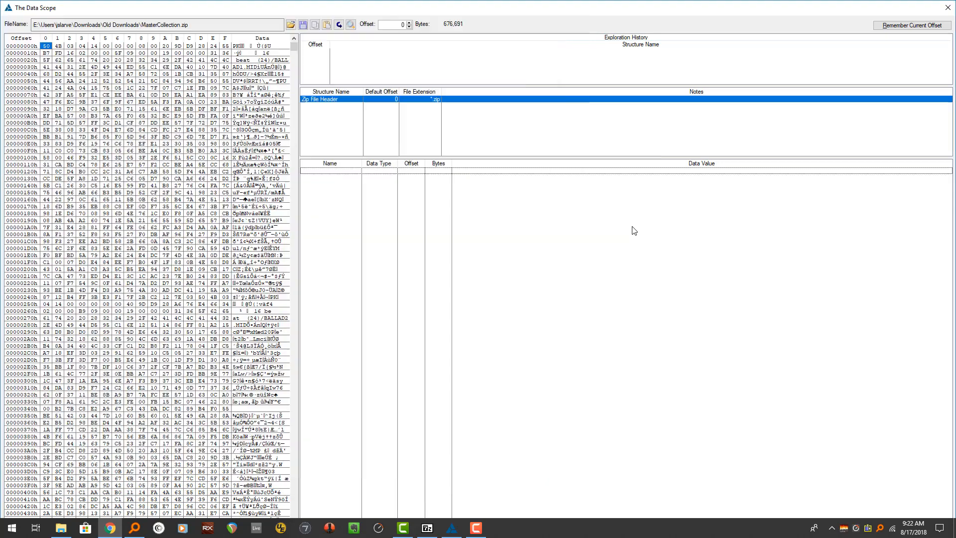
Step: Add a ULONG element named Signature at offset 0 of the Zip File Header, checking the field name in the PKZip page
{"action": "double_click", "coordinate": [347, 228]}
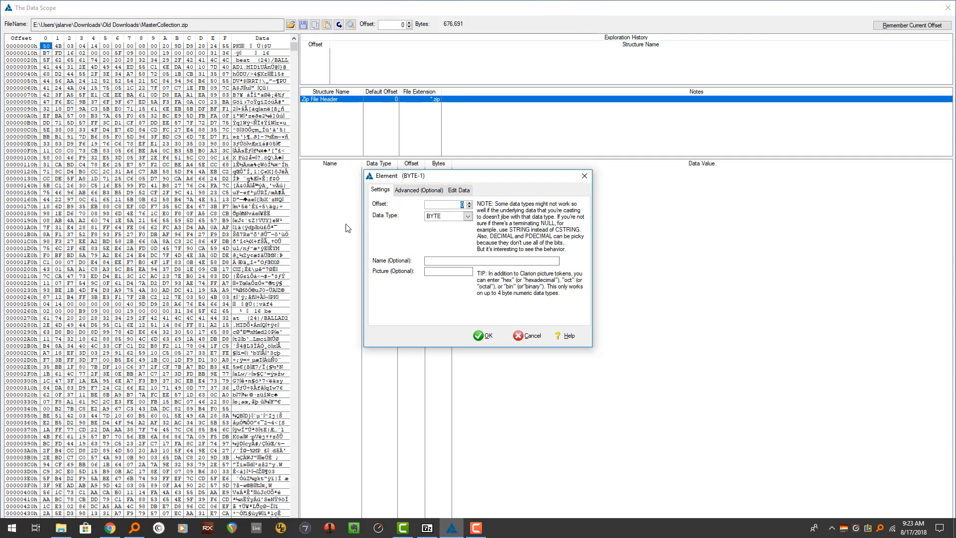
{"action": "key", "text": "Tab"}
{"action": "key", "text": "u"}
{"action": "key", "text": "u"}
{"action": "key", "text": "u"}
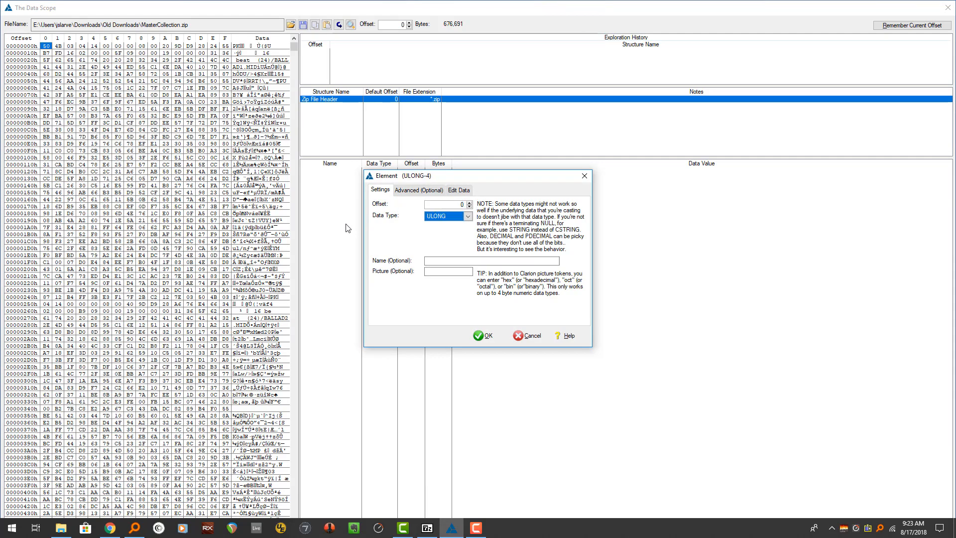
{"action": "key", "text": "Tab"}
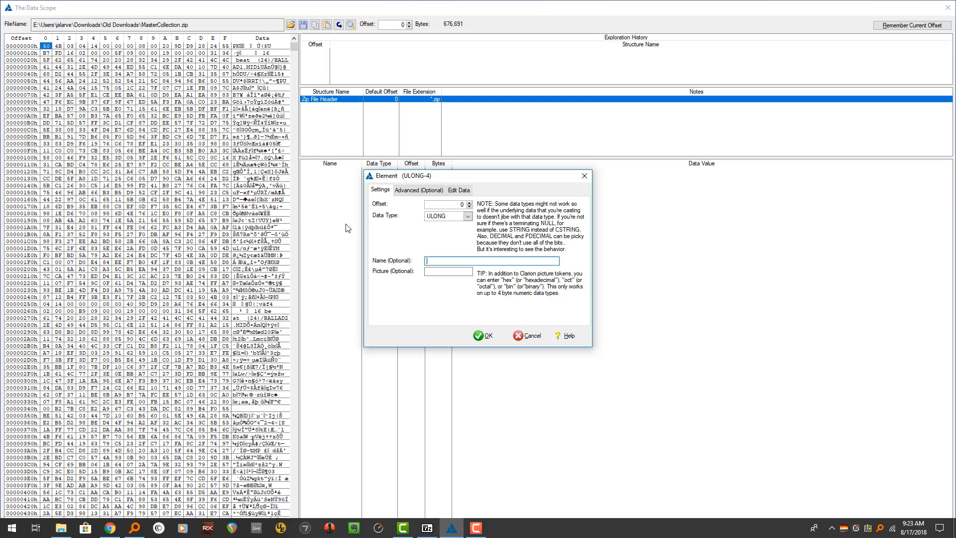
{"action": "left_click", "coordinate": [117, 529]}
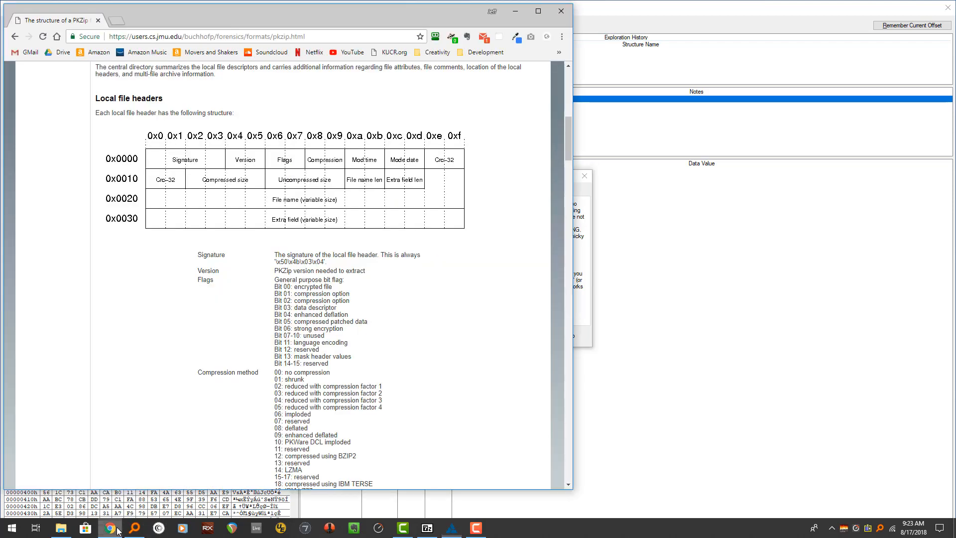
{"action": "left_click", "coordinate": [114, 529]}
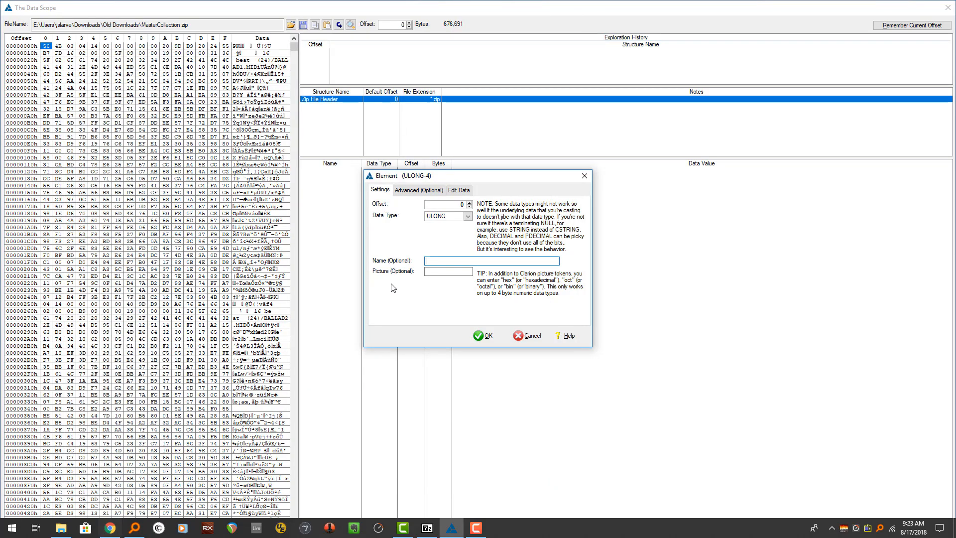
{"action": "type", "text": "Signature"}
{"action": "key", "text": "Return"}
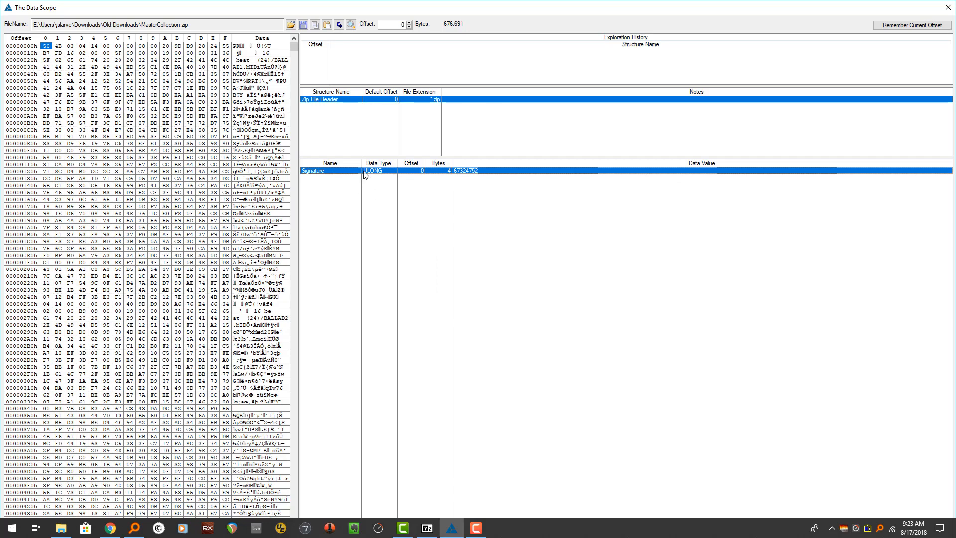
Step: Set the Signature element's picture to hex
{"action": "double_click", "coordinate": [469, 173]}
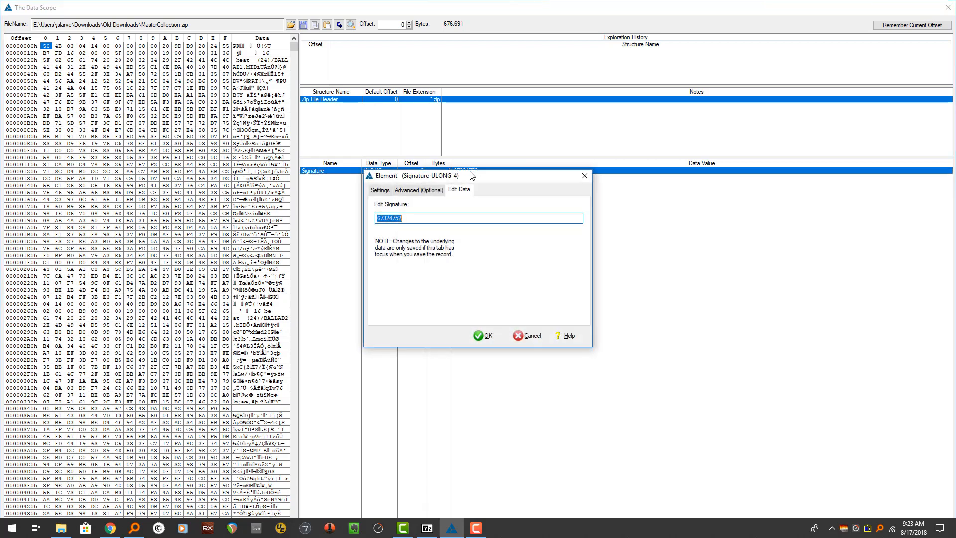
{"action": "left_click", "coordinate": [376, 192]}
{"action": "left_click", "coordinate": [446, 271]}
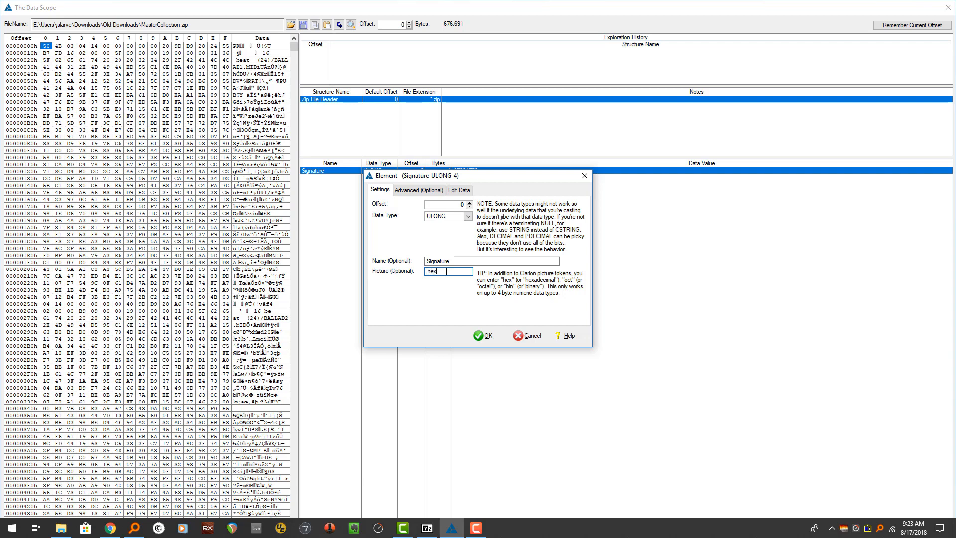
{"action": "key", "text": "Return"}
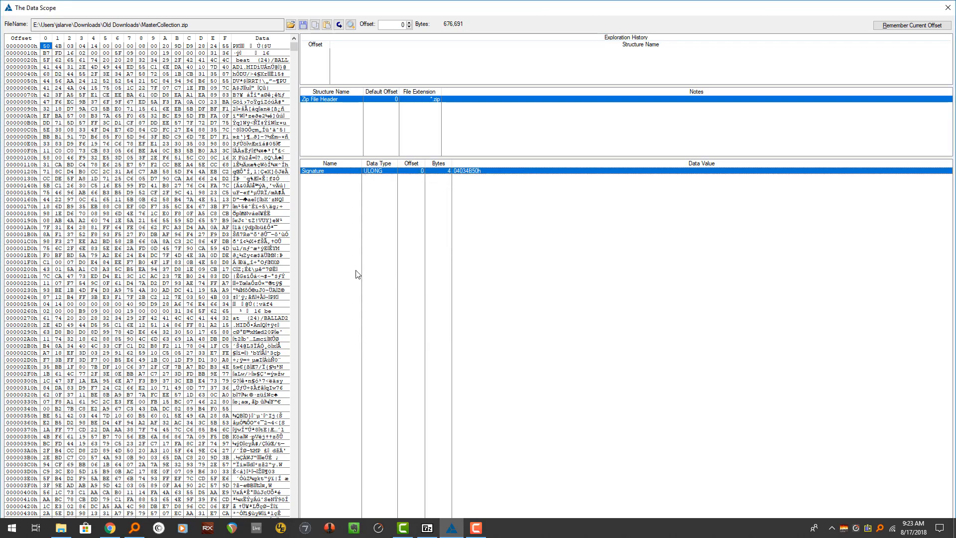
Step: Add a USHORT element named Version at offset 4 of the Zip File Header, consulting the PKZip page for the field
{"action": "double_click", "coordinate": [334, 210]}
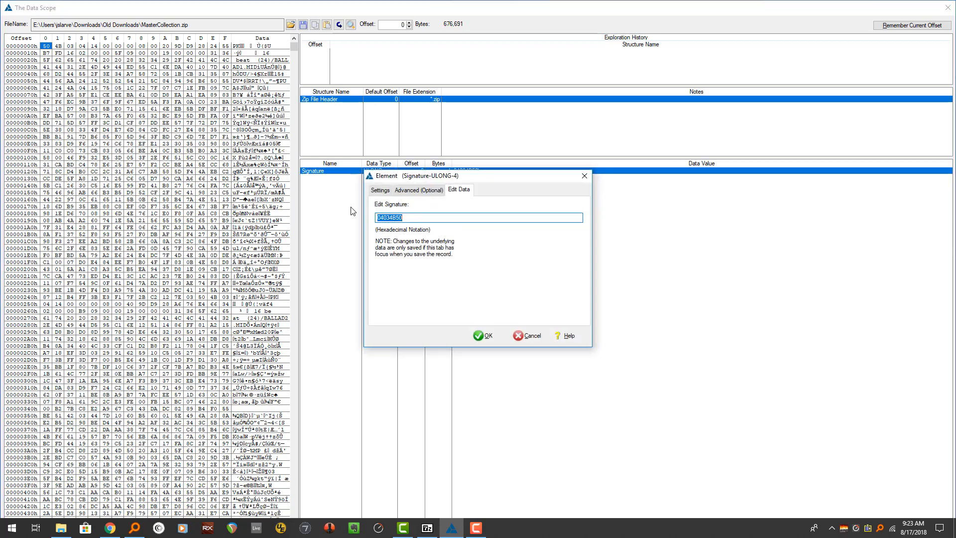
{"action": "left_click", "coordinate": [526, 335]}
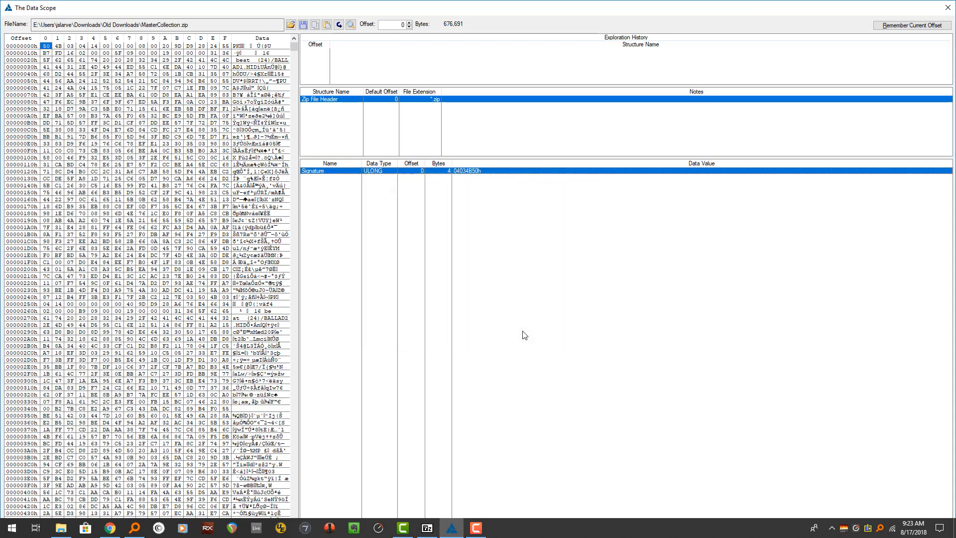
{"action": "right_click", "coordinate": [357, 253]}
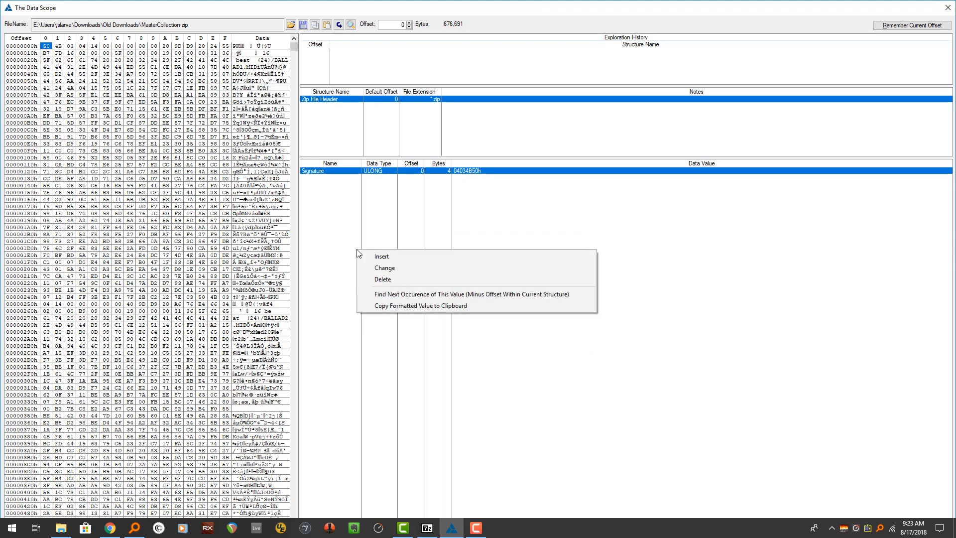
{"action": "left_click", "coordinate": [365, 257]}
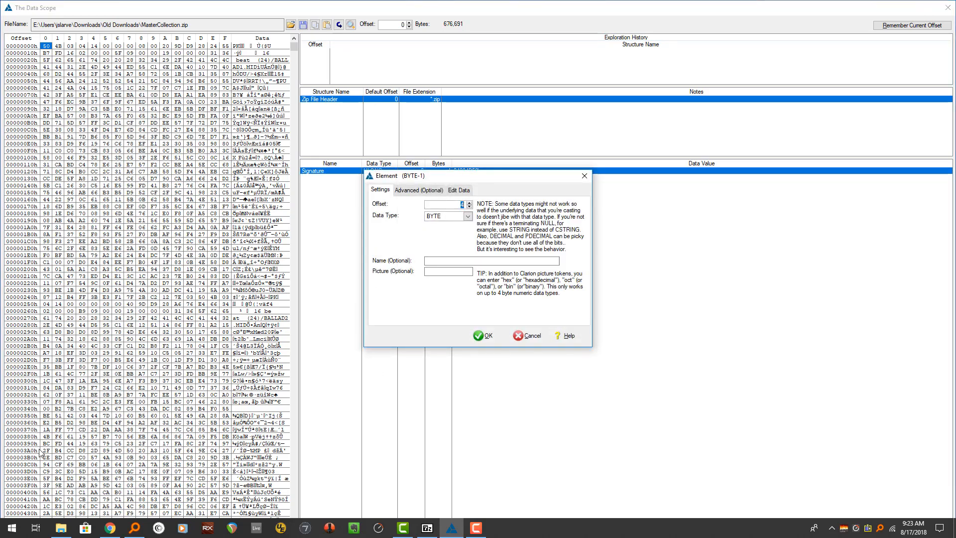
{"action": "left_click", "coordinate": [109, 529]}
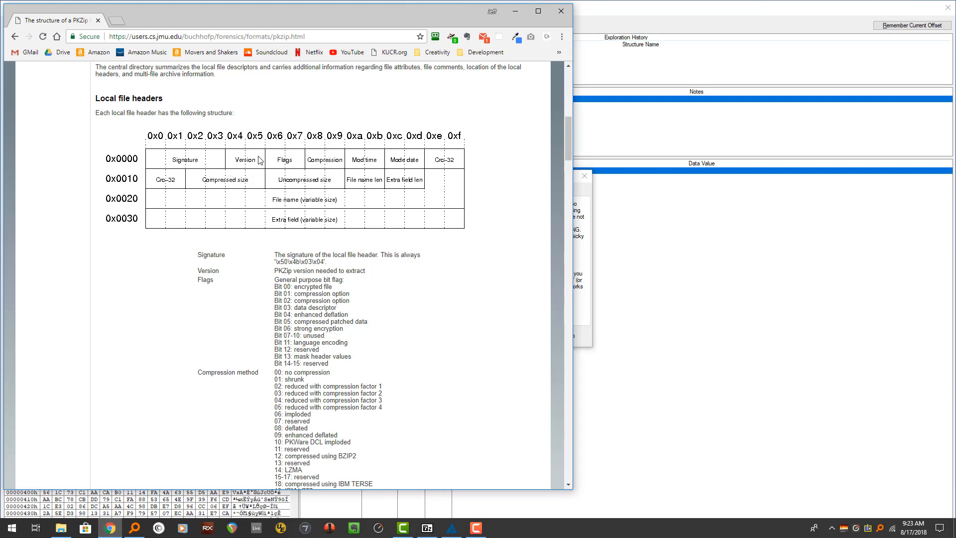
{"action": "left_click", "coordinate": [583, 196]}
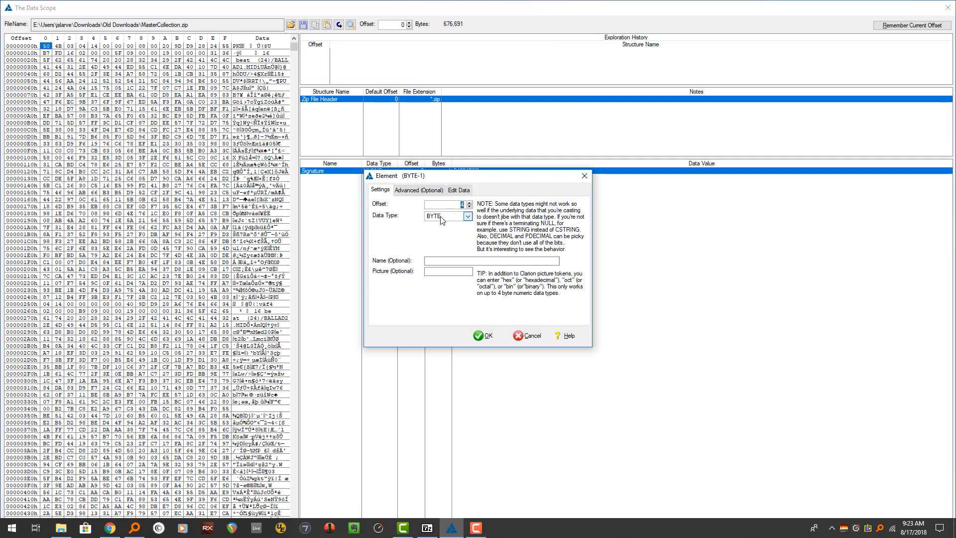
{"action": "left_click", "coordinate": [440, 216]}
{"action": "left_click", "coordinate": [445, 323]}
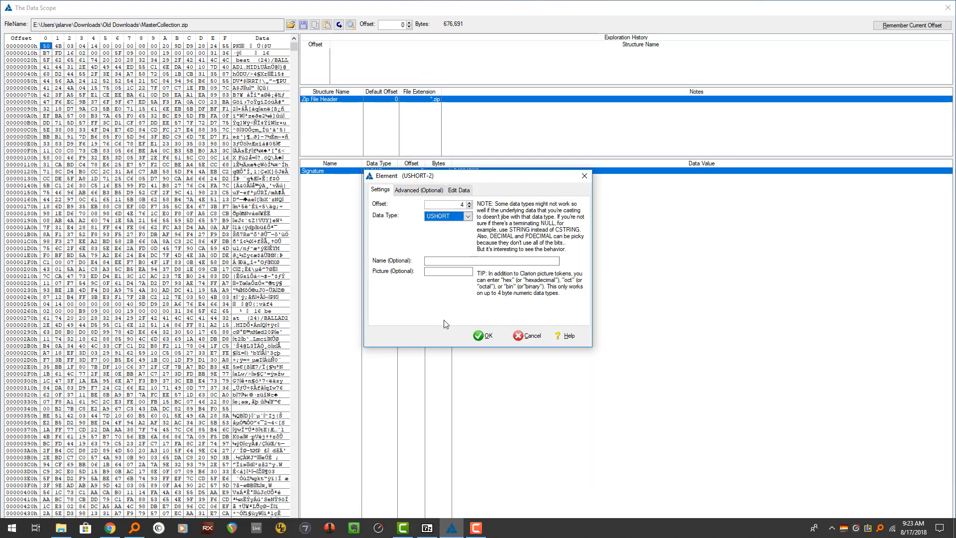
{"action": "left_click", "coordinate": [443, 261]}
{"action": "type", "text": "Version"}
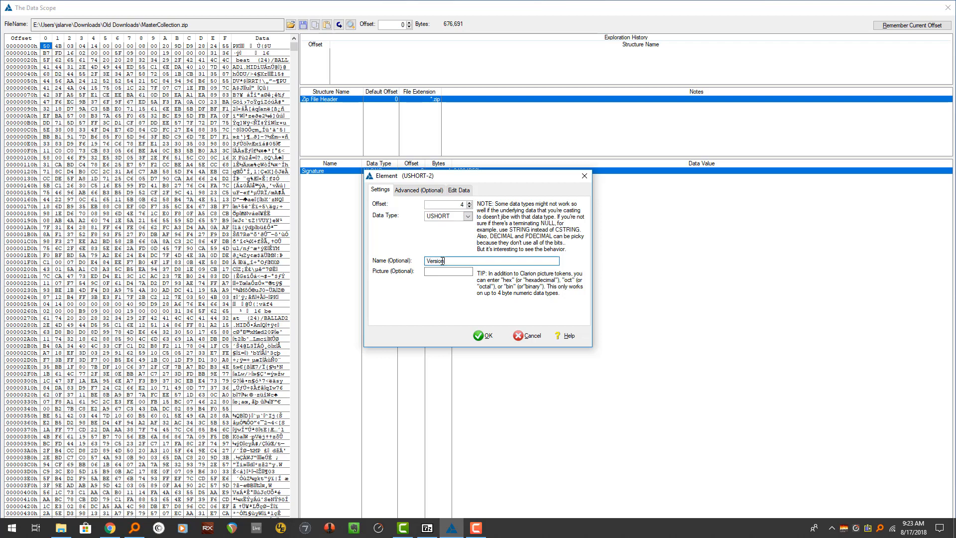
{"action": "key", "text": "Return"}
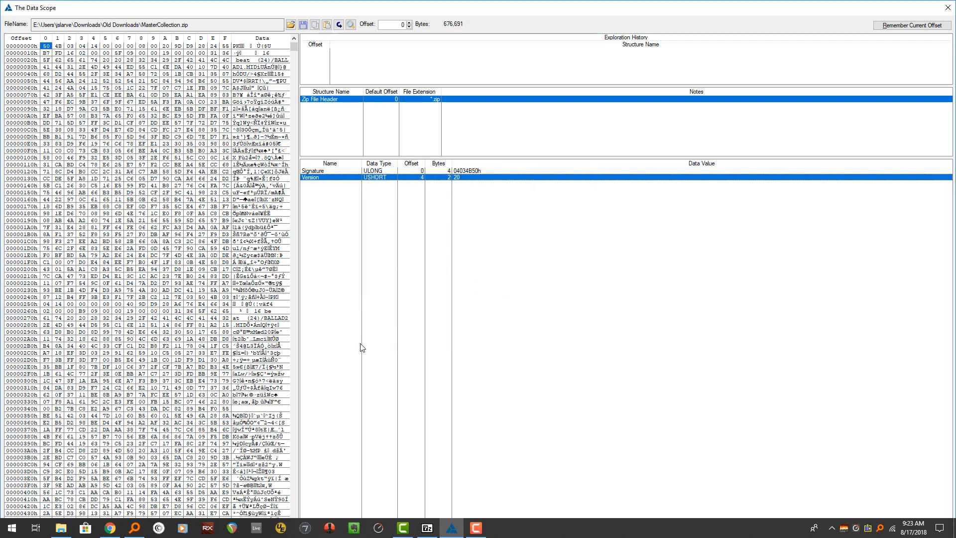
Step: Add a USHORT element named Flags at offset 6 with the picture bin, checking the field in the PKZip page in Chrome
{"action": "left_click", "coordinate": [112, 531]}
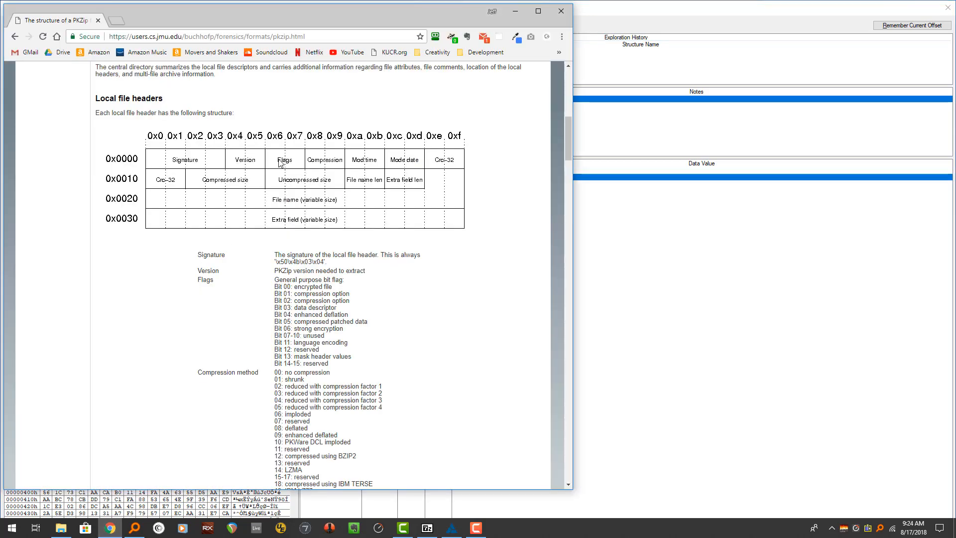
{"action": "left_click", "coordinate": [682, 270]}
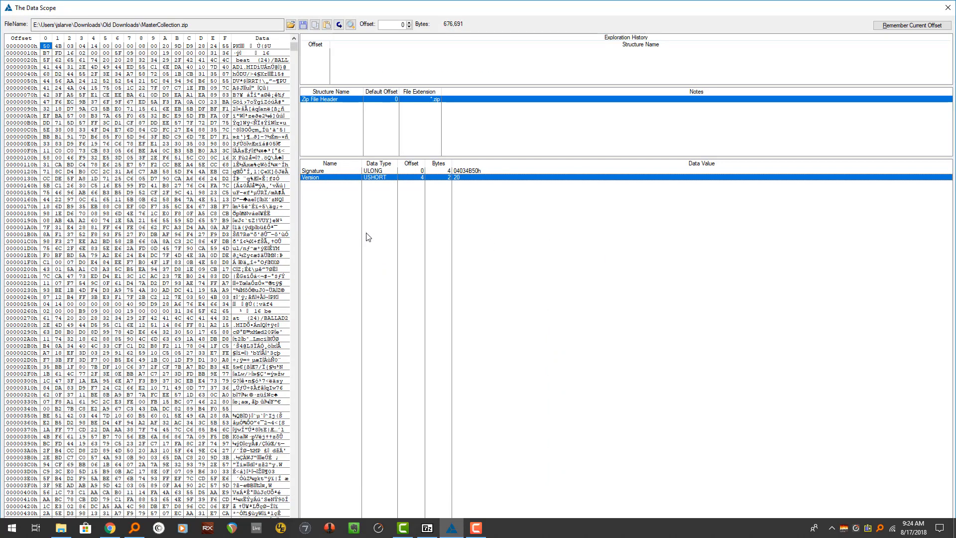
{"action": "key", "text": "Insert"}
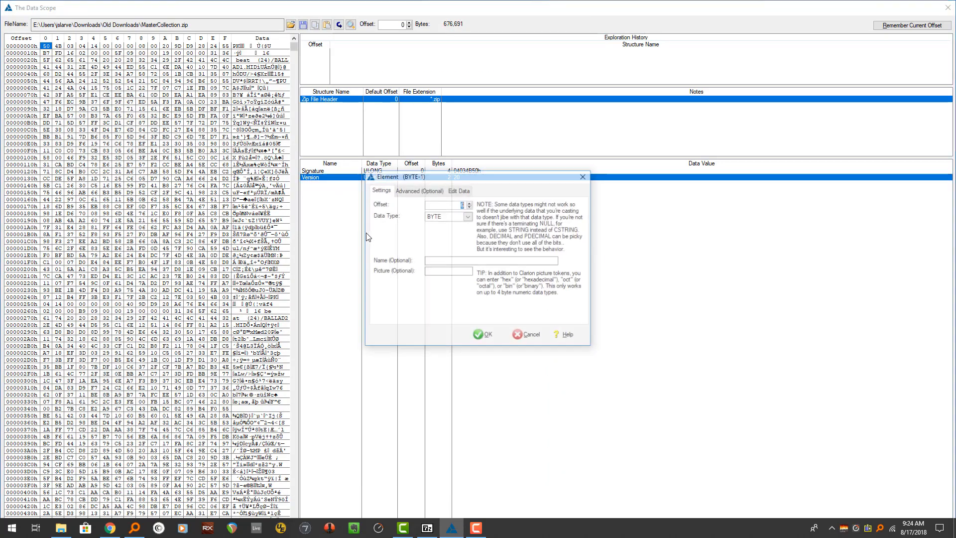
{"action": "key", "text": "Tab"}
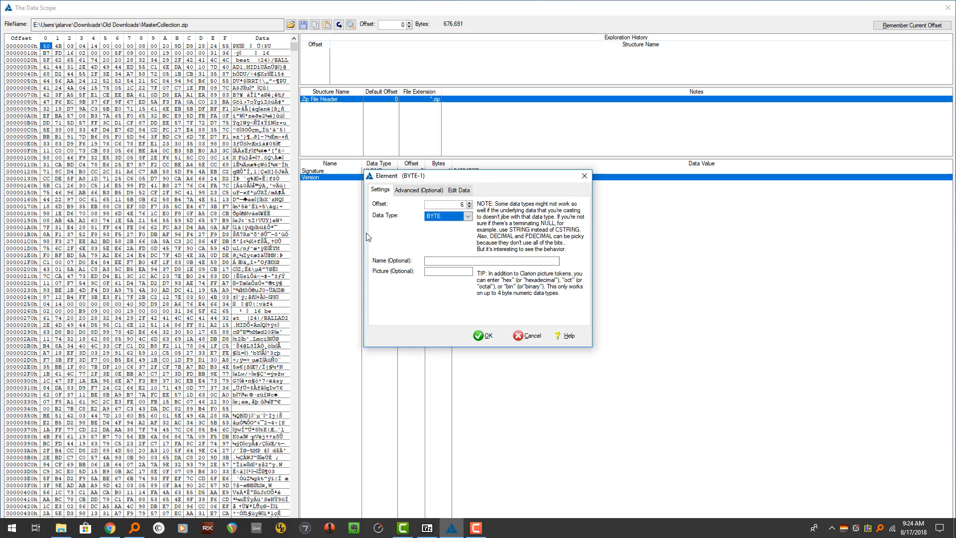
{"action": "key", "text": "u"}
{"action": "key", "text": "Tab"}
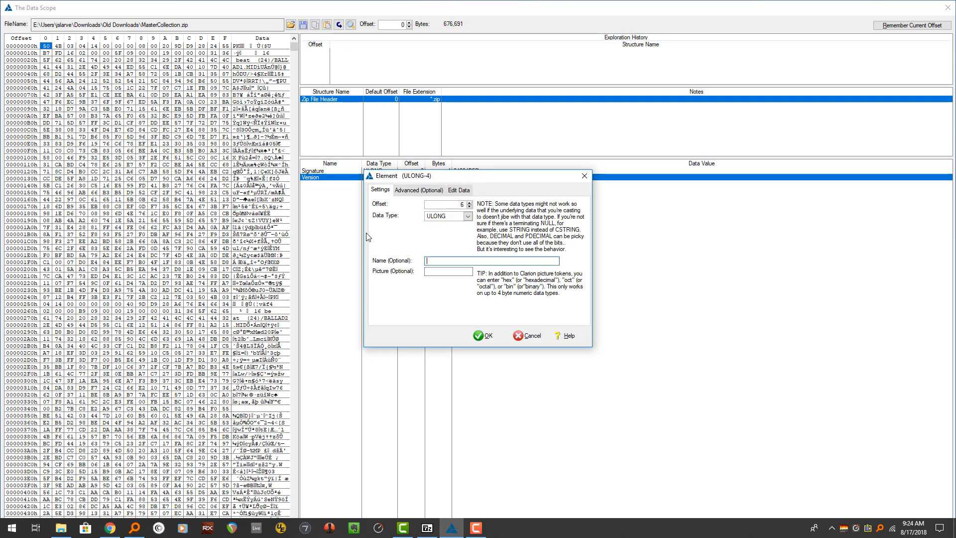
{"action": "key", "text": "shift+Tab"}
{"action": "key", "text": "u"}
{"action": "key", "text": "Tab"}
{"action": "type", "text": "Flags"}
{"action": "key", "text": "Tab"}
{"action": "type", "text": "bin"}
{"action": "key", "text": "Return"}
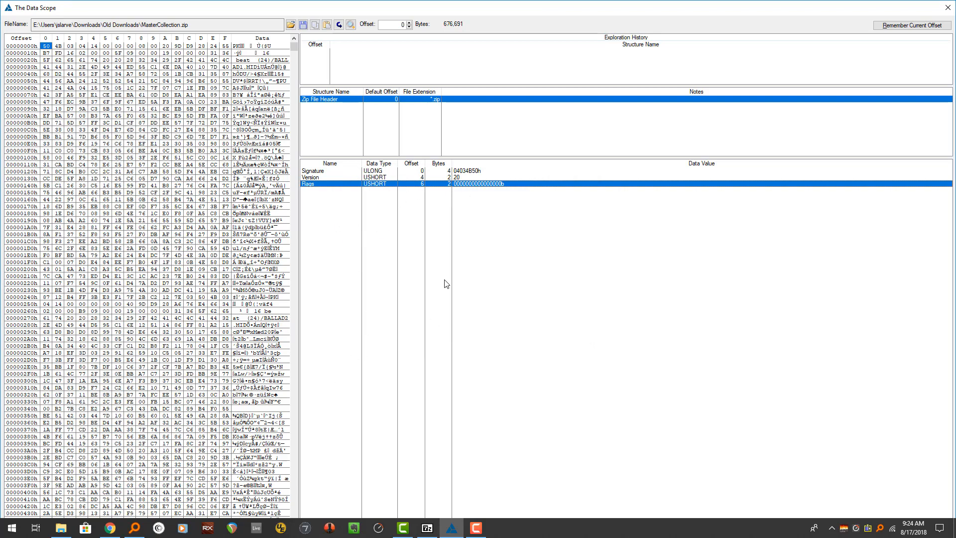
Step: Add a USHORT element named Compression at offset 8 of the Zip File Header, consulting the PKZip page for the field
{"action": "left_click", "coordinate": [110, 527]}
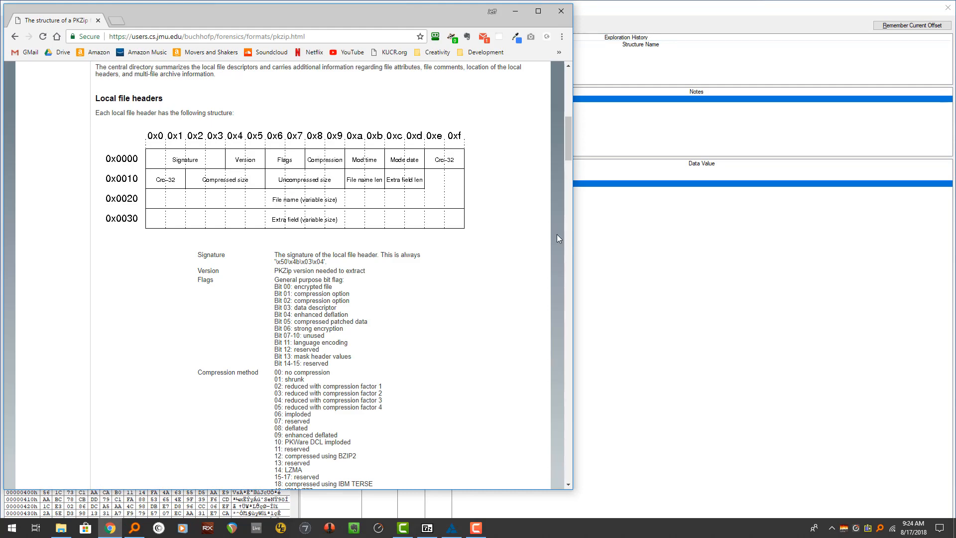
{"action": "left_click", "coordinate": [727, 329]}
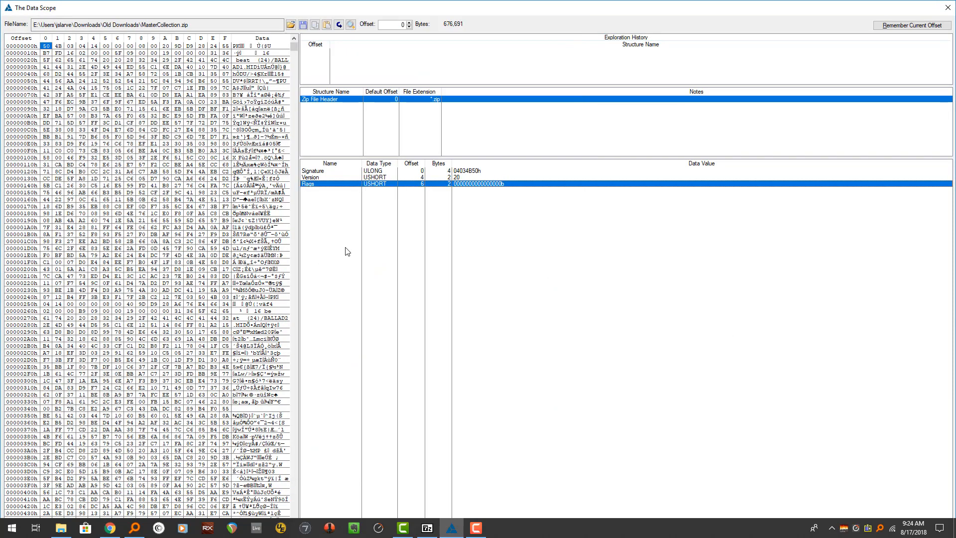
{"action": "key", "text": "Insert"}
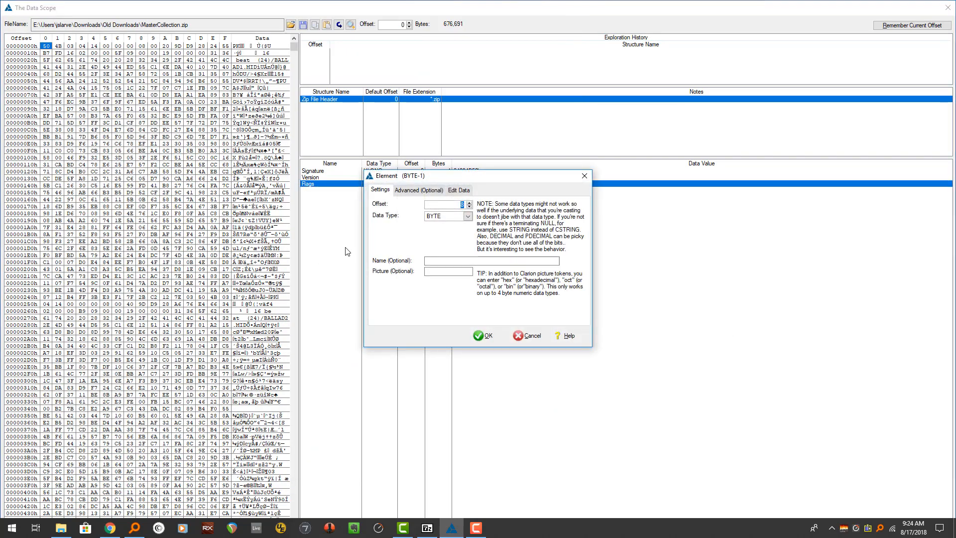
{"action": "key", "text": "Tab"}
{"action": "key", "text": "Down"}
{"action": "key", "text": "Down"}
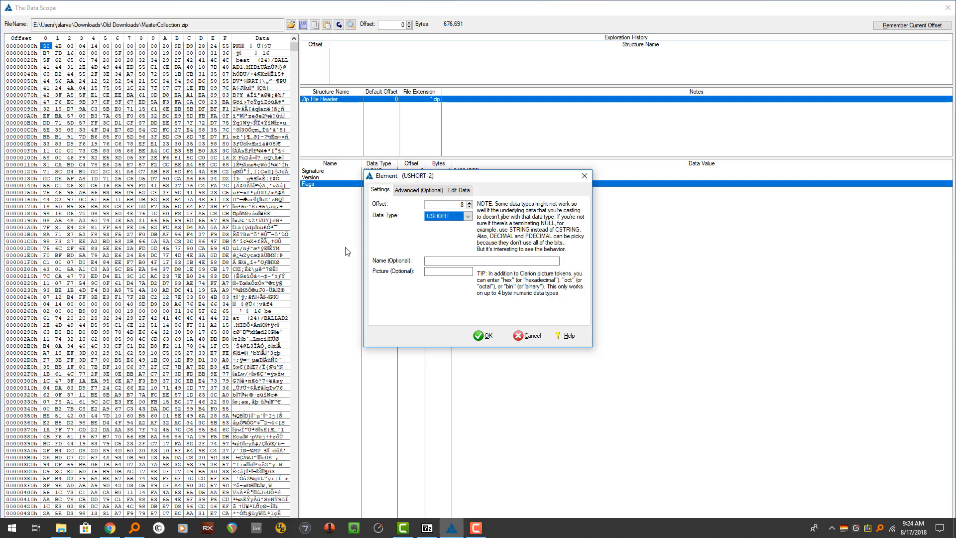
{"action": "key", "text": "Tab"}
{"action": "type", "text": "Compression"}
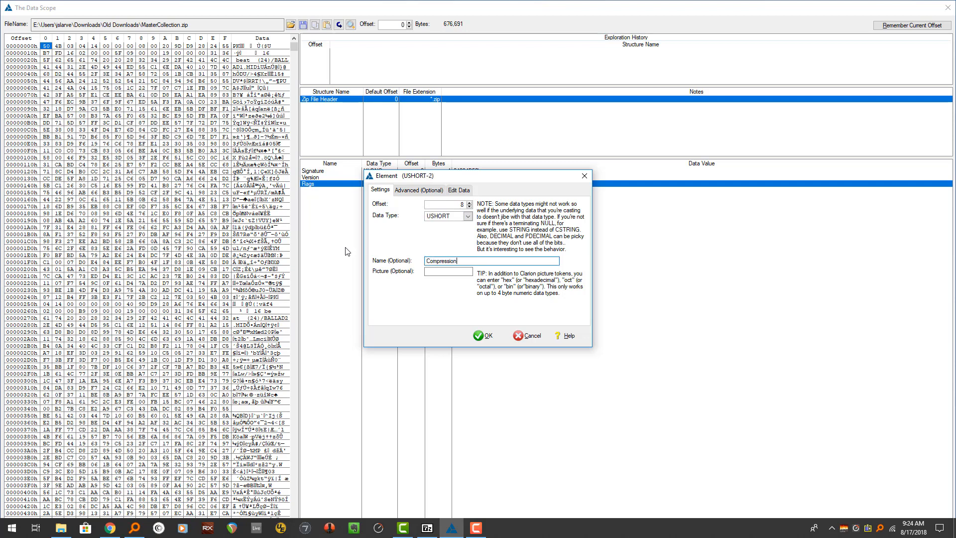
{"action": "key", "text": "Tab"}
{"action": "key", "text": "Return"}
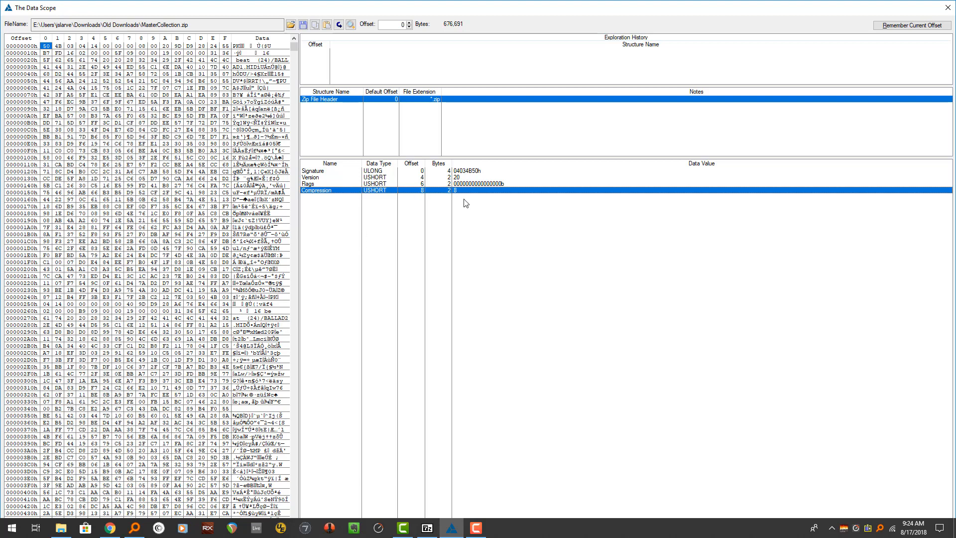
Step: Look up compression method 08 in the PKZip page's list in Chrome, then return to The Data Scope
{"action": "left_click", "coordinate": [110, 528]}
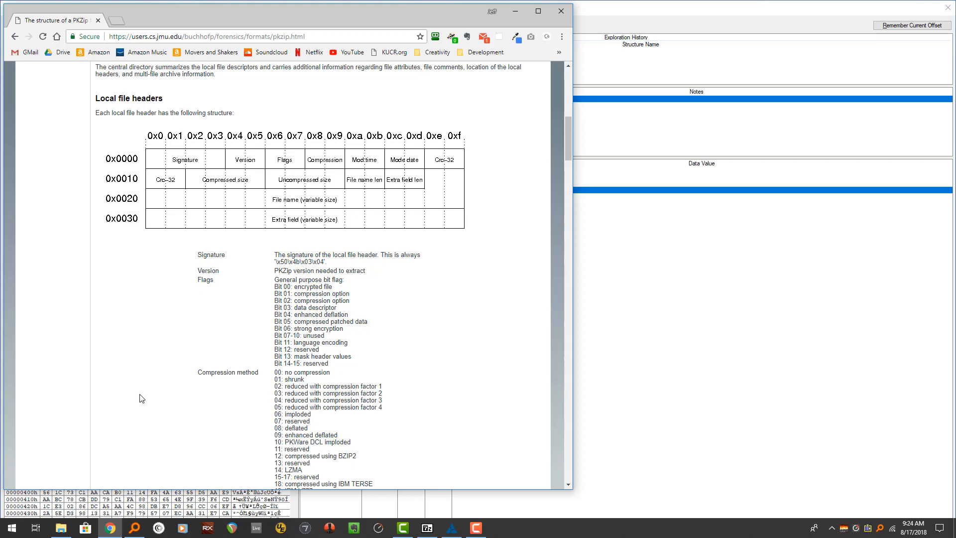
{"action": "left_click_drag", "start_coordinate": [284, 428], "coordinate": [331, 432]}
{"action": "left_click", "coordinate": [332, 432]}
{"action": "left_click", "coordinate": [681, 283]}
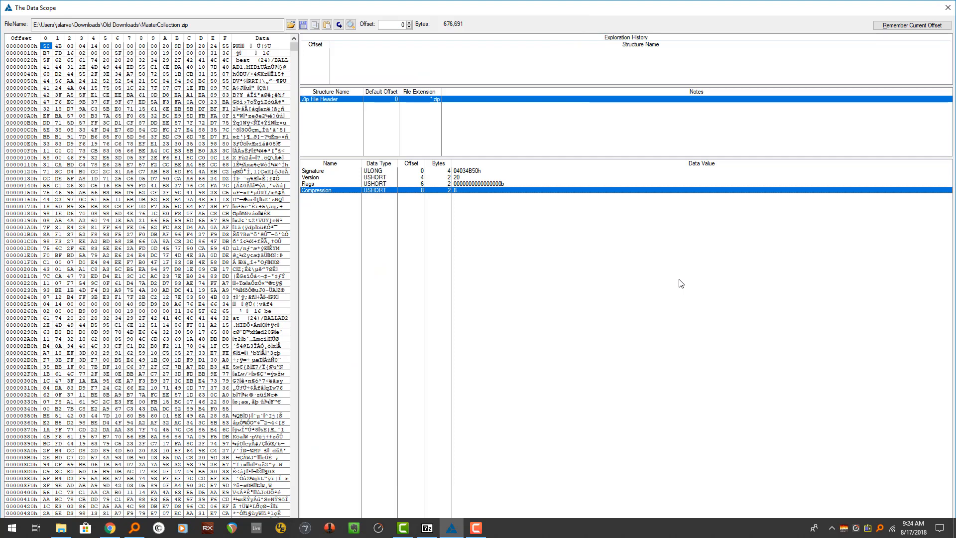
Step: Start a new element at offset 10, reviewing the file modification time bit layout and its worked example in the PKZip page
{"action": "key", "text": "Insert"}
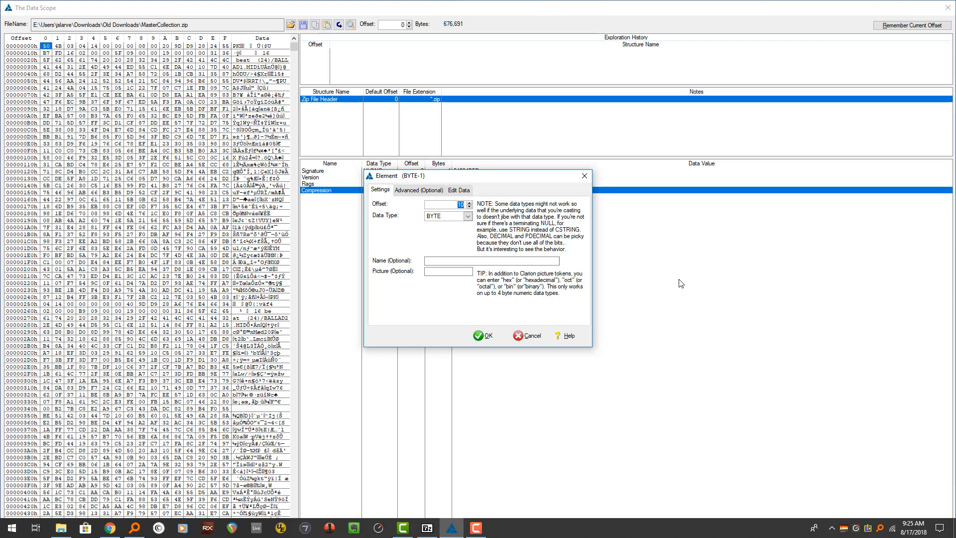
{"action": "key", "text": "Tab"}
{"action": "left_click", "coordinate": [109, 530]}
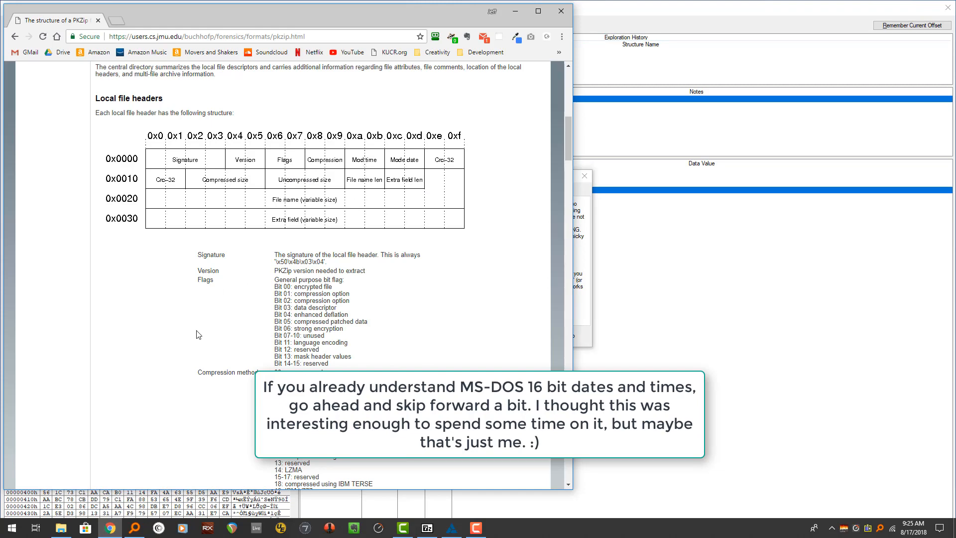
{"action": "scroll", "coordinate": [197, 335], "scroll_direction": "down", "scroll_amount": 3}
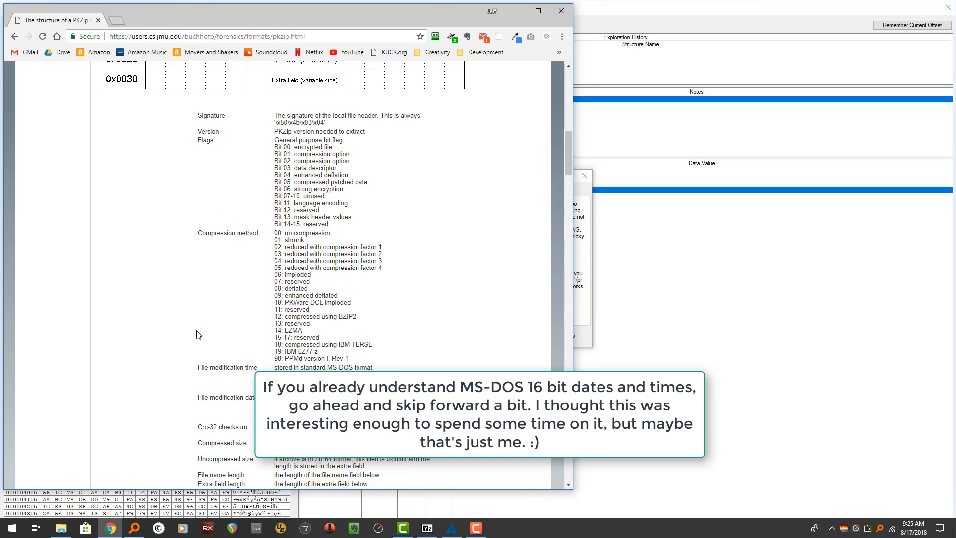
{"action": "scroll", "coordinate": [197, 335], "scroll_direction": "down", "scroll_amount": 2}
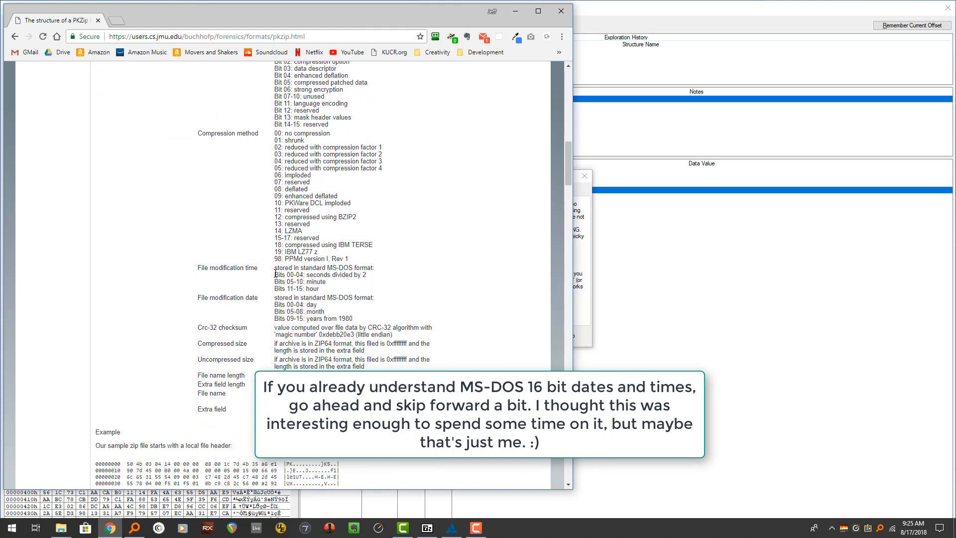
{"action": "left_click_drag", "start_coordinate": [274, 274], "coordinate": [329, 275]}
{"action": "left_click", "coordinate": [291, 282]}
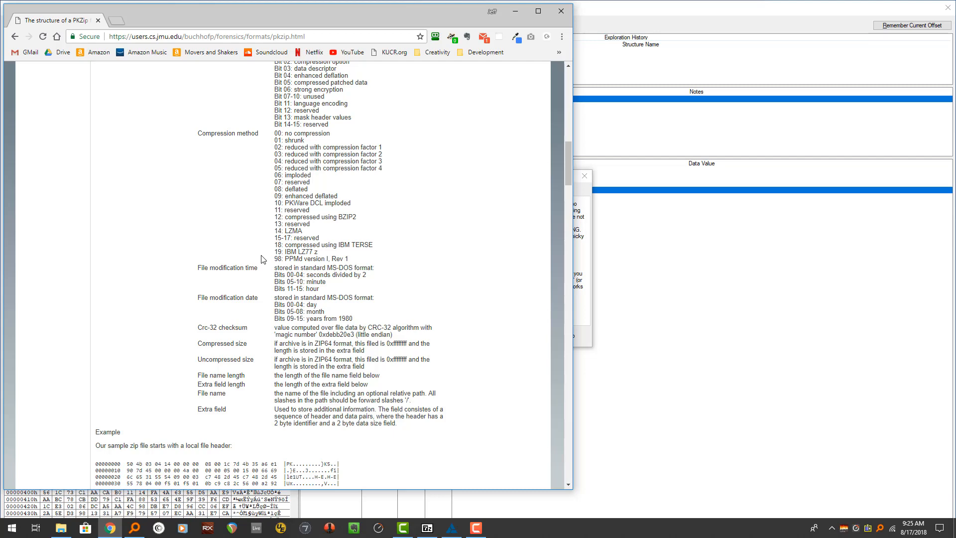
{"action": "scroll", "coordinate": [292, 315], "scroll_direction": "down", "scroll_amount": 7}
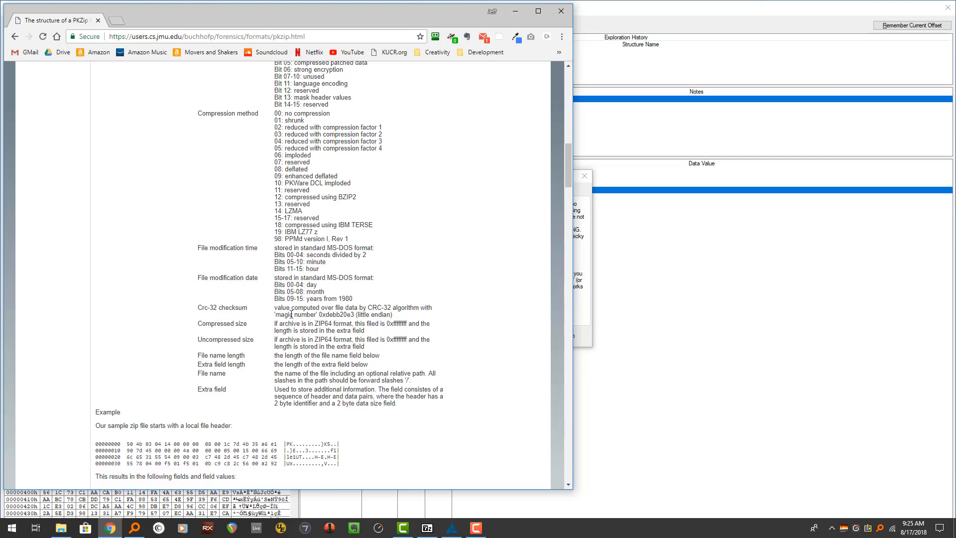
{"action": "scroll", "coordinate": [291, 315], "scroll_direction": "down", "scroll_amount": 1}
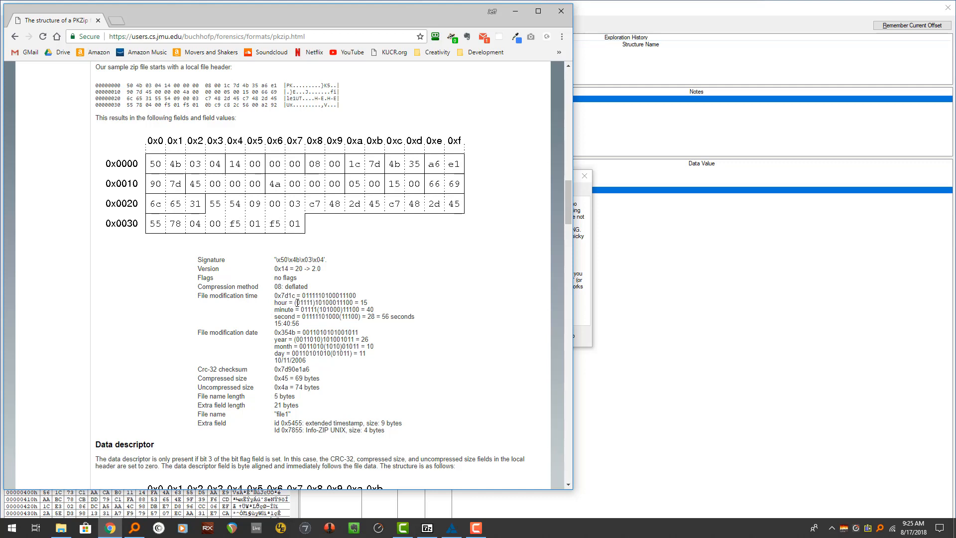
{"action": "left_click_drag", "start_coordinate": [297, 302], "coordinate": [313, 303]}
{"action": "left_click", "coordinate": [313, 303]}
{"action": "left_click", "coordinate": [579, 191]}
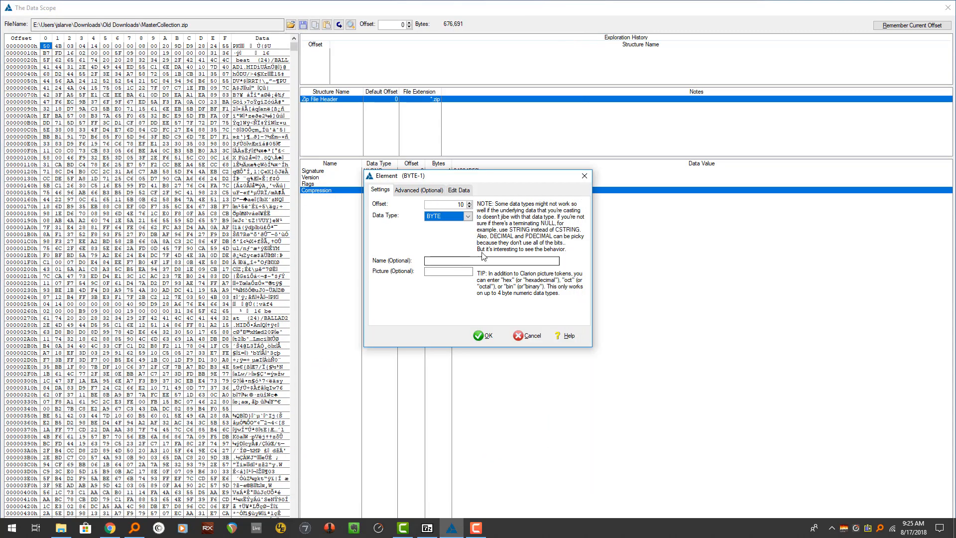
Step: Set the new element's data type to USHORT and its name to Time (Hours)
{"action": "left_click", "coordinate": [467, 216]}
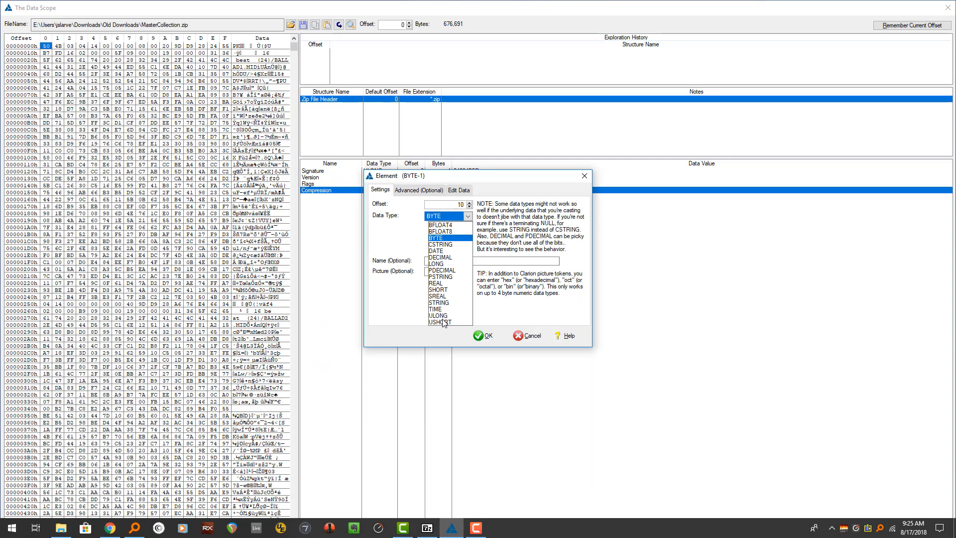
{"action": "left_click", "coordinate": [442, 323]}
{"action": "left_click", "coordinate": [445, 260]}
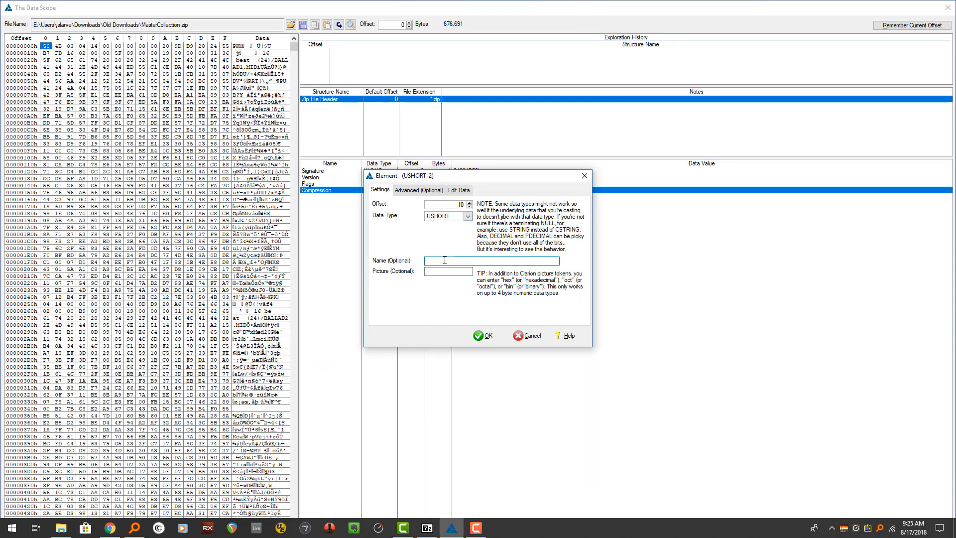
{"action": "type", "text": "Time ("}
{"action": "left_click", "coordinate": [110, 528]}
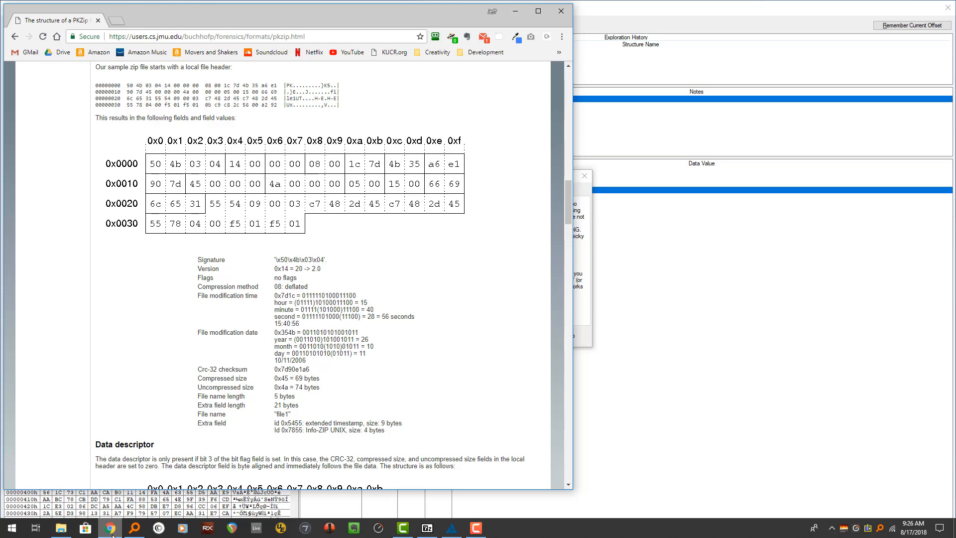
{"action": "left_click", "coordinate": [110, 528]}
{"action": "left_click", "coordinate": [475, 261]}
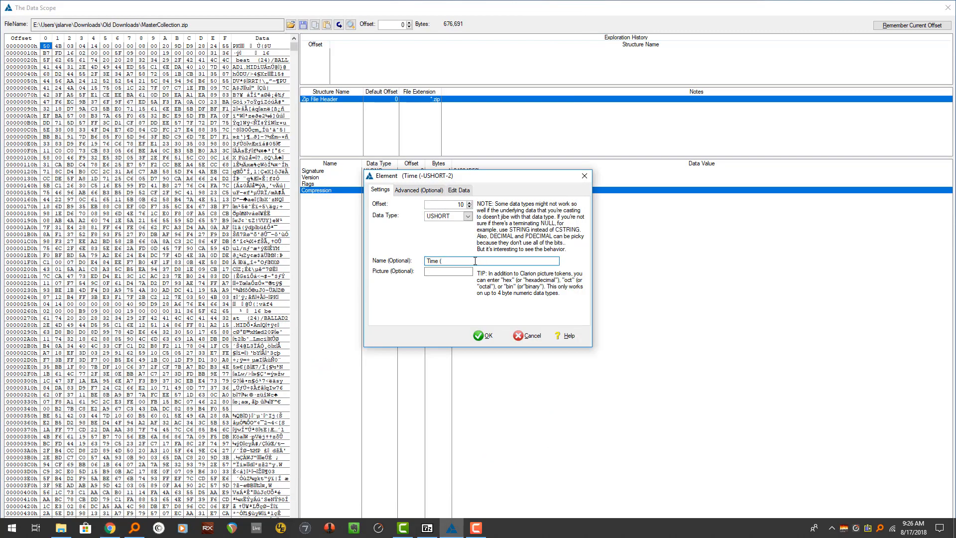
{"action": "type", "text": "Hours"}
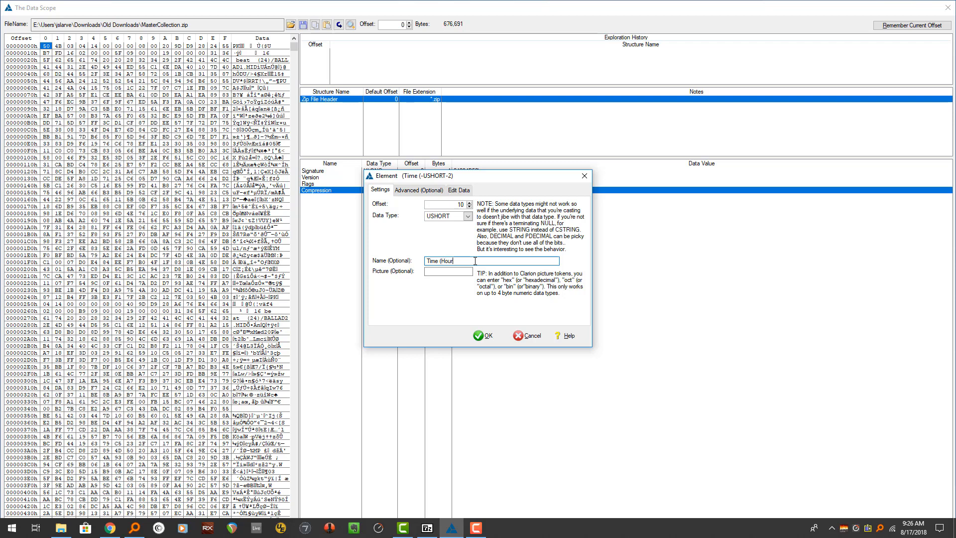
Step: Open the Time (Hours) element's advanced mask settings, preview the decimal, octal and hexadecimal mask formats, and return to binary
{"action": "left_click", "coordinate": [407, 191]}
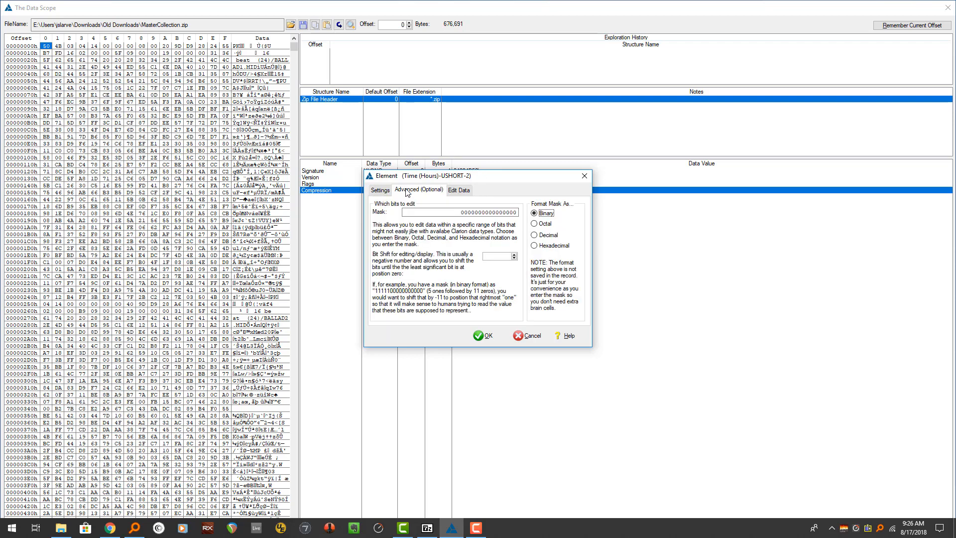
{"action": "left_click", "coordinate": [455, 213]}
{"action": "left_click_drag", "start_coordinate": [455, 213], "coordinate": [605, 195]}
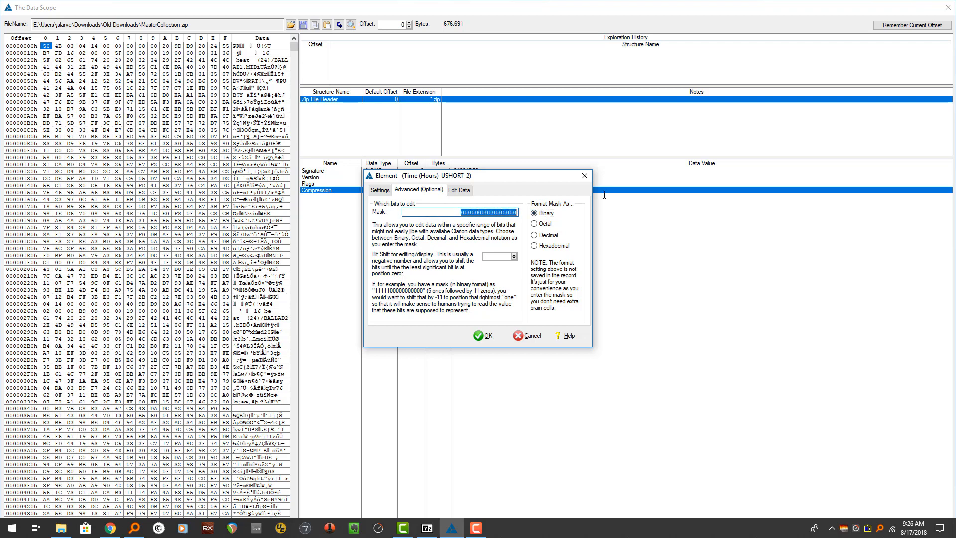
{"action": "left_click", "coordinate": [545, 236]}
{"action": "left_click", "coordinate": [544, 224]}
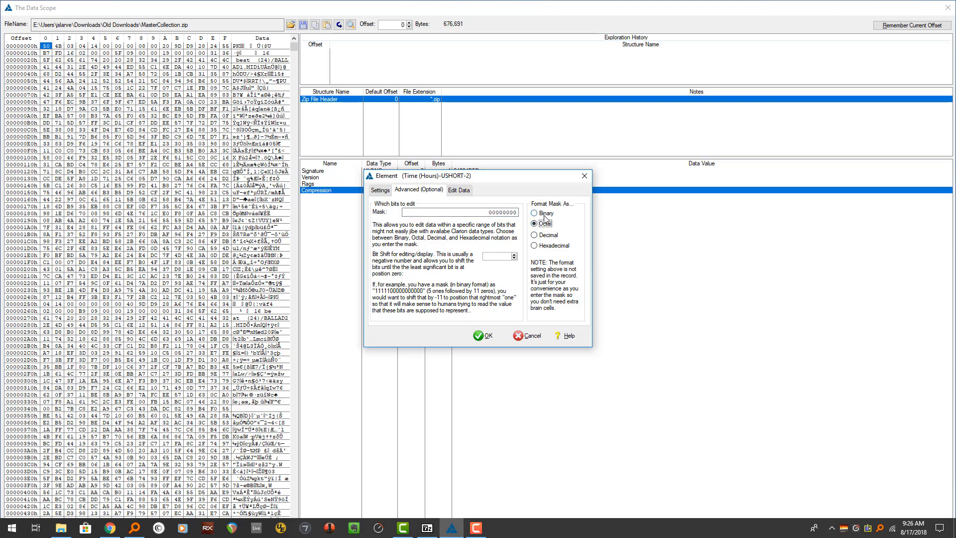
{"action": "left_click", "coordinate": [546, 213]}
{"action": "left_click", "coordinate": [552, 246]}
{"action": "left_click", "coordinate": [546, 214]}
{"action": "left_click", "coordinate": [483, 214]}
{"action": "double_click", "coordinate": [482, 214]}
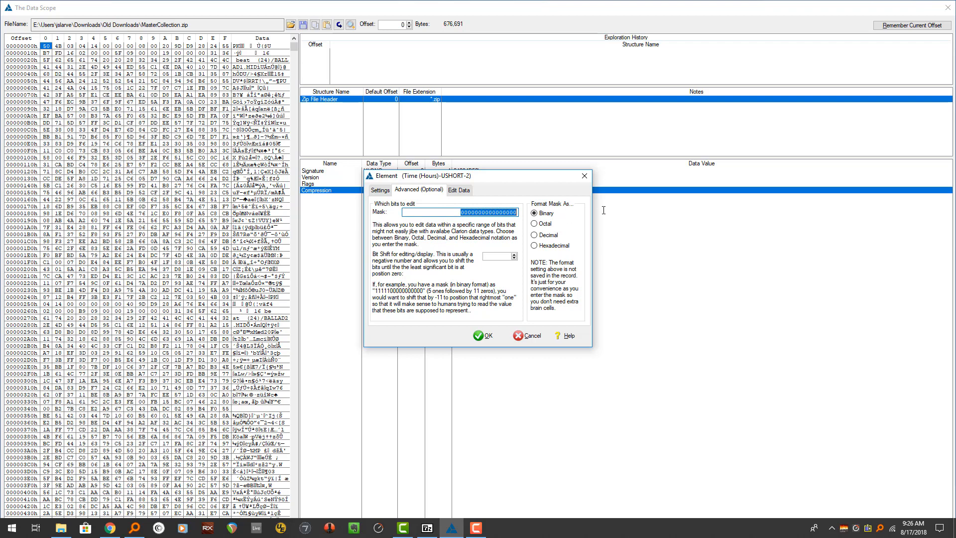
{"action": "type", "text": "11"}
{"action": "type", "text": "00"}
Step: Set the Time (Hours) element's bit shift to -11 and save the element
{"action": "left_click", "coordinate": [499, 255]}
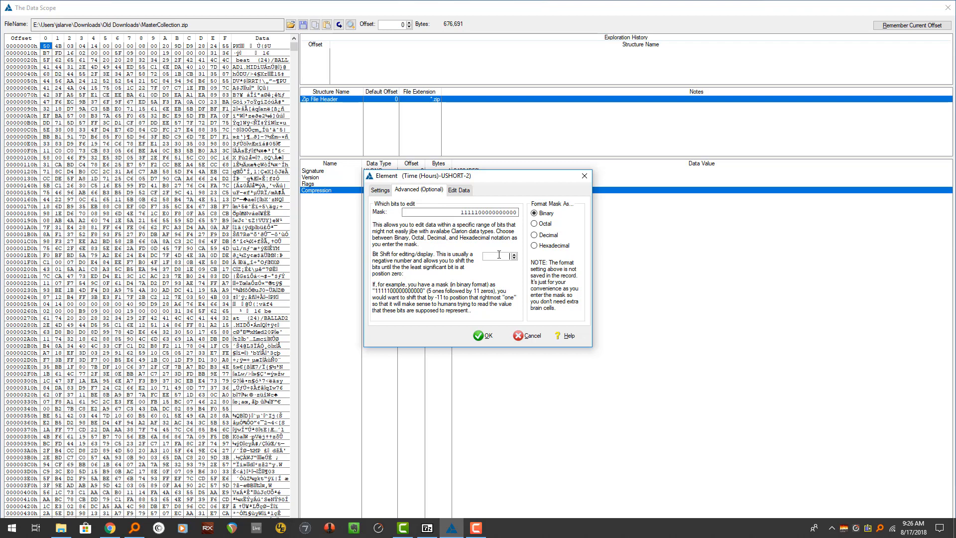
{"action": "key", "text": "Down"}
{"action": "key", "text": "Down"}
{"action": "key", "text": "Down"}
{"action": "left_click", "coordinate": [378, 190]}
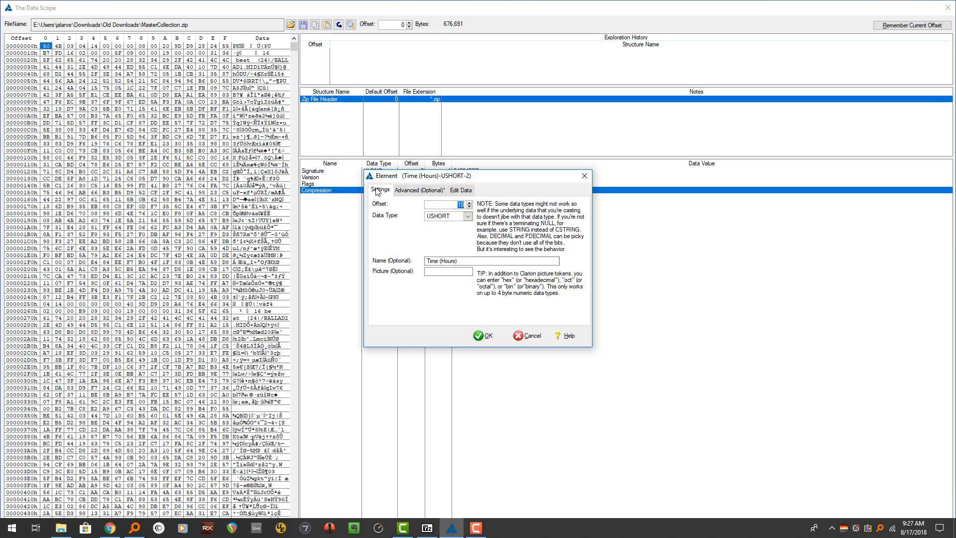
{"action": "left_click", "coordinate": [487, 336]}
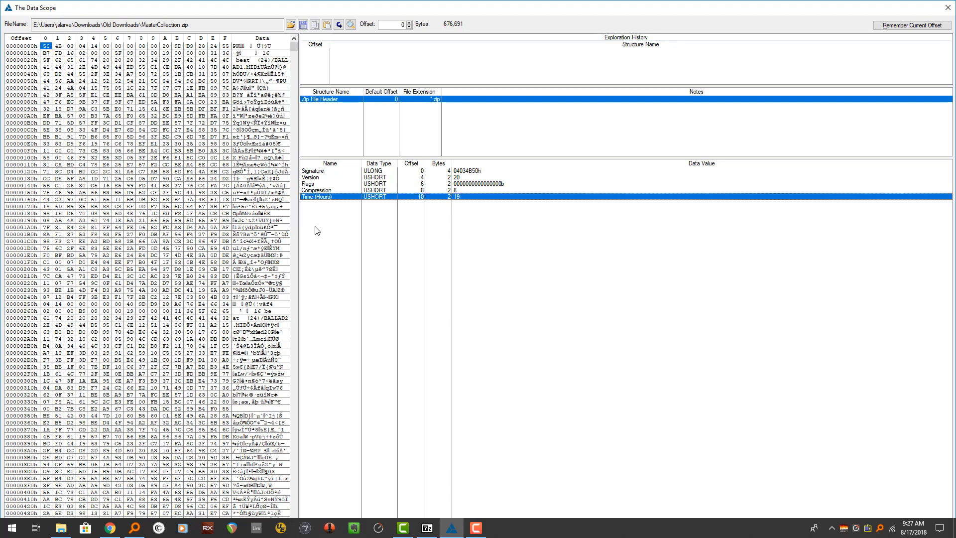
Step: Add a USHORT element named Time (Minutes) at offset 10 to the Zip File Header structure
{"action": "key", "text": "Insert"}
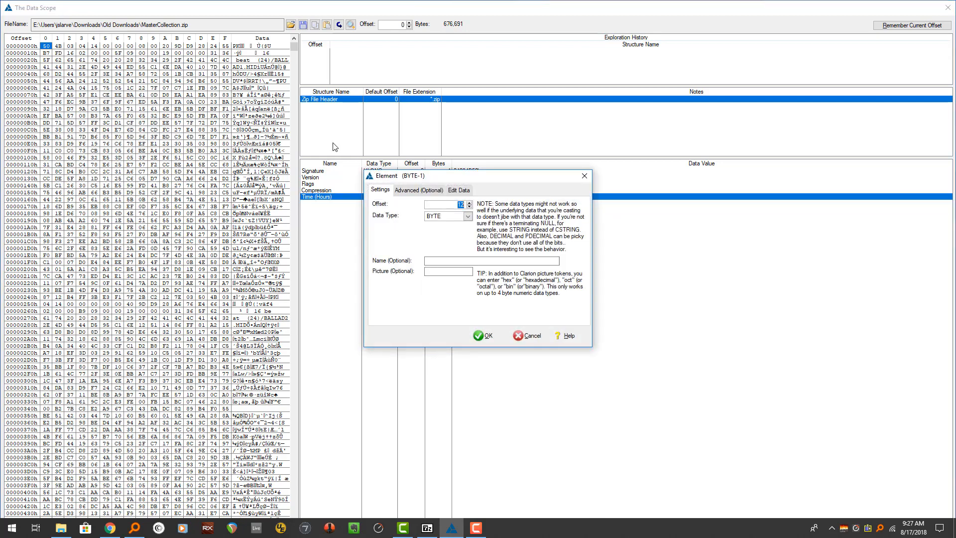
{"action": "left_click_drag", "start_coordinate": [432, 180], "coordinate": [389, 225]}
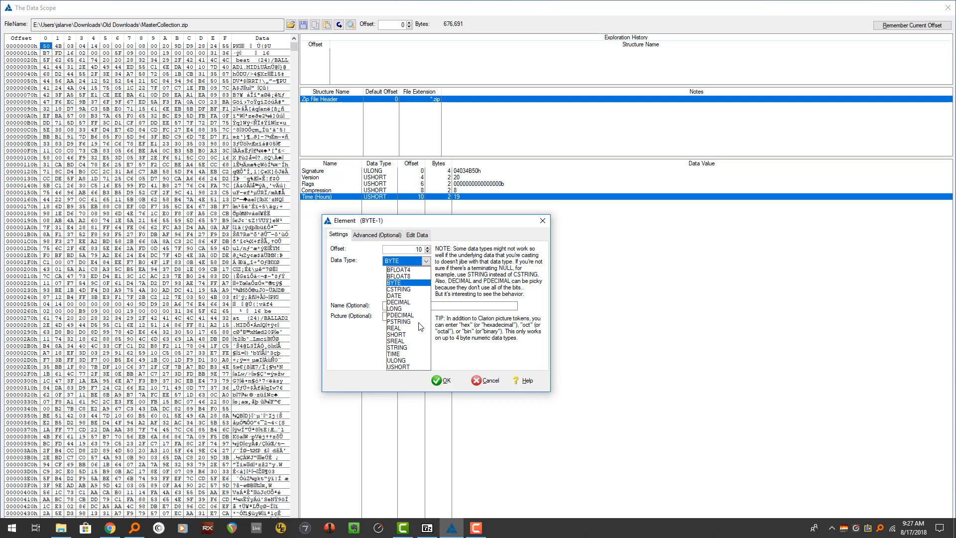
{"action": "left_click", "coordinate": [398, 367]}
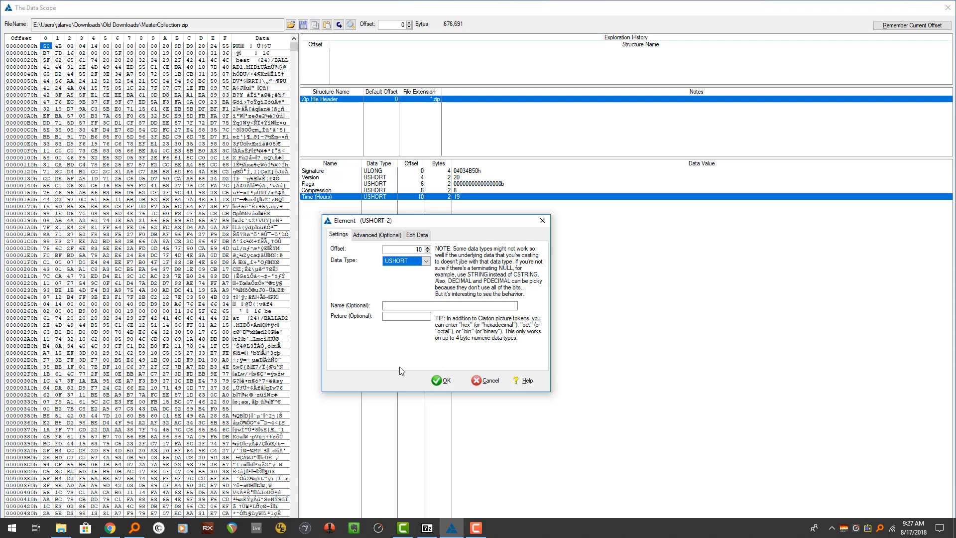
{"action": "left_click", "coordinate": [403, 307]}
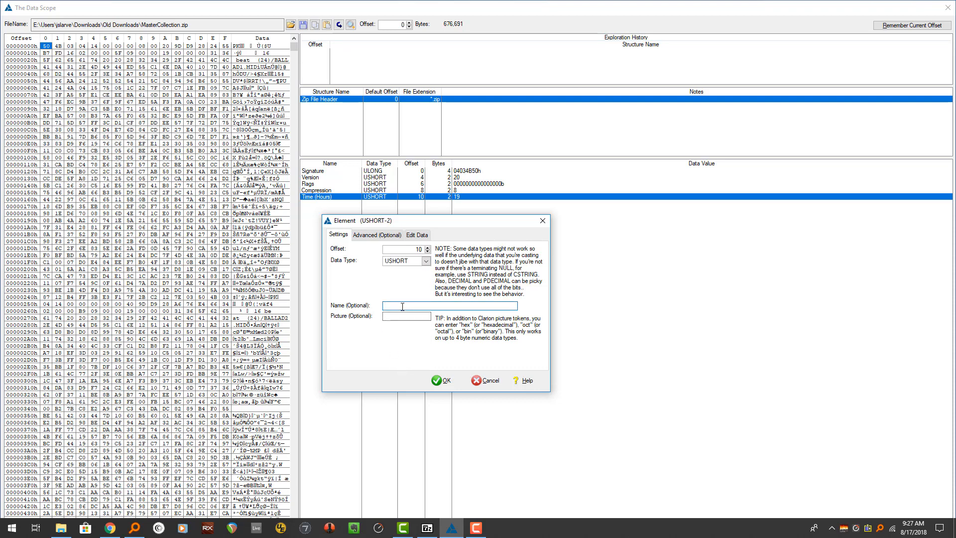
{"action": "type", "text": "Time (Minutes"}
{"action": "left_click", "coordinate": [102, 531]}
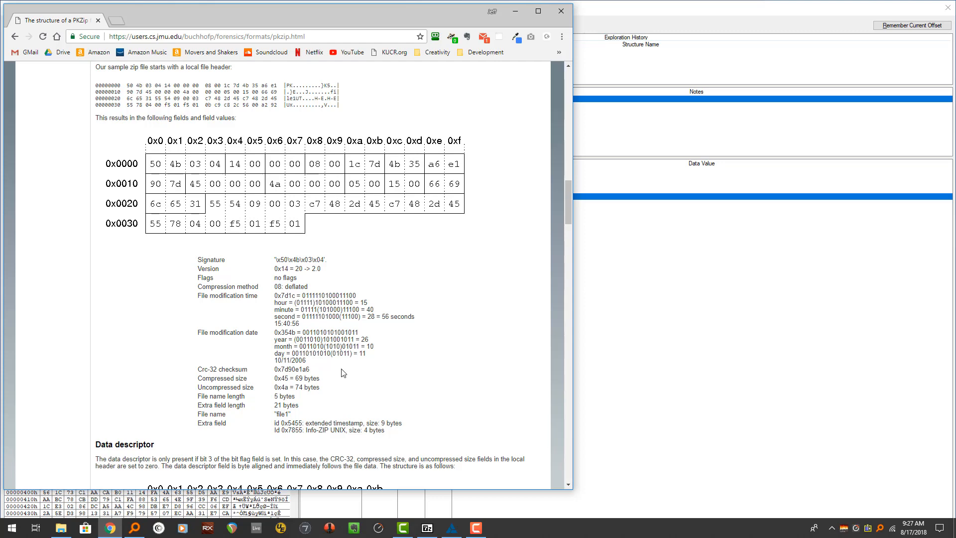
{"action": "left_click", "coordinate": [646, 317]}
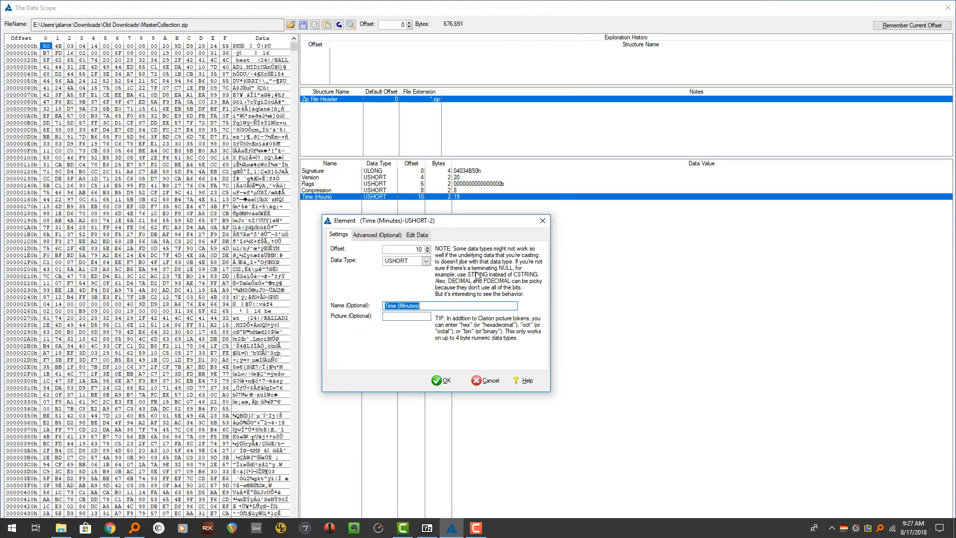
{"action": "left_click", "coordinate": [363, 234]}
{"action": "left_click_drag", "start_coordinate": [406, 257], "coordinate": [654, 257]}
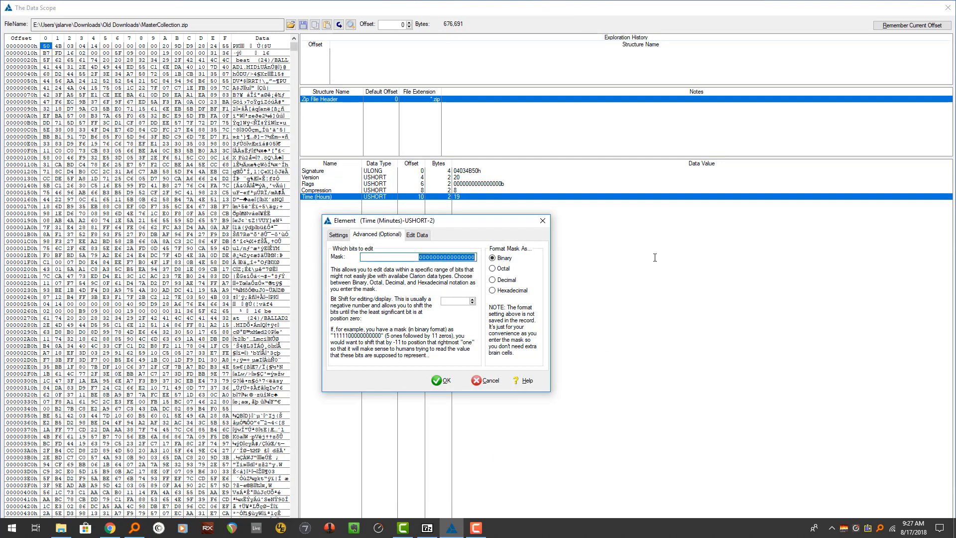
{"action": "type", "text": "111111000"}
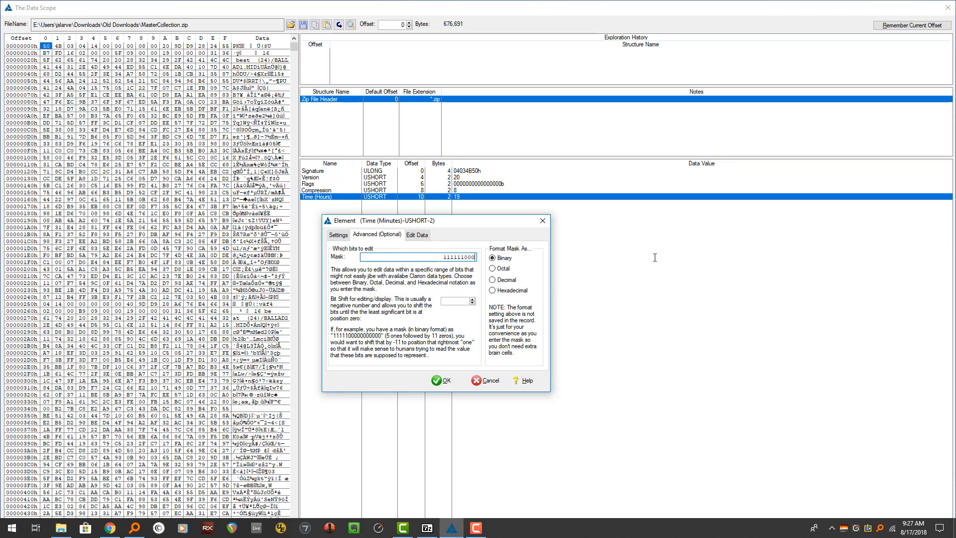
{"action": "type", "text": "00"}
Step: Set the Time (Minutes) bit shift so the lowest masked bit reaches position zero, save it, and review the hours and minutes elements
{"action": "left_click", "coordinate": [456, 301]}
{"action": "type", "text": "3"}
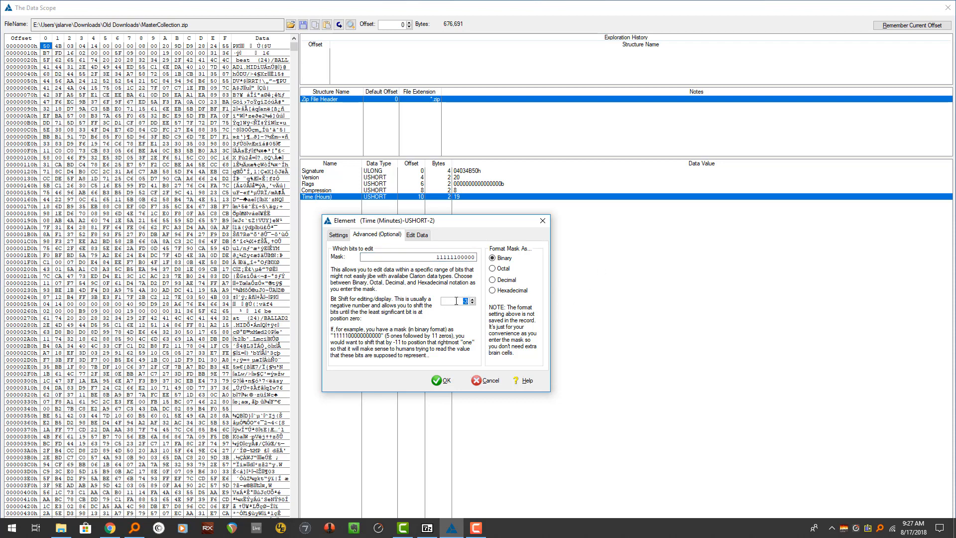
{"action": "key", "text": "Down"}
{"action": "left_click", "coordinate": [449, 382]}
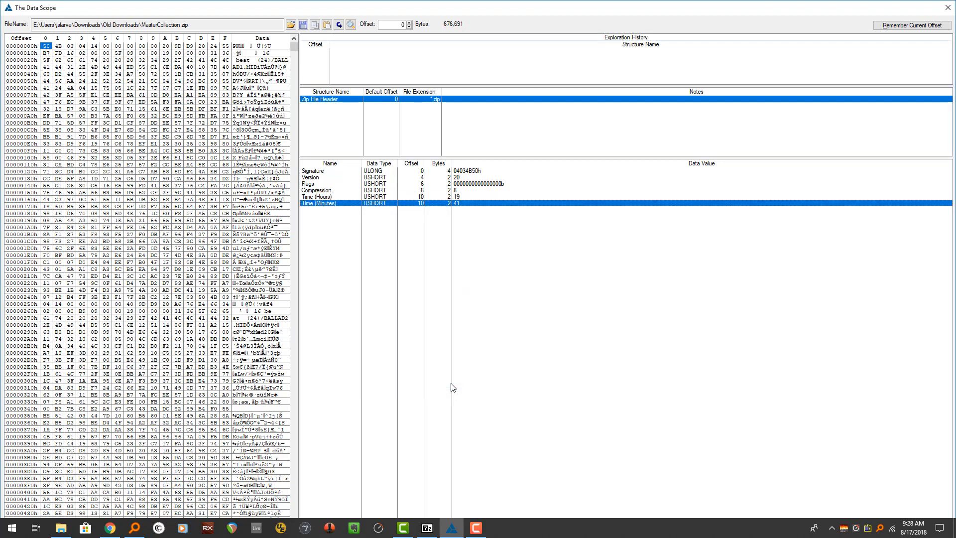
{"action": "left_click", "coordinate": [461, 199]}
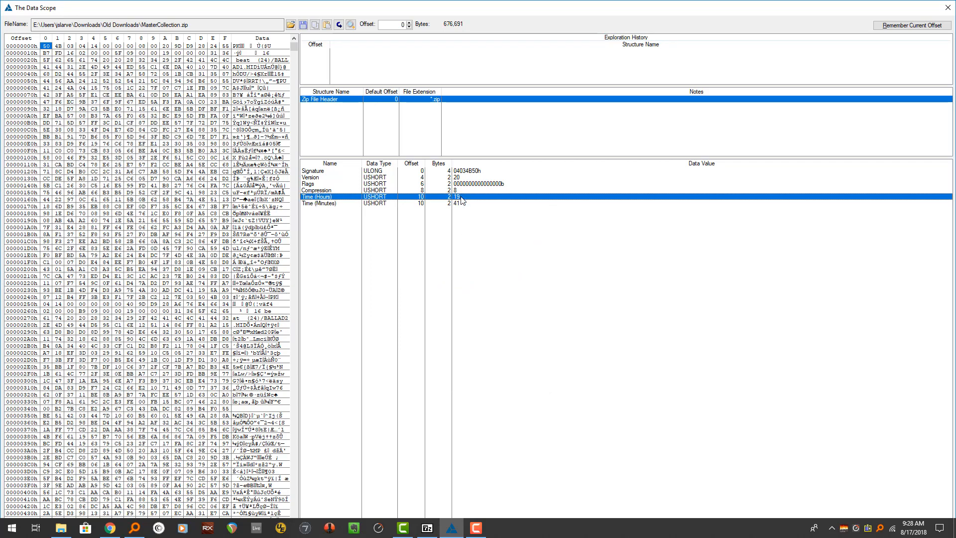
{"action": "left_click", "coordinate": [461, 203]}
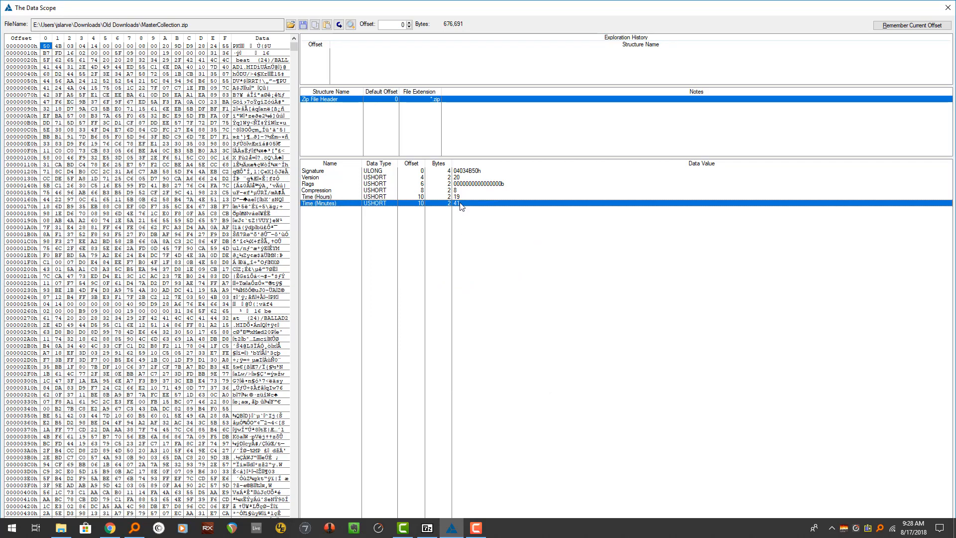
Step: Add another USHORT element at offset 10 and name it Time (Seconds)
{"action": "double_click", "coordinate": [325, 219]}
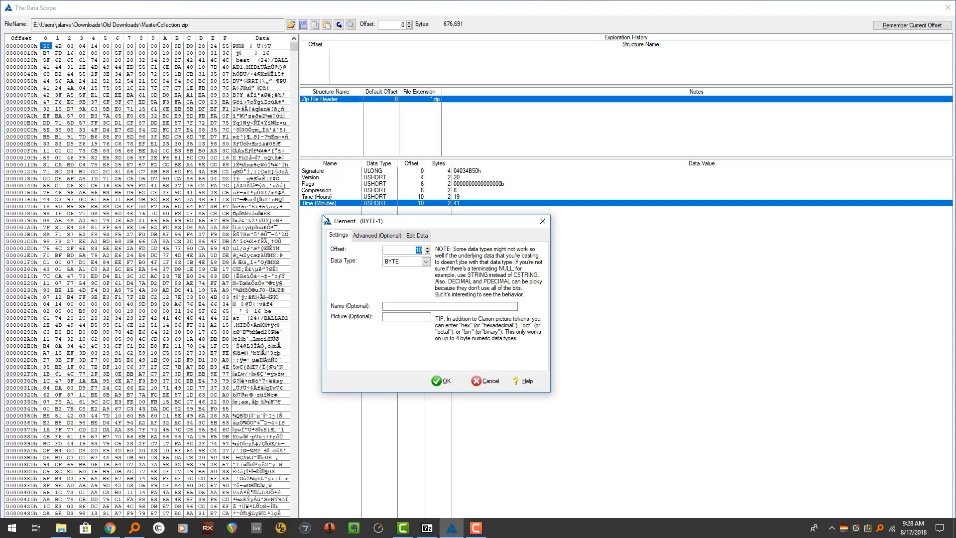
{"action": "key", "text": "Tab"}
{"action": "key", "text": "Down"}
{"action": "key", "text": "Down"}
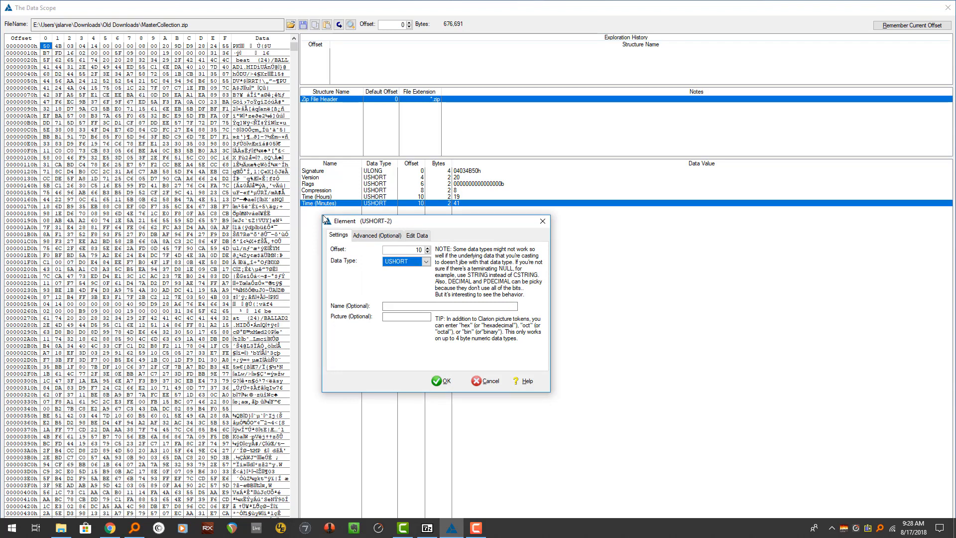
{"action": "key", "text": "Tab"}
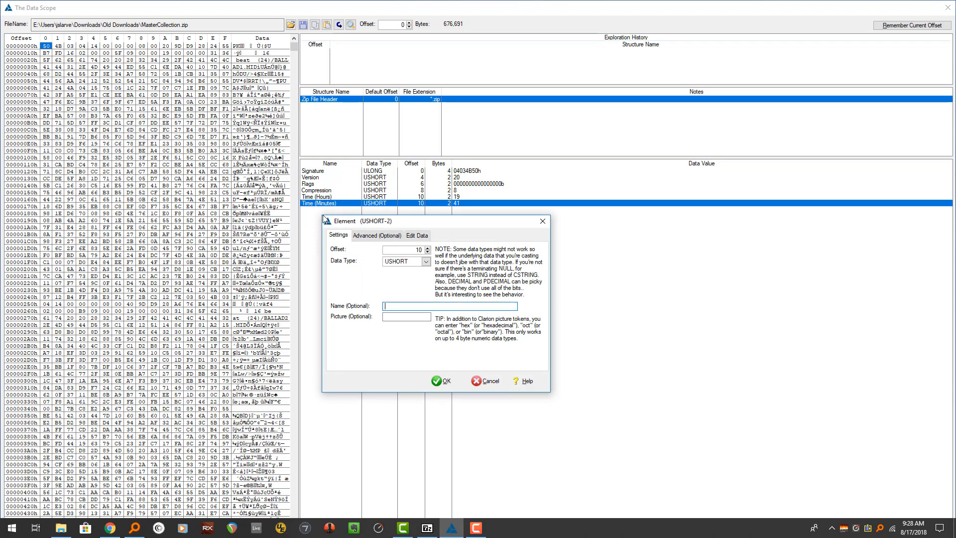
{"action": "type", "text": "Time (Seconds"}
Step: Set the Time (Seconds) element's binary mask to 11111
{"action": "left_click", "coordinate": [384, 238]}
{"action": "left_click", "coordinate": [397, 258]}
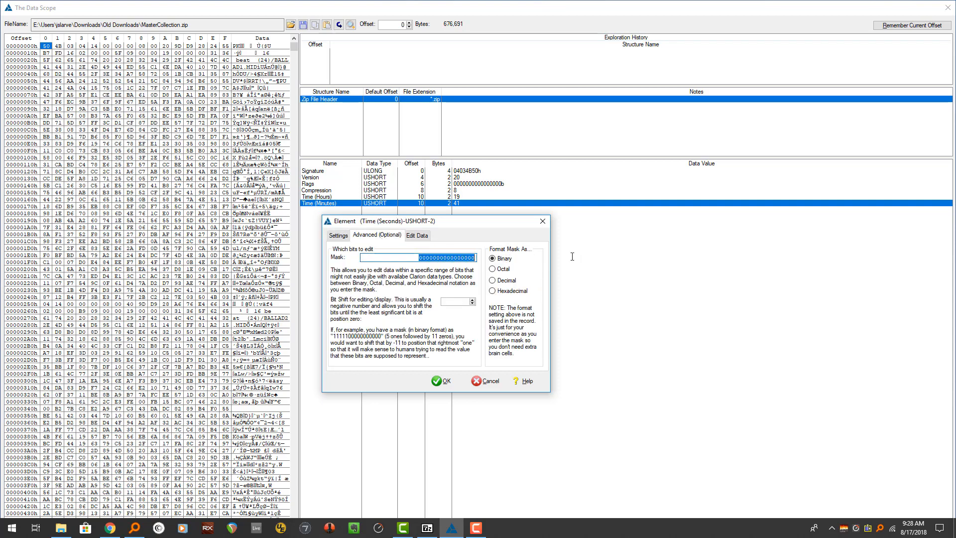
{"action": "type", "text": "11111"}
Step: Compare the Time (Seconds) mask in decimal and binary formats, leave it in binary without a bit shift, and save the element
{"action": "left_click", "coordinate": [492, 280]}
{"action": "left_click", "coordinate": [497, 259]}
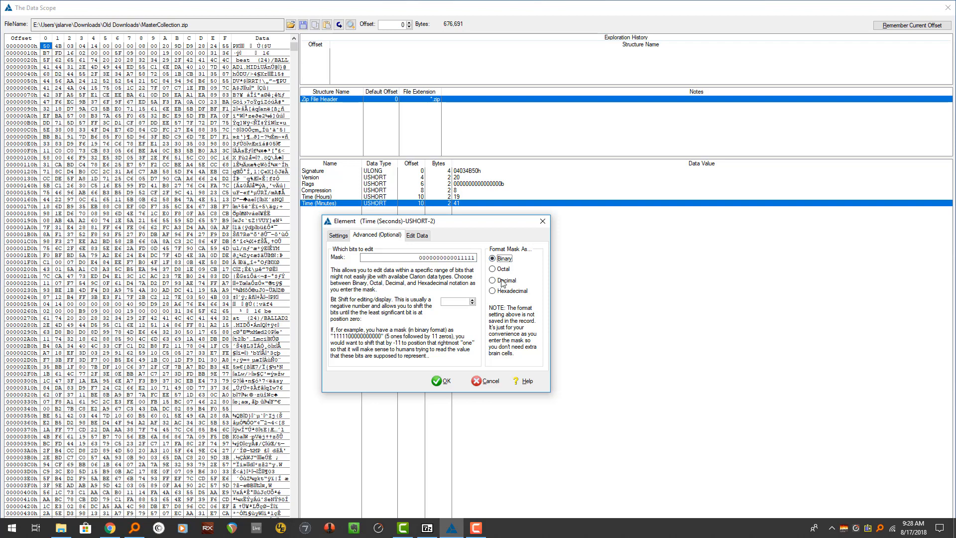
{"action": "left_click", "coordinate": [502, 282]}
{"action": "left_click", "coordinate": [495, 259]}
{"action": "left_click", "coordinate": [338, 235]}
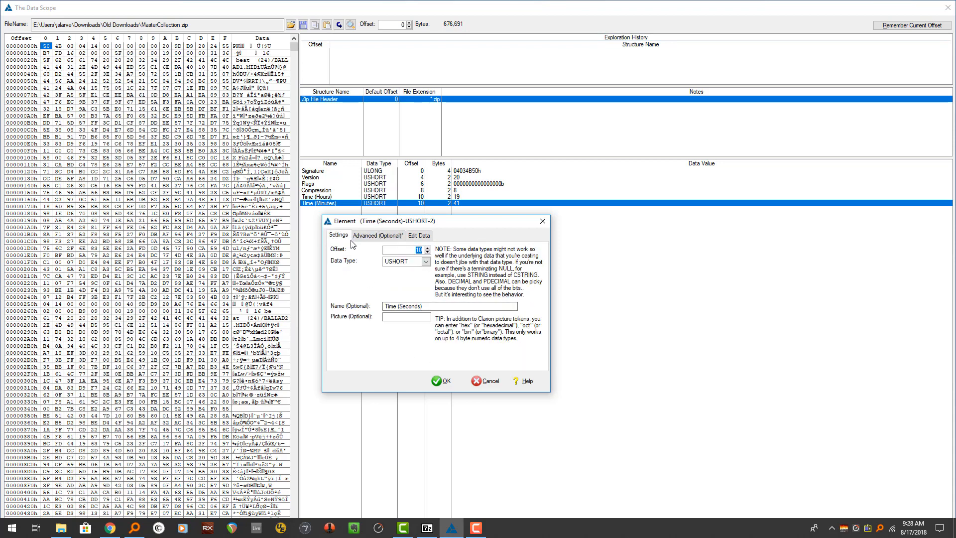
{"action": "left_click", "coordinate": [368, 236]}
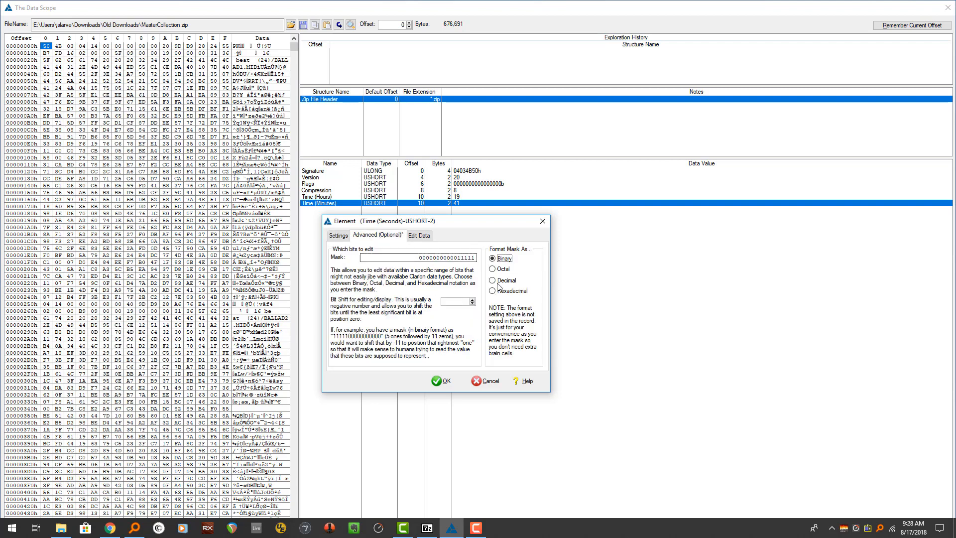
{"action": "left_click", "coordinate": [445, 381]}
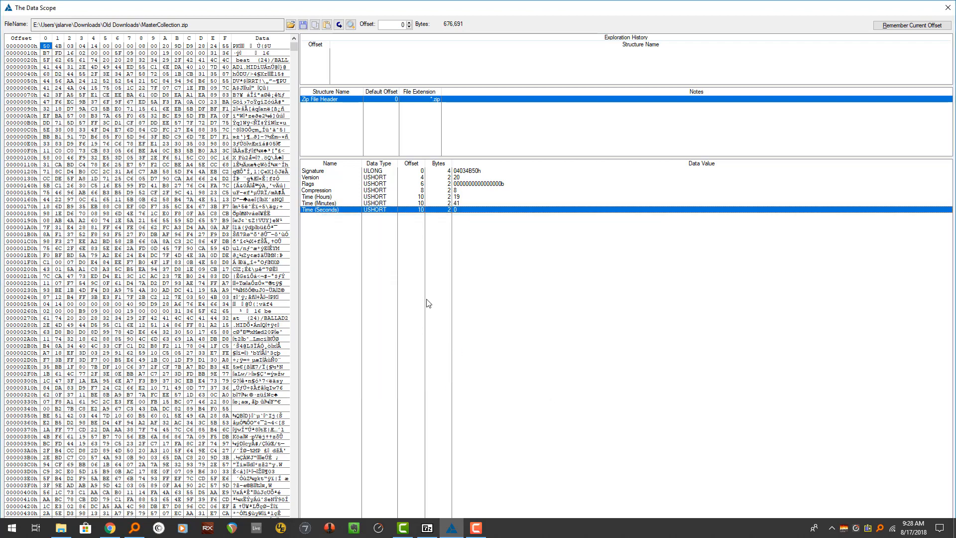
Step: Rename the Time (Seconds) element to Time (Seconds *.5) and save it
{"action": "double_click", "coordinate": [322, 212]}
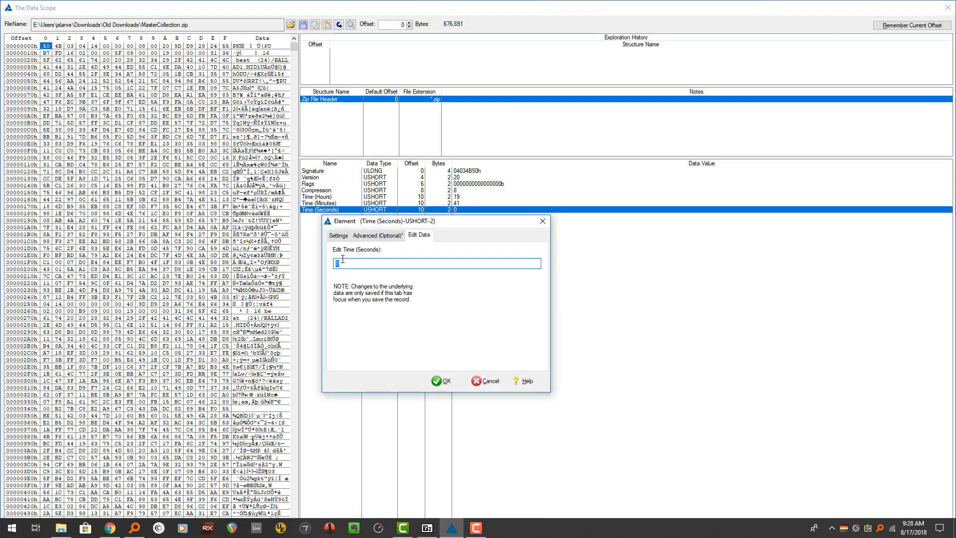
{"action": "left_click", "coordinate": [339, 235]}
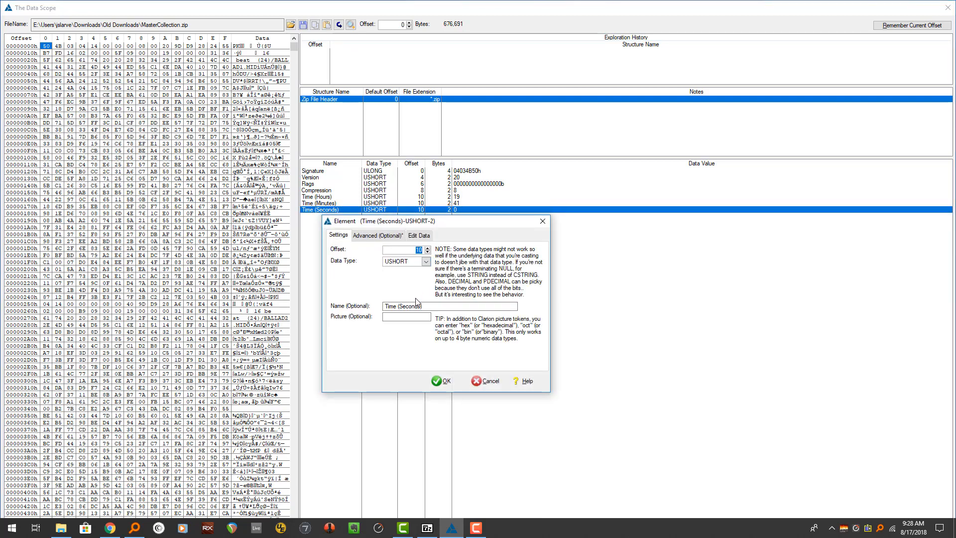
{"action": "left_click", "coordinate": [450, 306]}
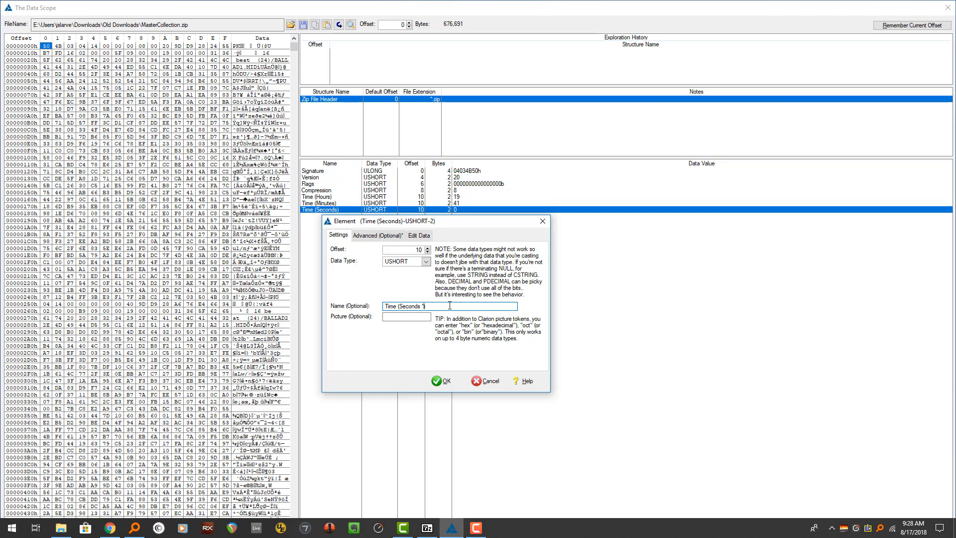
{"action": "type", "text": "*.5"}
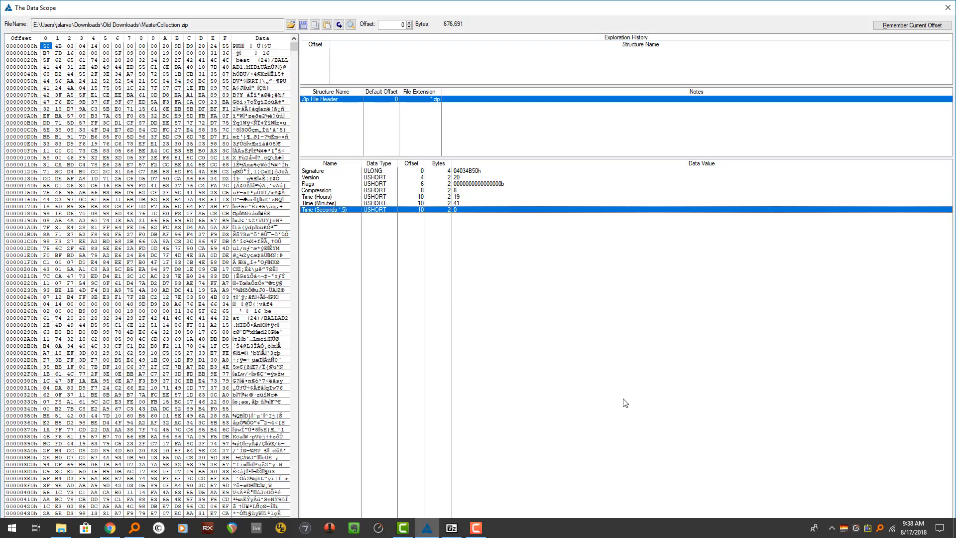
Step: Compare the offsets and data types of the hours, minutes and seconds elements in the structure
{"action": "left_click", "coordinate": [317, 198]}
{"action": "left_click", "coordinate": [318, 203]}
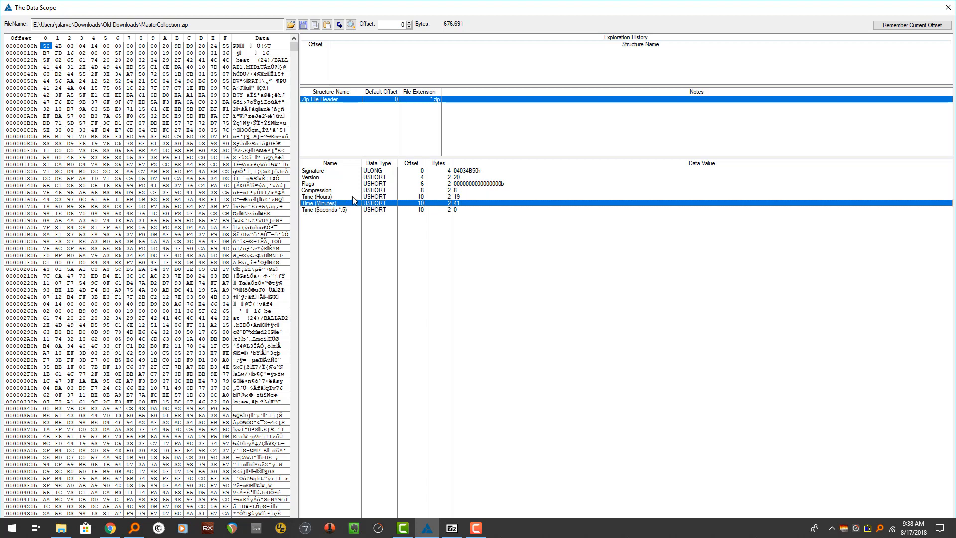
{"action": "left_click", "coordinate": [409, 198]}
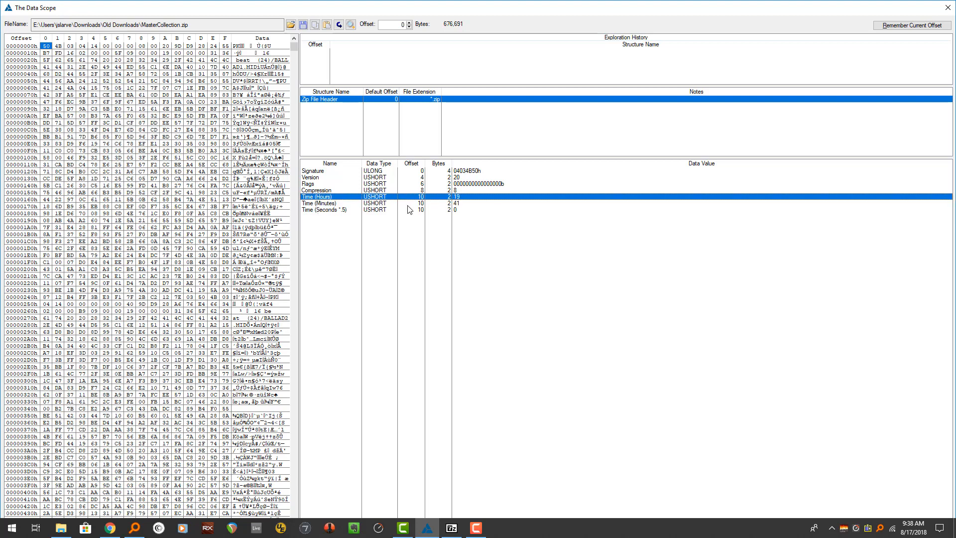
{"action": "left_click", "coordinate": [325, 203]}
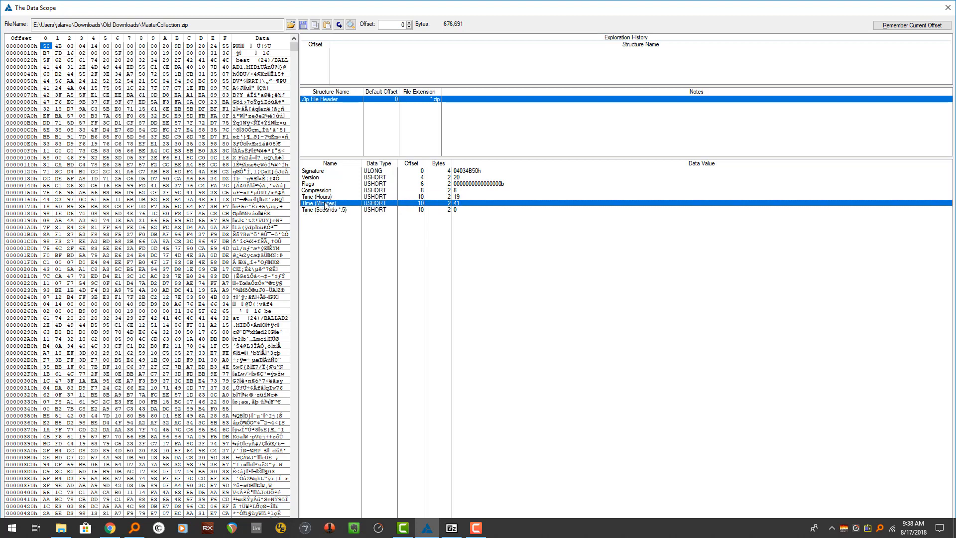
{"action": "left_click", "coordinate": [328, 211]}
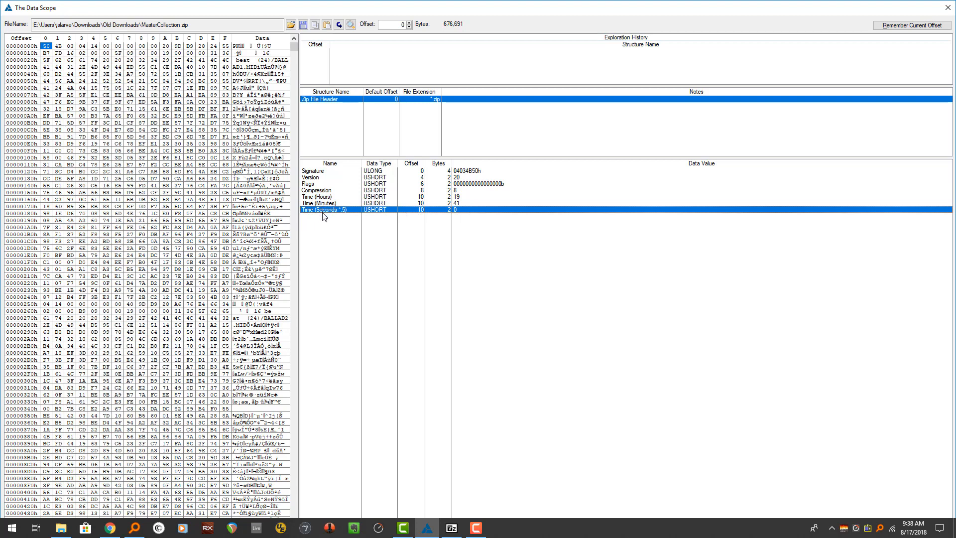
Step: Add a USHORT element named Date (Year) at offset 12 after the Time (Seconds *.5) element
{"action": "double_click", "coordinate": [323, 211]}
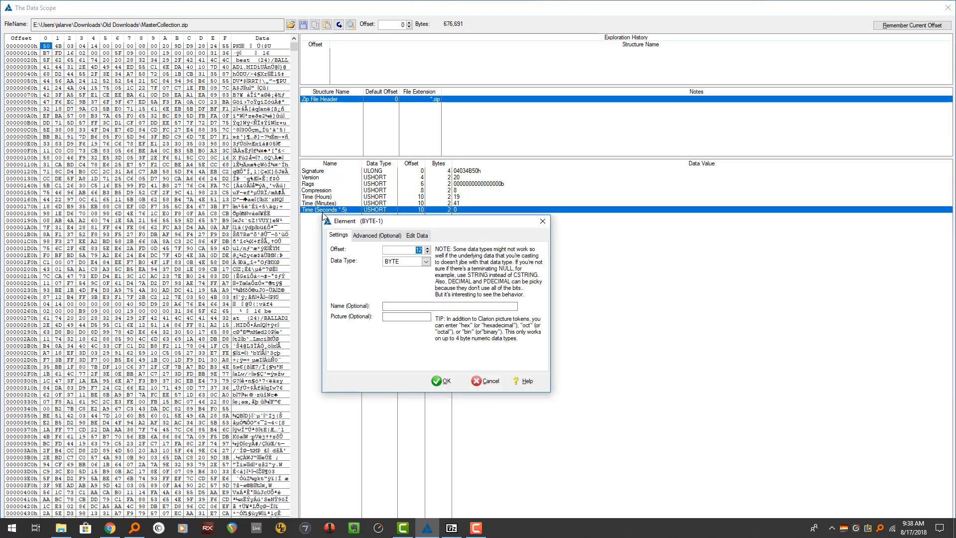
{"action": "key", "text": "Tab"}
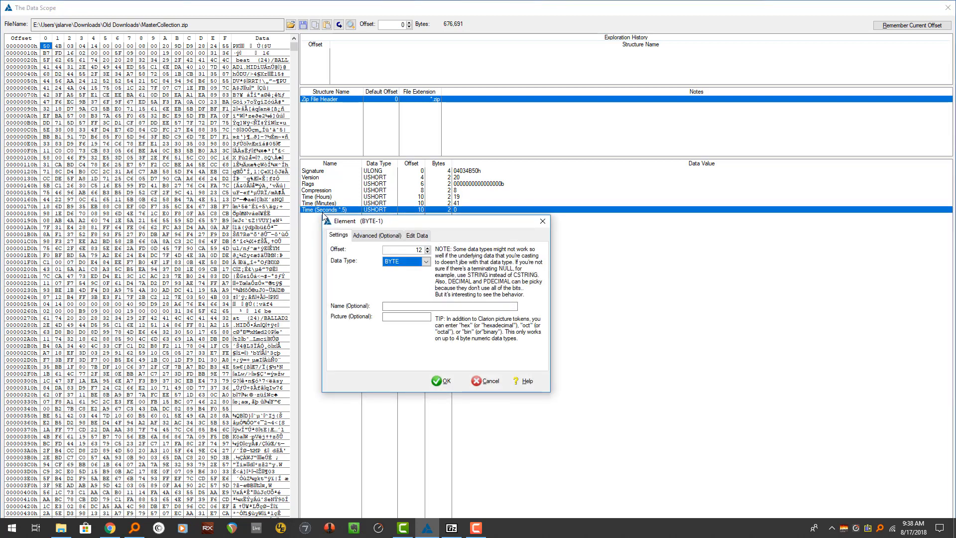
{"action": "key", "text": "u"}
{"action": "key", "text": "u"}
{"action": "key", "text": "Tab"}
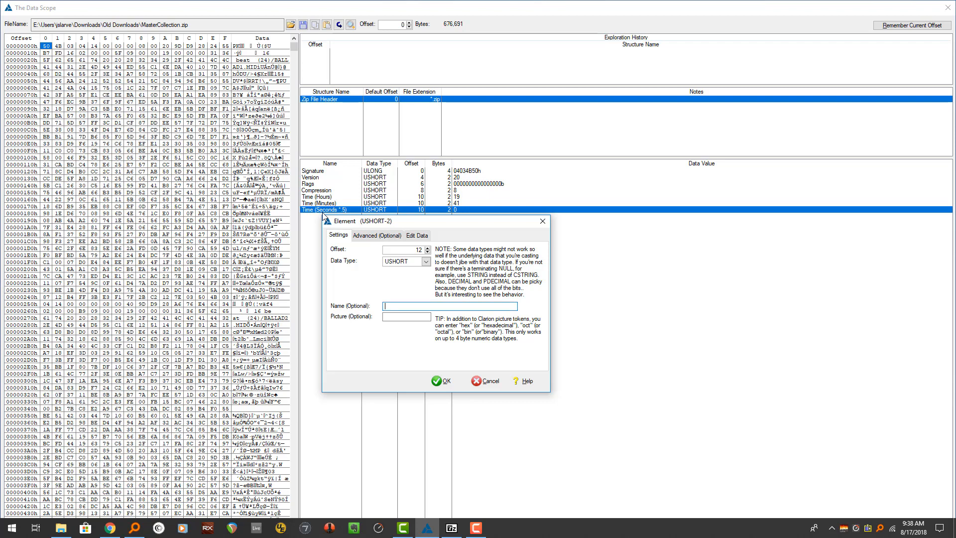
{"action": "type", "text": "Date (Year"}
{"action": "left_click", "coordinate": [368, 237]}
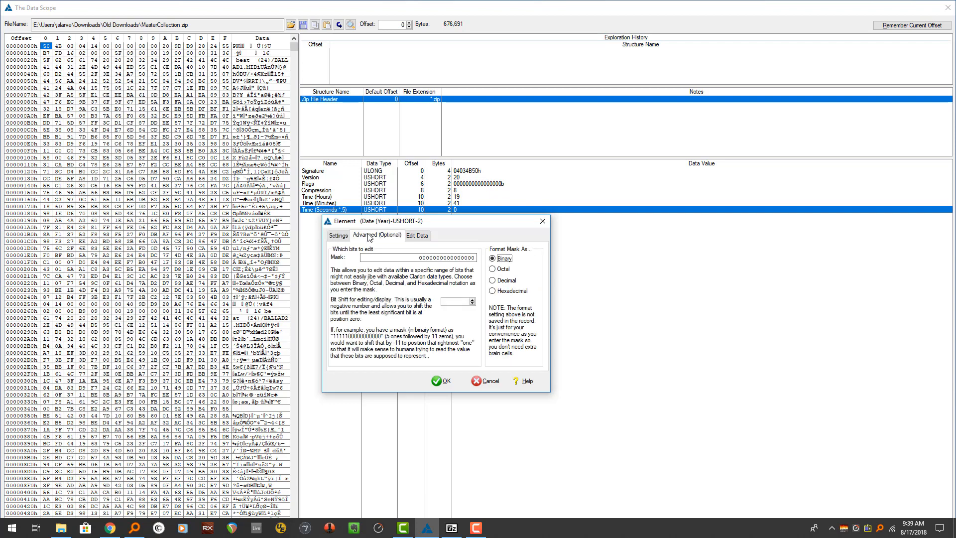
{"action": "left_click_drag", "start_coordinate": [418, 256], "coordinate": [621, 216]}
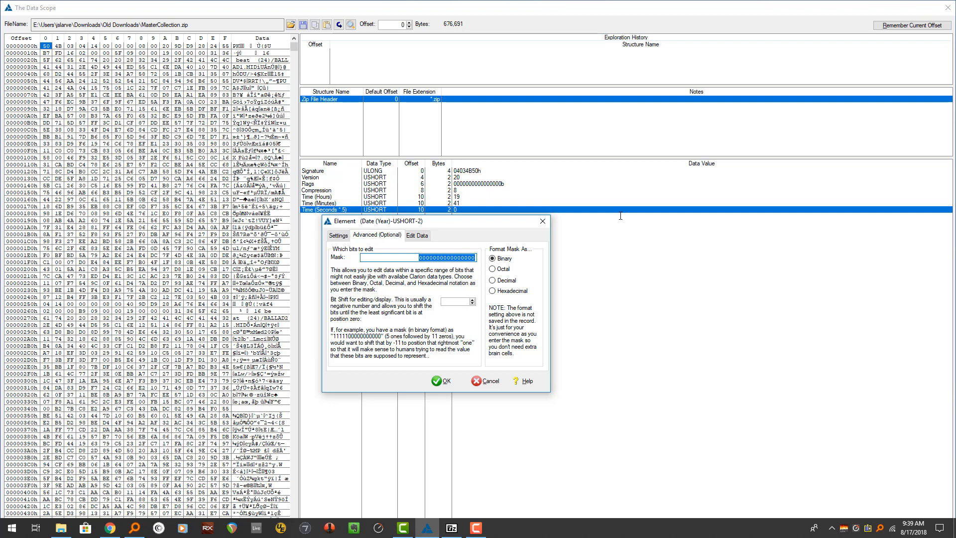
{"action": "type", "text": "1111111"}
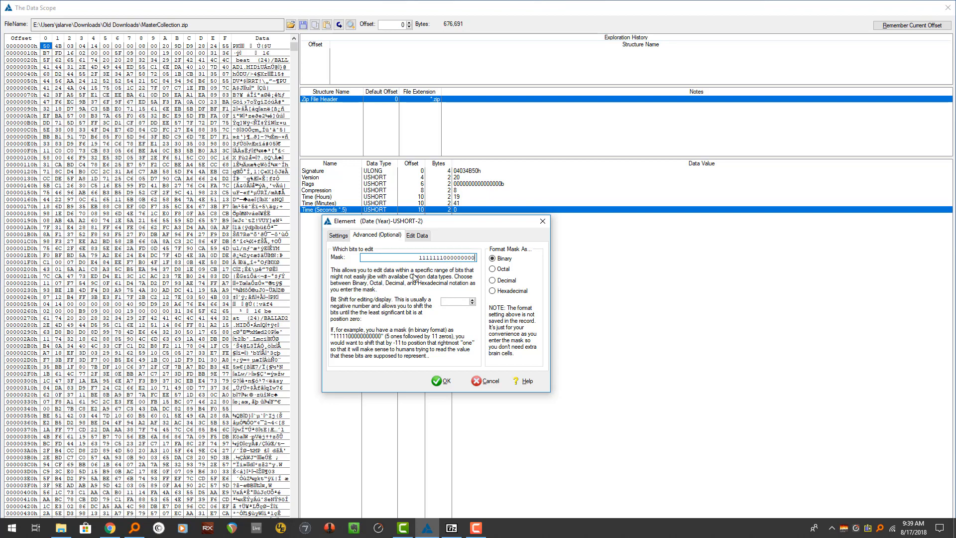
{"action": "left_click", "coordinate": [450, 302]}
{"action": "key", "text": "Return"}
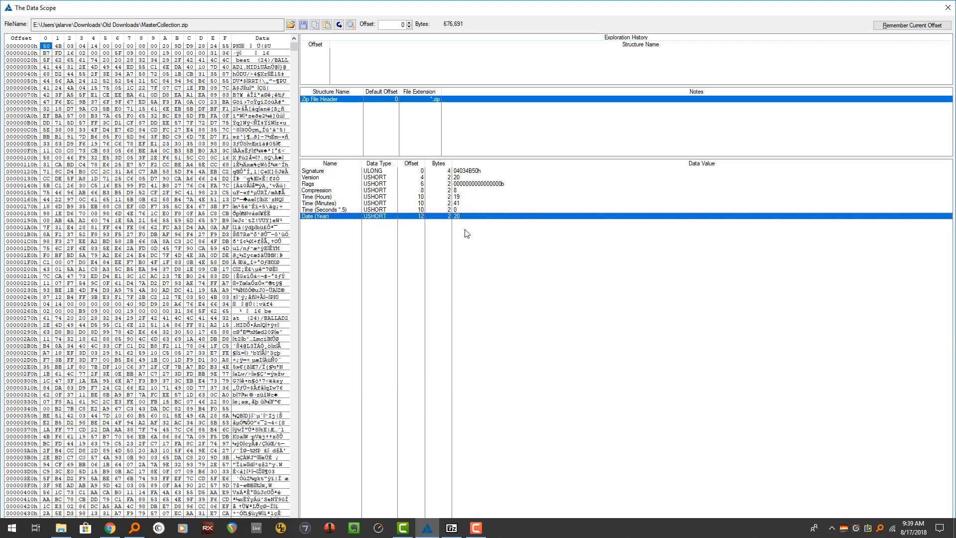
Step: Rename the Date (Year) element to Date (Year - 1980) and save it
{"action": "double_click", "coordinate": [320, 218]}
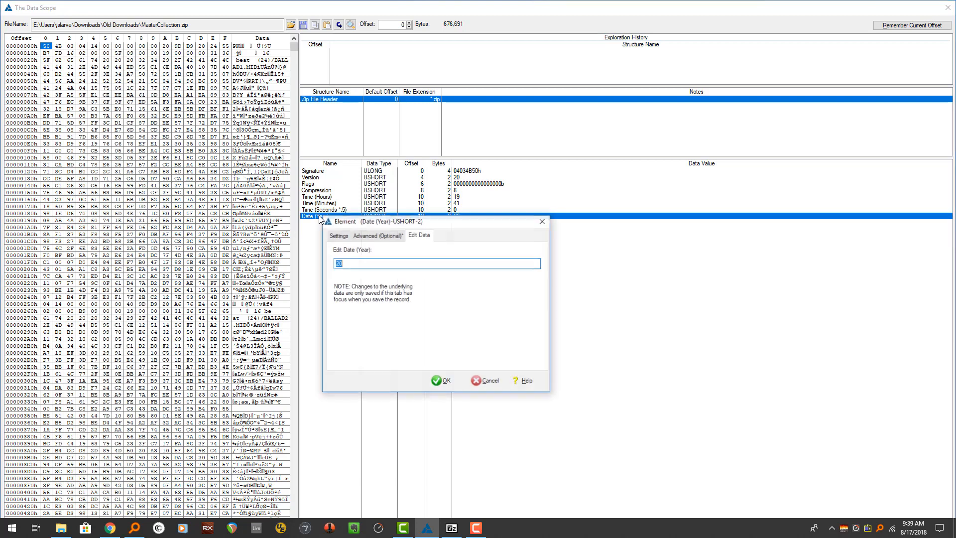
{"action": "left_click", "coordinate": [338, 235]}
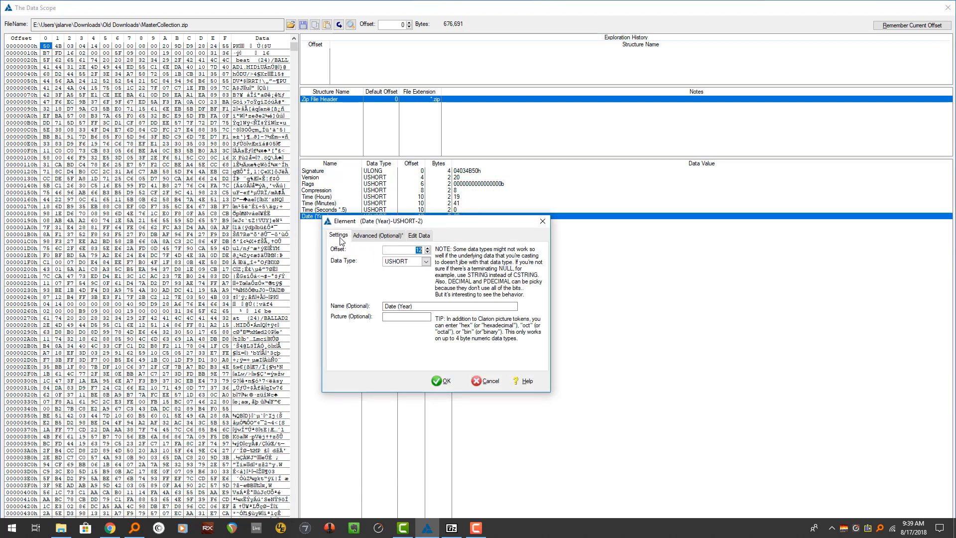
{"action": "left_click", "coordinate": [449, 305]}
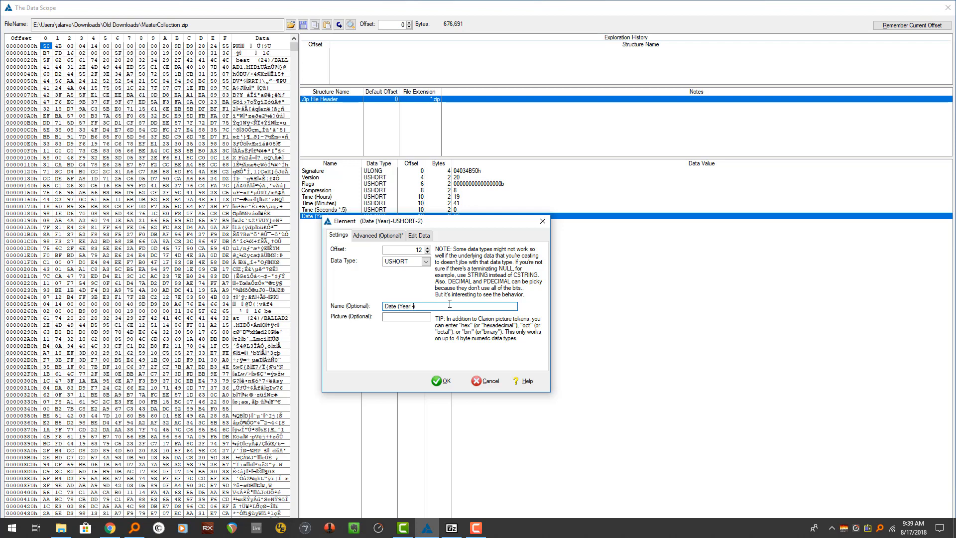
{"action": "type", "text": "- 1980"}
{"action": "key", "text": "Return"}
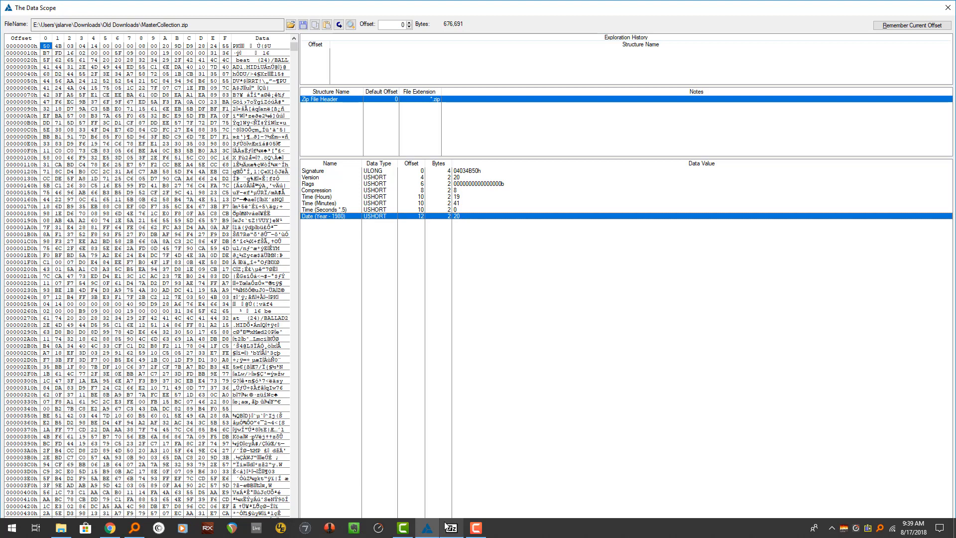
Step: Switch to 7-Zip and examine the modified dates of the files in MasterCollection.zip, then return to The Data Scope
{"action": "mouse_move", "coordinate": [450, 529]}
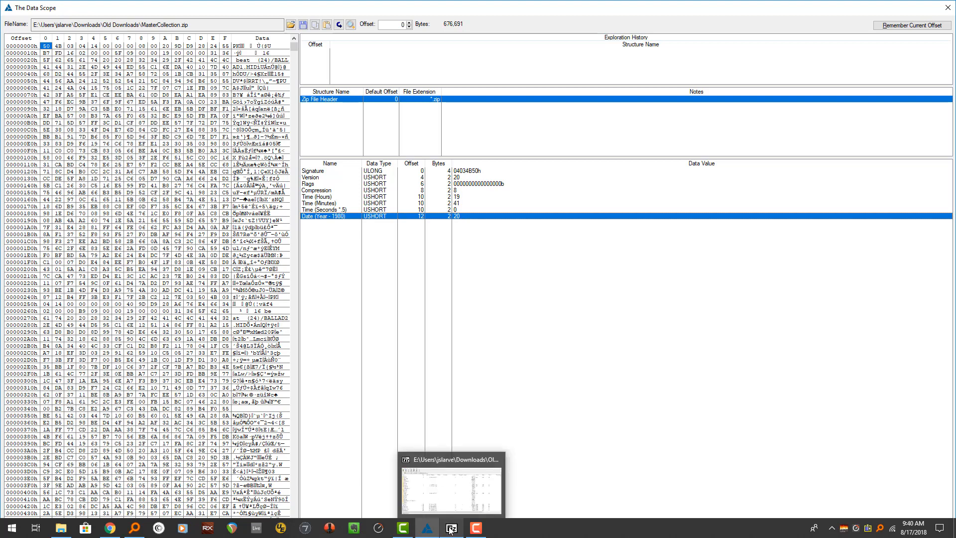
{"action": "left_click", "coordinate": [450, 529]}
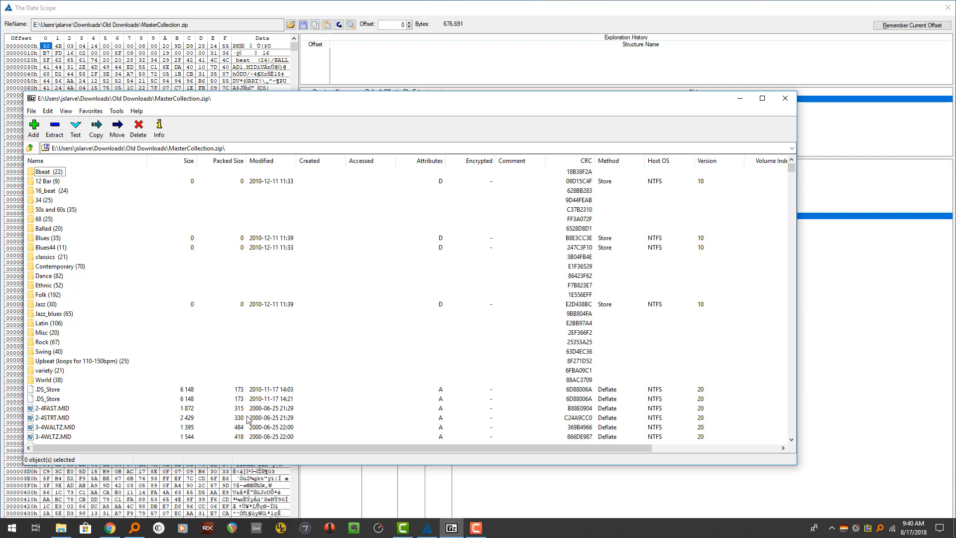
{"action": "key", "text": "Down"}
{"action": "key", "text": "Down"}
{"action": "key", "text": "Down"}
{"action": "key", "text": "Down"}
{"action": "key", "text": "Down"}
{"action": "key", "text": "Down"}
{"action": "key", "text": "Down"}
{"action": "key", "text": "Down"}
{"action": "key", "text": "Down"}
{"action": "key", "text": "Down"}
{"action": "key", "text": "Down"}
{"action": "key", "text": "Down"}
{"action": "key", "text": "Down"}
{"action": "key", "text": "Down"}
{"action": "key", "text": "Down"}
{"action": "key", "text": "Down"}
{"action": "key", "text": "Down"}
{"action": "key", "text": "Down"}
{"action": "key", "text": "Down"}
{"action": "key", "text": "Down"}
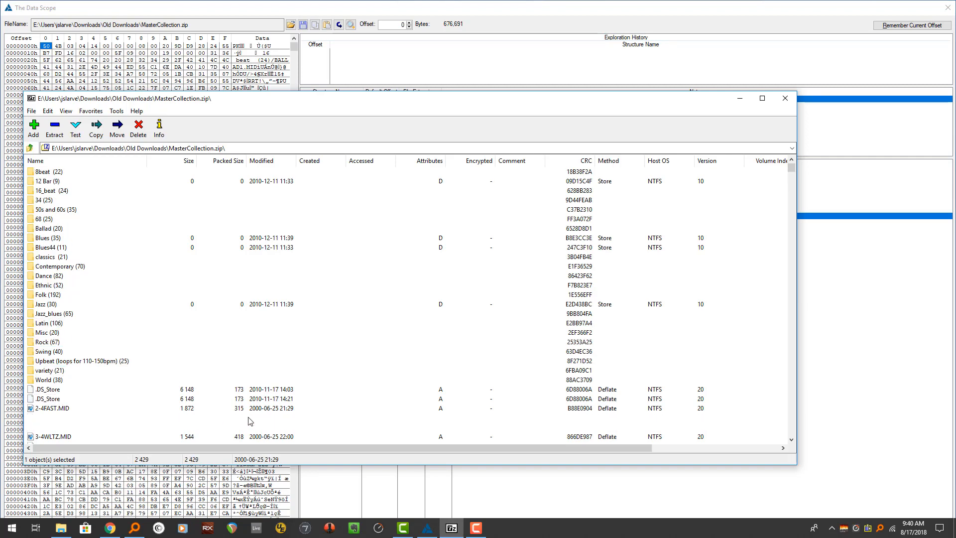
{"action": "key", "text": "Down"}
{"action": "key", "text": "Down"}
{"action": "key", "text": "Down"}
{"action": "key", "text": "Down"}
{"action": "key", "text": "Down"}
{"action": "key", "text": "Down"}
{"action": "key", "text": "Down"}
{"action": "key", "text": "Down"}
{"action": "key", "text": "Down"}
{"action": "key", "text": "Down"}
{"action": "key", "text": "Down"}
{"action": "key", "text": "Down"}
{"action": "key", "text": "Down"}
{"action": "key", "text": "Down"}
{"action": "key", "text": "Down"}
{"action": "key", "text": "Down"}
{"action": "key", "text": "Down"}
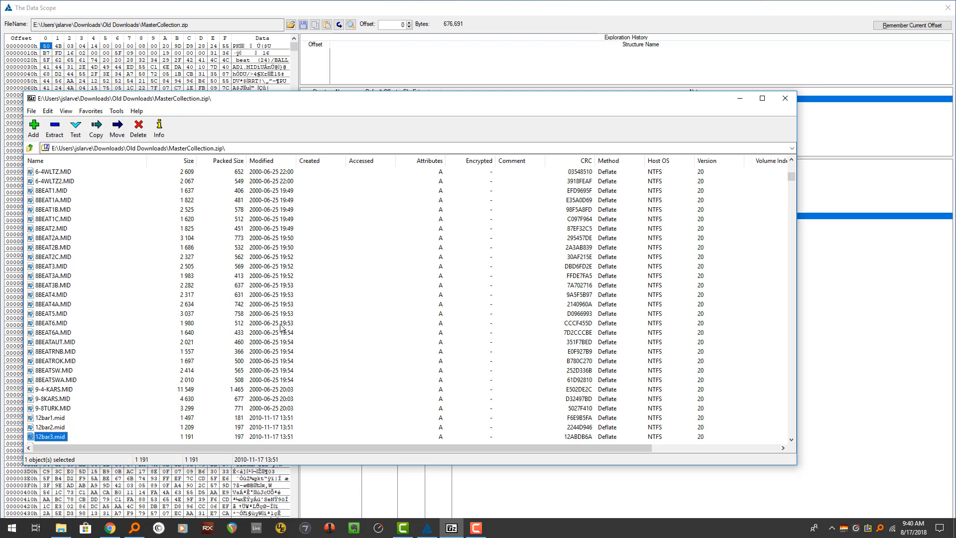
{"action": "left_click", "coordinate": [352, 6]}
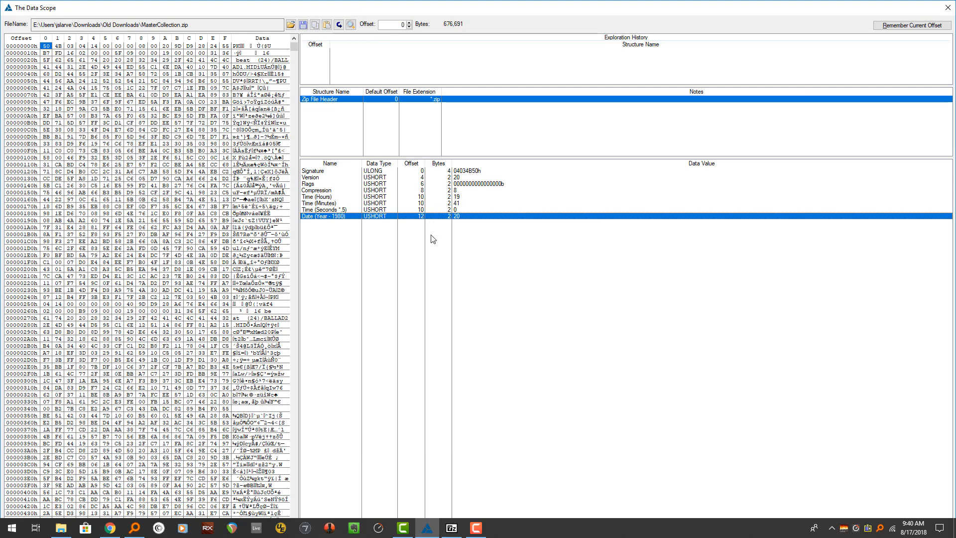
Step: Add a USHORT element named Date (Month) at offset 12 after the Date (Year - 1980) element
{"action": "double_click", "coordinate": [347, 251]}
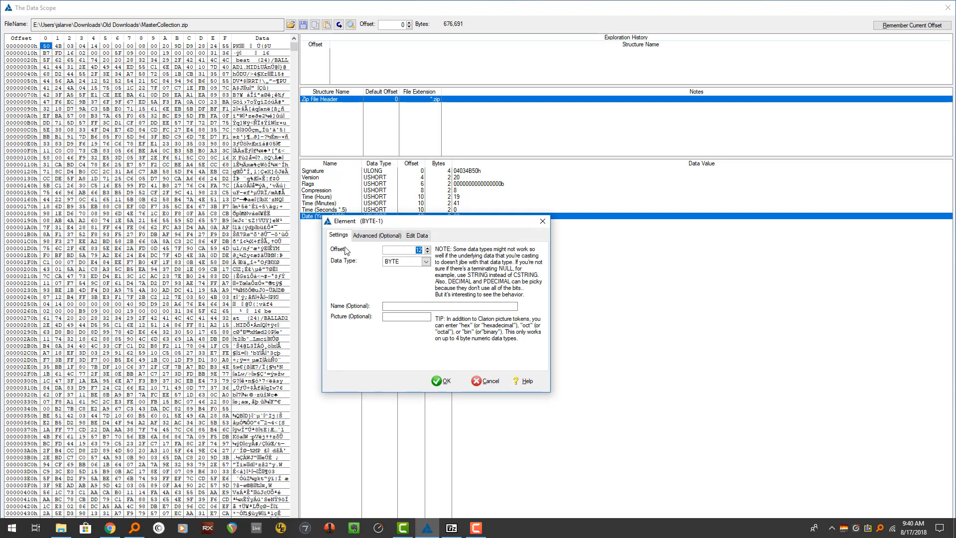
{"action": "key", "text": "Tab"}
{"action": "key", "text": "u"}
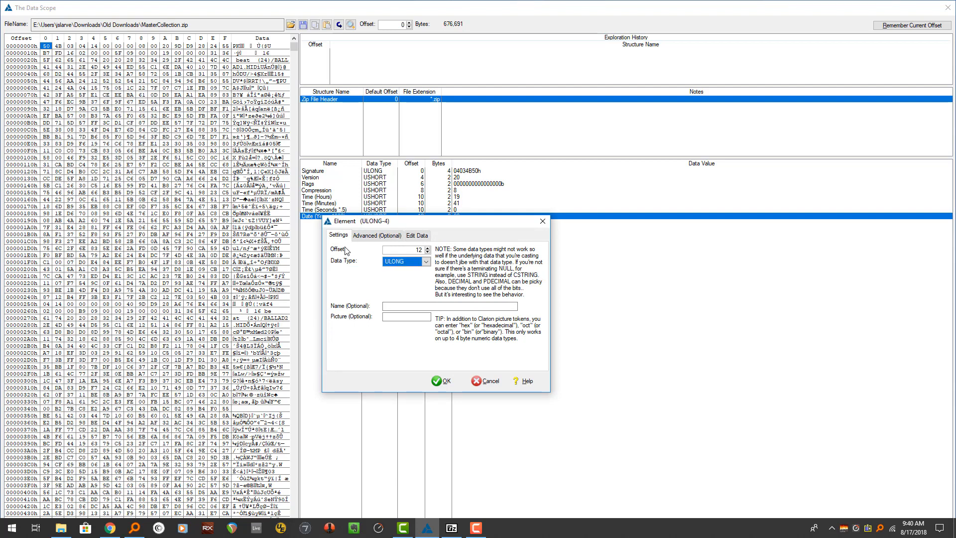
{"action": "key", "text": "u"}
{"action": "key", "text": "Tab"}
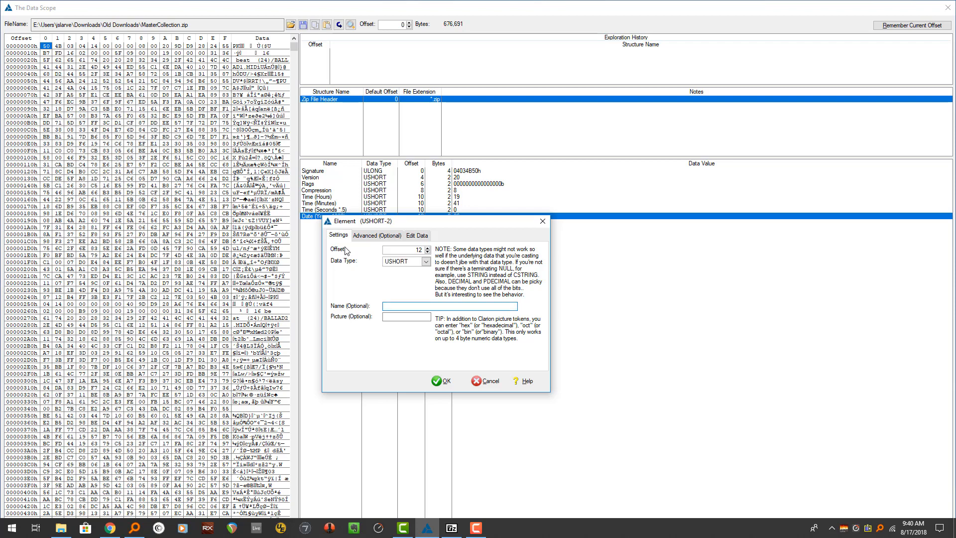
{"action": "type", "text": "Date (Month"}
Step: Check the month bit range and the file modification date example on the PKZip structure page in Chrome for the Date (Month) mask
{"action": "left_click", "coordinate": [382, 236]}
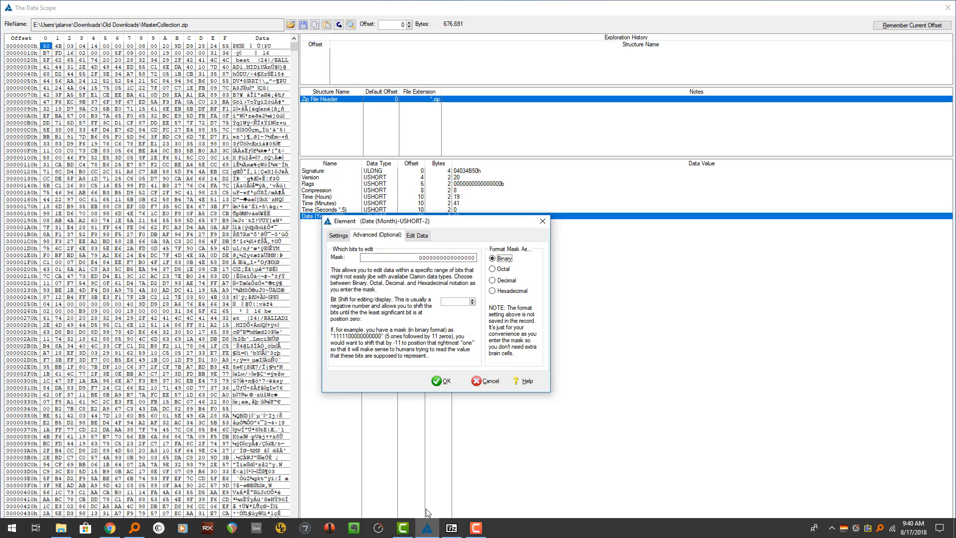
{"action": "left_click", "coordinate": [103, 529]}
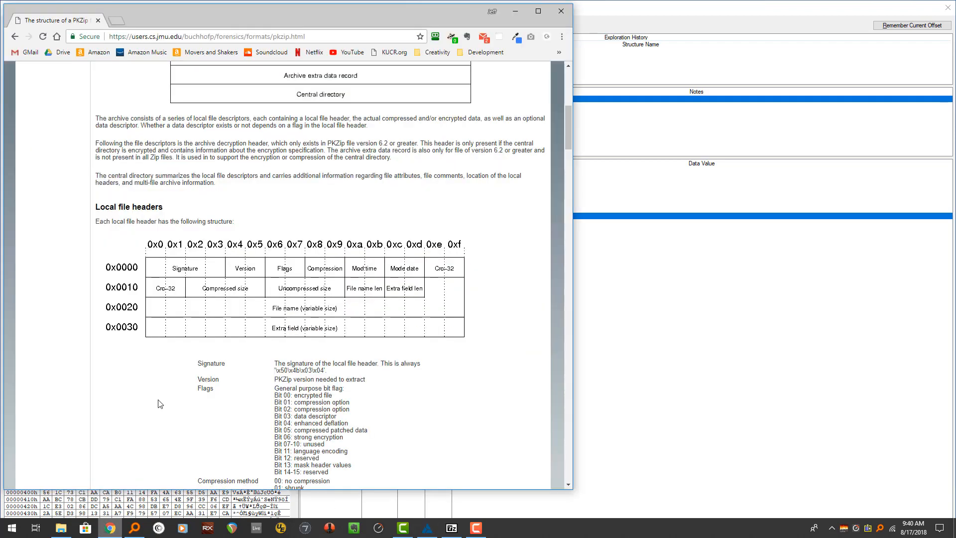
{"action": "scroll", "coordinate": [175, 391], "scroll_direction": "down", "scroll_amount": 8}
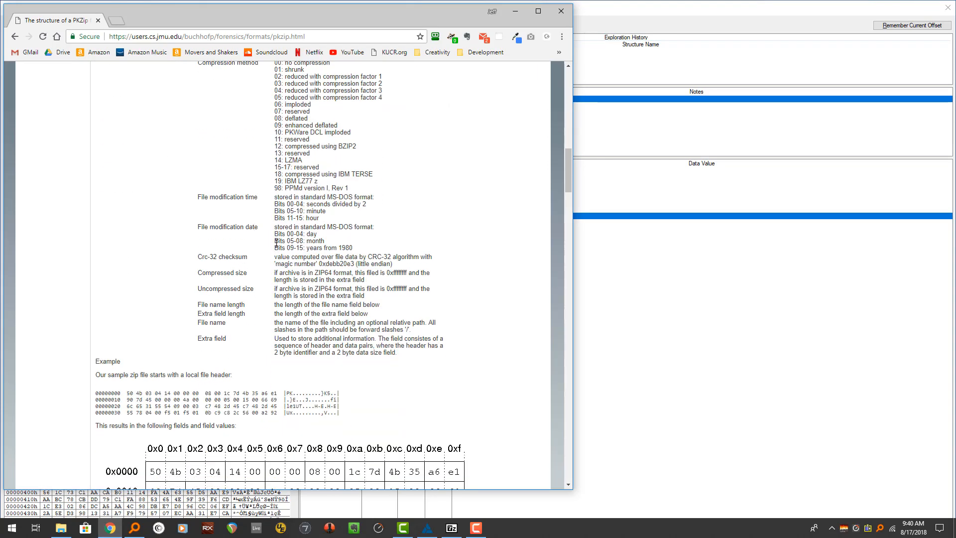
{"action": "scroll", "coordinate": [277, 243], "scroll_direction": "down", "scroll_amount": 1}
{"action": "scroll", "coordinate": [278, 243], "scroll_direction": "down", "scroll_amount": 8}
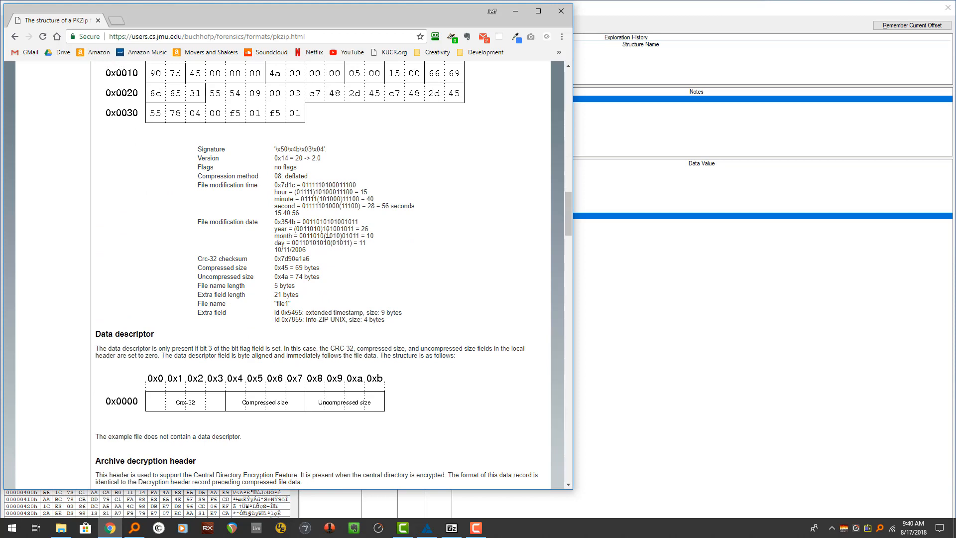
{"action": "left_click_drag", "start_coordinate": [327, 235], "coordinate": [338, 231]}
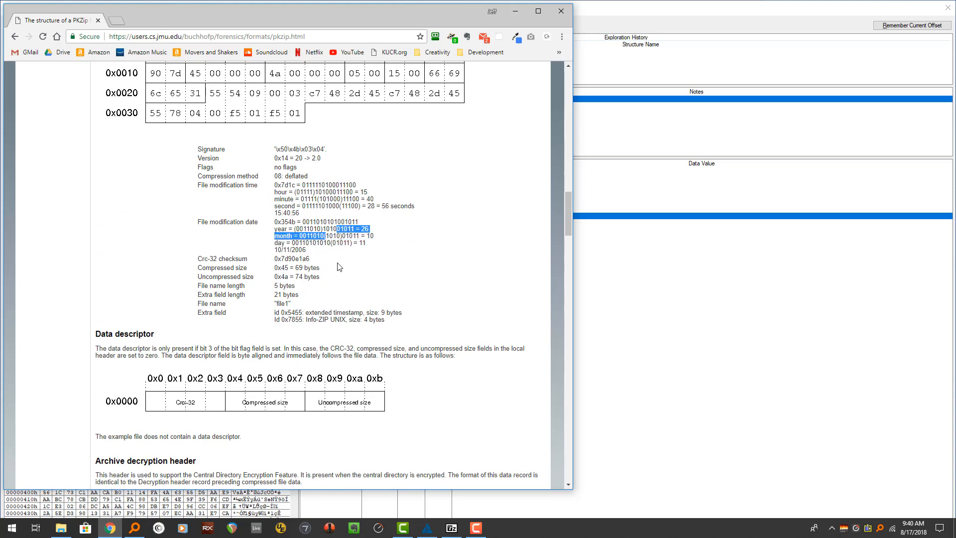
{"action": "mouse_move", "coordinate": [449, 532]}
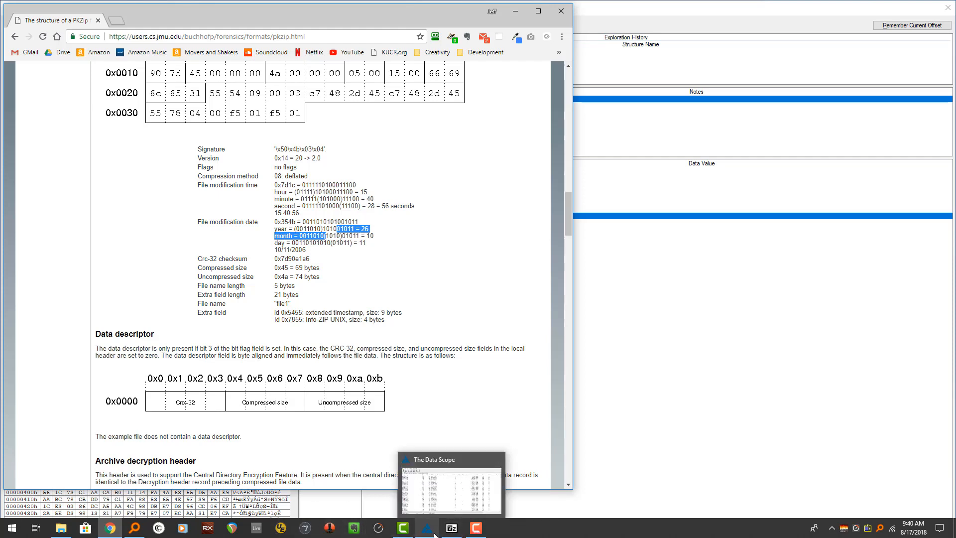
{"action": "left_click", "coordinate": [422, 475]}
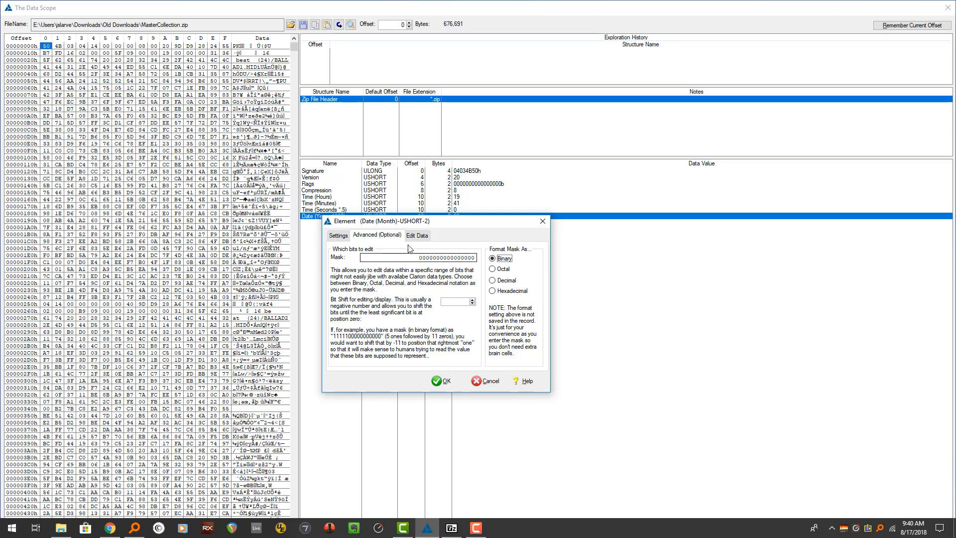
Step: Set the Date (Month) element's binary mask to 111100000, shift its lowest masked bit to position zero, and save the element
{"action": "left_click_drag", "start_coordinate": [414, 258], "coordinate": [617, 261]}
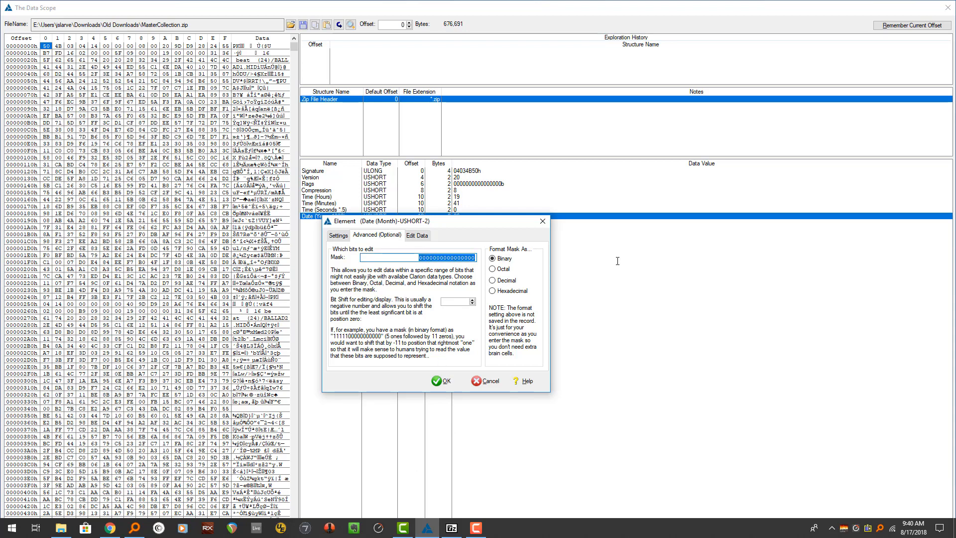
{"action": "type", "text": "11"}
{"action": "type", "text": "11-"}
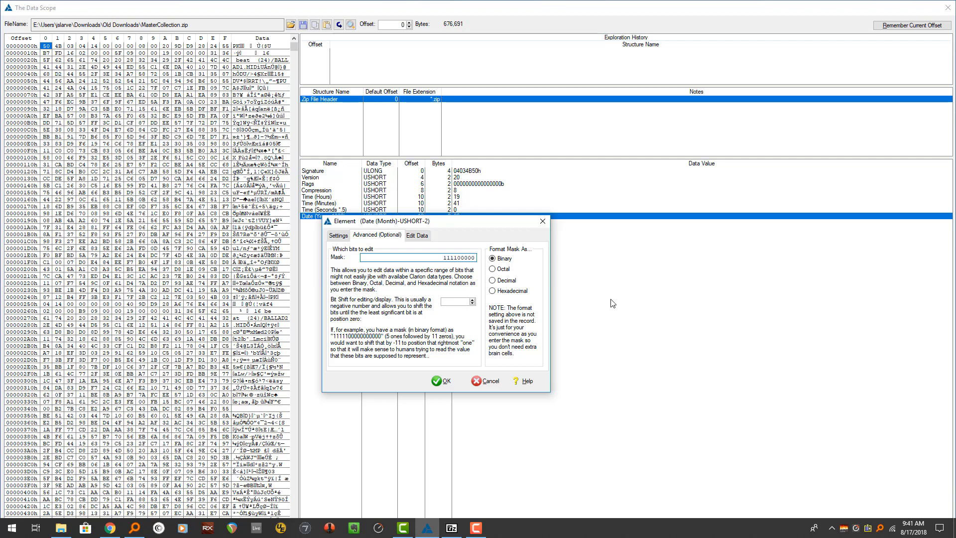
{"action": "left_click", "coordinate": [455, 302]}
{"action": "left_click", "coordinate": [443, 381]}
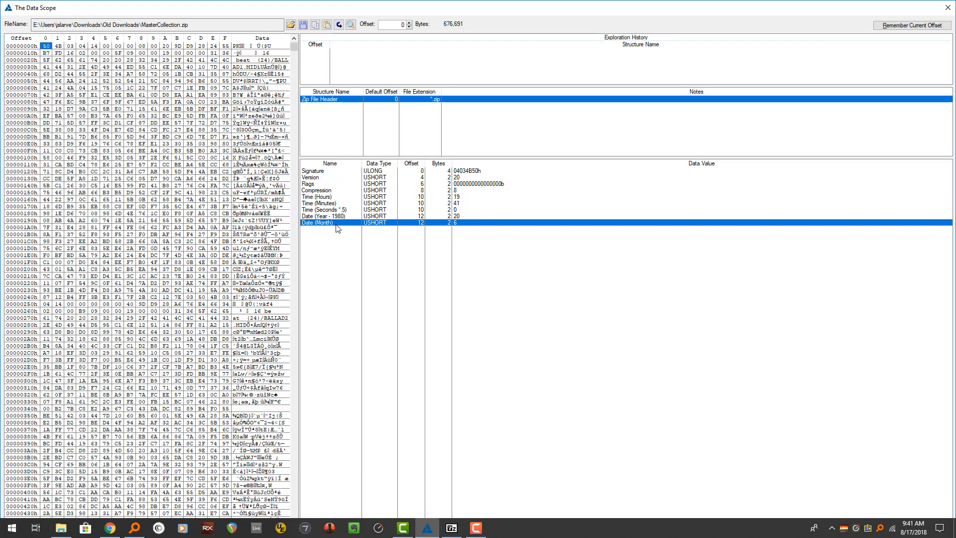
Step: Add a USHORT element named Date (Day) at offset 12 after the Date (Month) element
{"action": "key", "text": "Insert"}
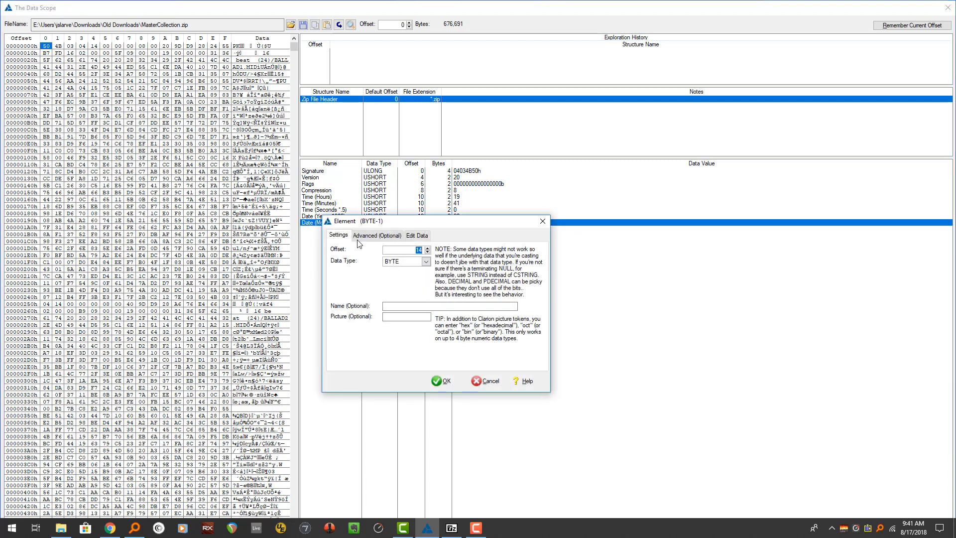
{"action": "left_click", "coordinate": [409, 262]}
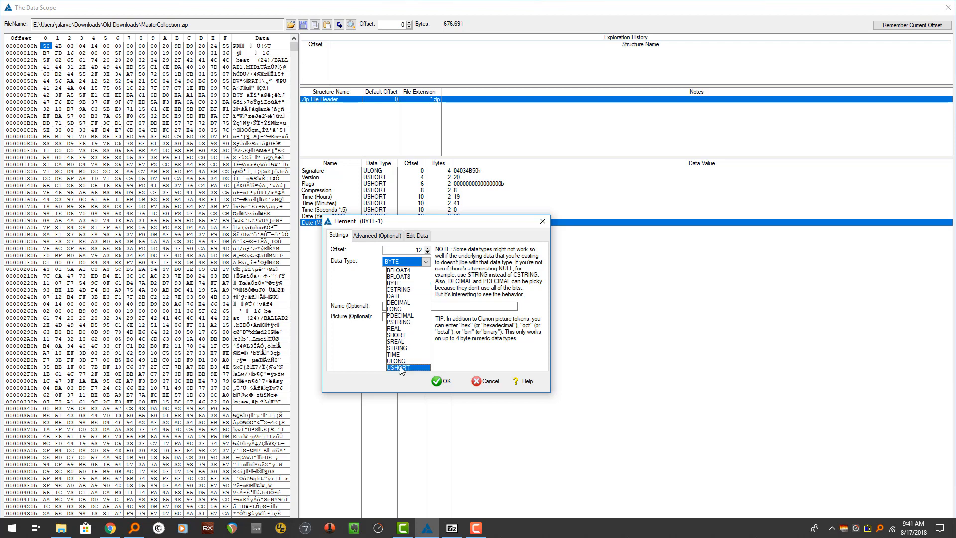
{"action": "left_click", "coordinate": [399, 367]}
{"action": "left_click", "coordinate": [402, 305]}
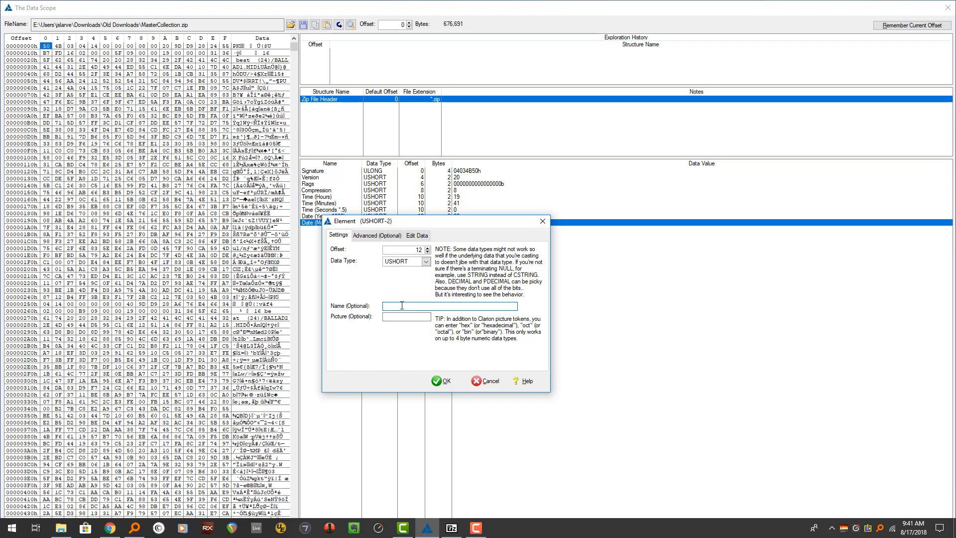
{"action": "type", "text": "Date (Day)"}
Step: Set the Date (Day) element's binary mask to 11111, show the mask in decimal format, and save the element without a bit shift
{"action": "left_click", "coordinate": [373, 237]}
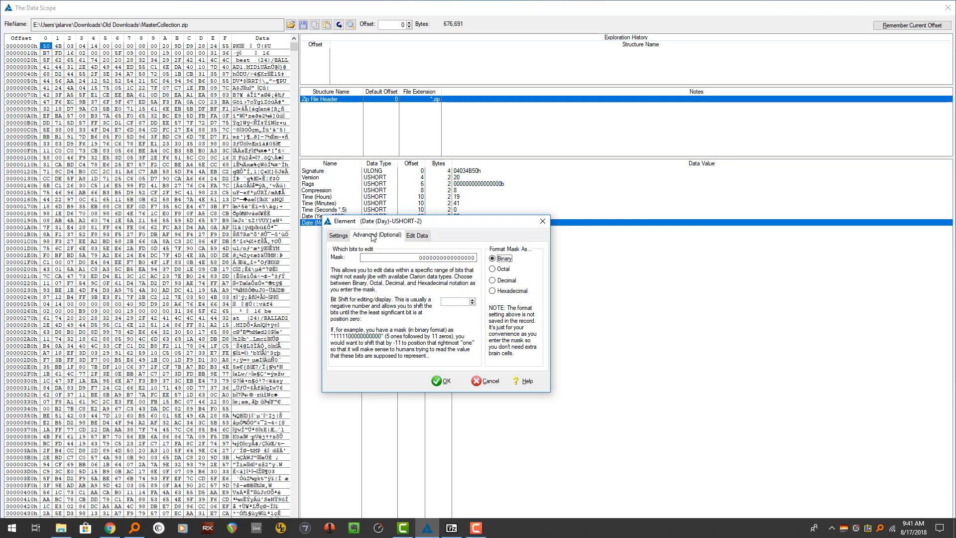
{"action": "left_click", "coordinate": [453, 302]}
{"action": "left_click_drag", "start_coordinate": [399, 257], "coordinate": [566, 235]}
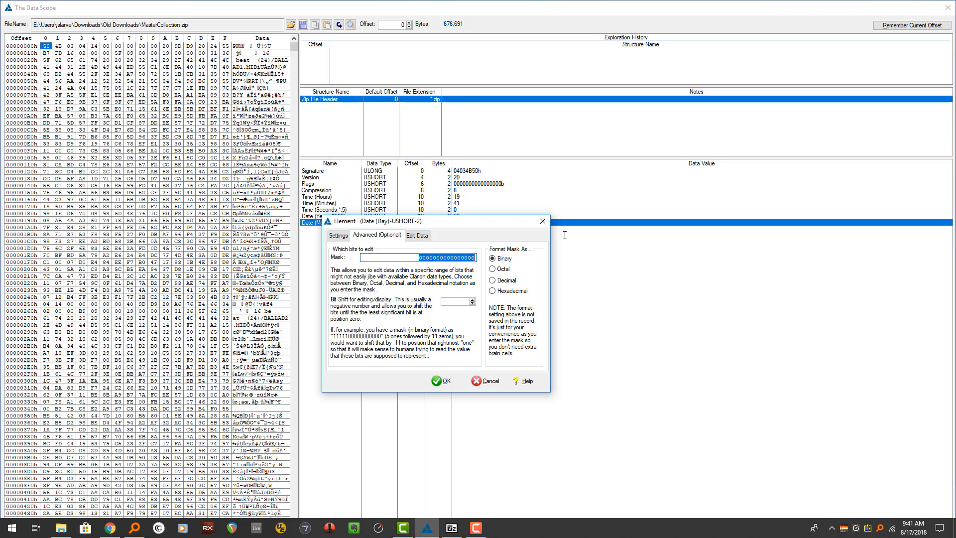
{"action": "type", "text": "11111"}
{"action": "left_click", "coordinate": [492, 280]}
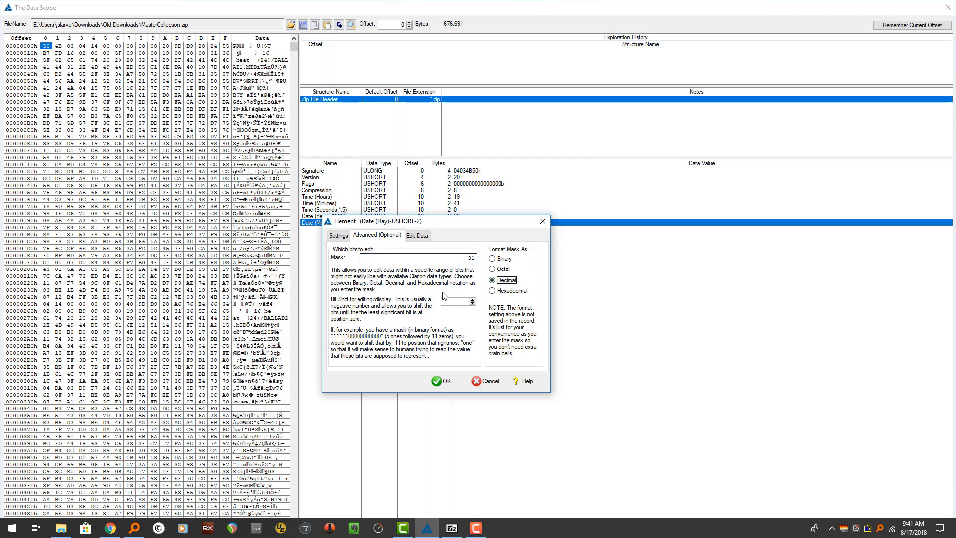
{"action": "left_click", "coordinate": [454, 303]}
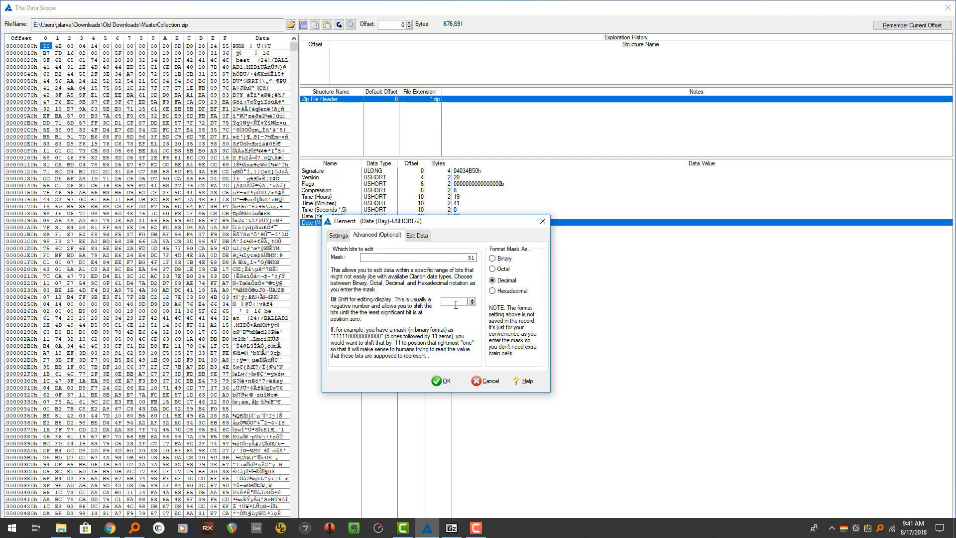
{"action": "left_click", "coordinate": [441, 381]}
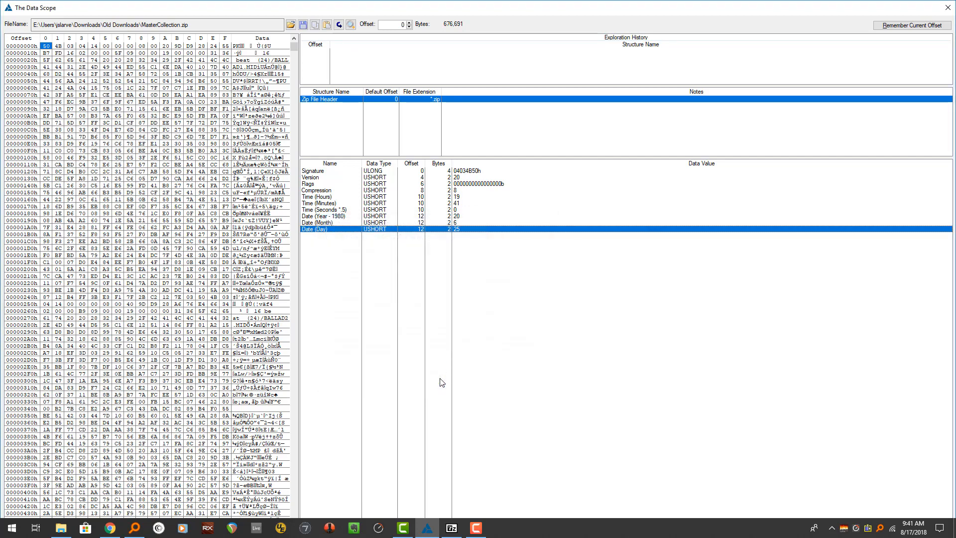
Step: Compare the decoded year, month and day elements with the modified dates listed for the archive's files in 7-Zip
{"action": "left_click", "coordinate": [462, 224]}
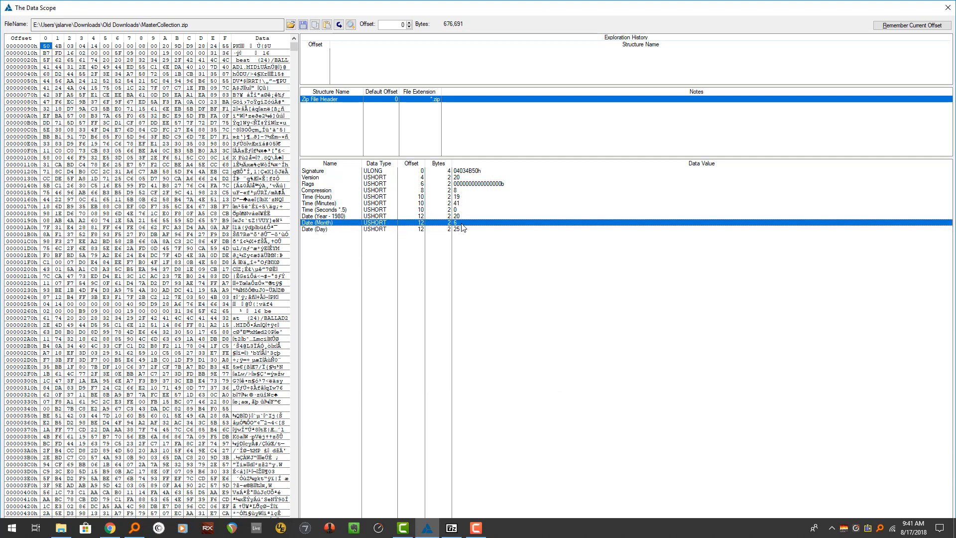
{"action": "left_click", "coordinate": [459, 527]}
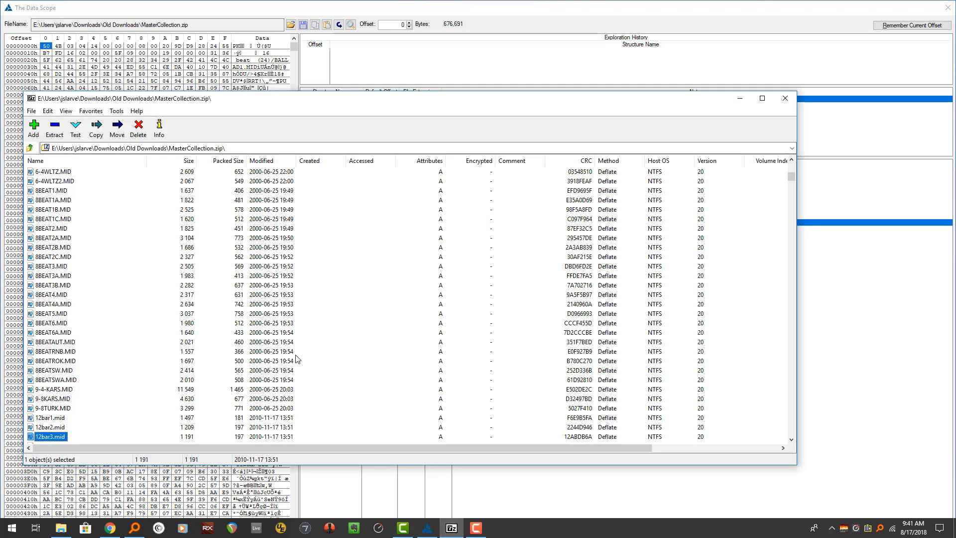
{"action": "left_click", "coordinate": [252, 240]}
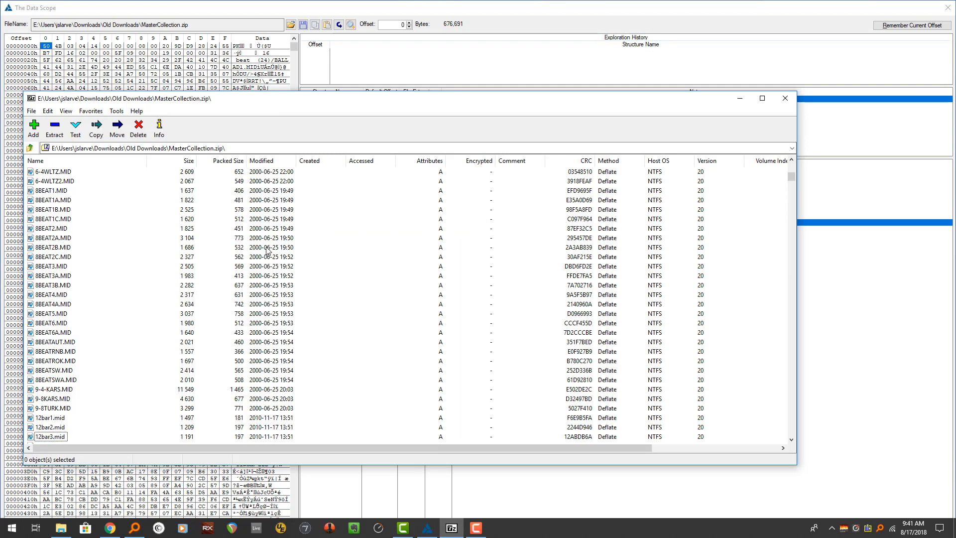
{"action": "left_click", "coordinate": [337, 4]}
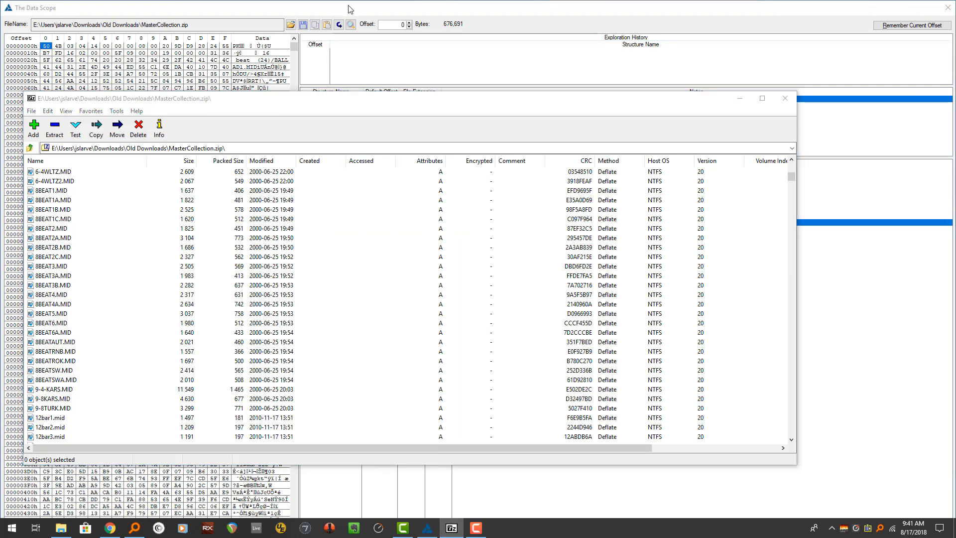
{"action": "left_click", "coordinate": [378, 9]}
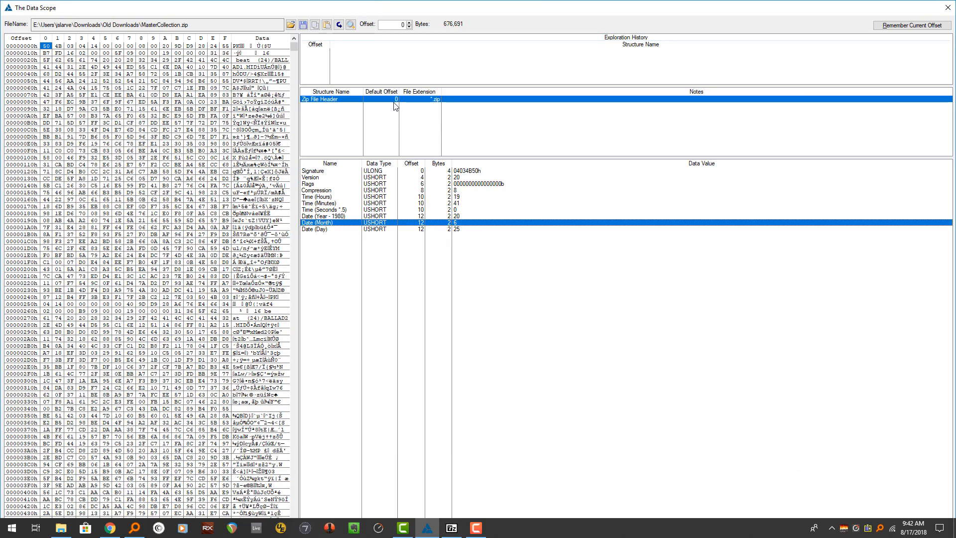
Step: Add a LONG element named CRC-32 at offset 14 after the Date (Day) element, using the hex picture
{"action": "left_click", "coordinate": [325, 230]}
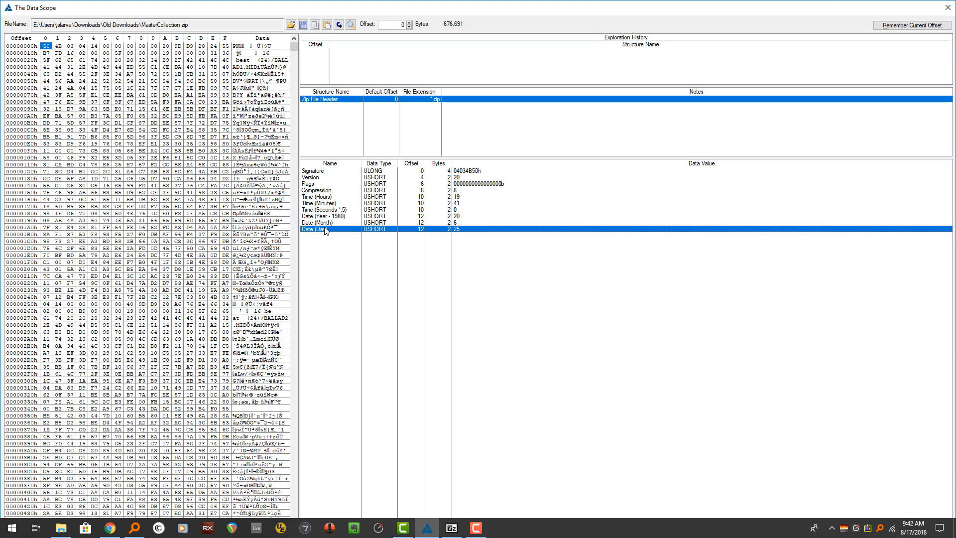
{"action": "key", "text": "Insert"}
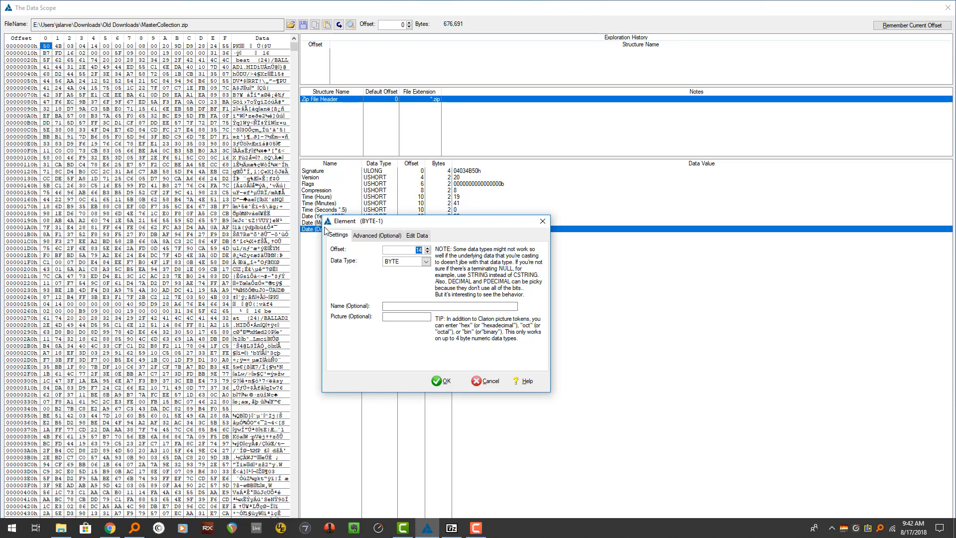
{"action": "key", "text": "Tab"}
{"action": "key", "text": "l"}
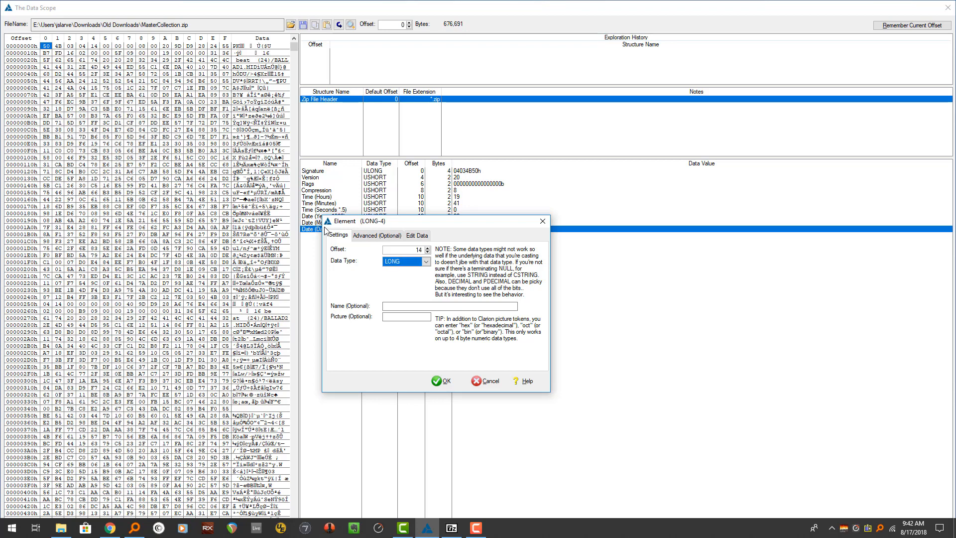
{"action": "key", "text": "Tab"}
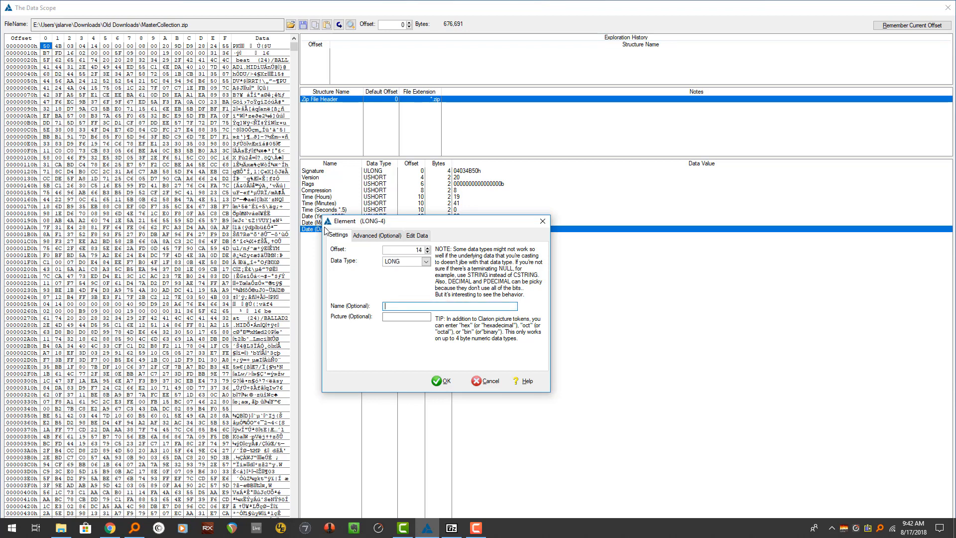
{"action": "type", "text": "CRC-32"}
{"action": "key", "text": "Tab"}
{"action": "type", "text": "h"}
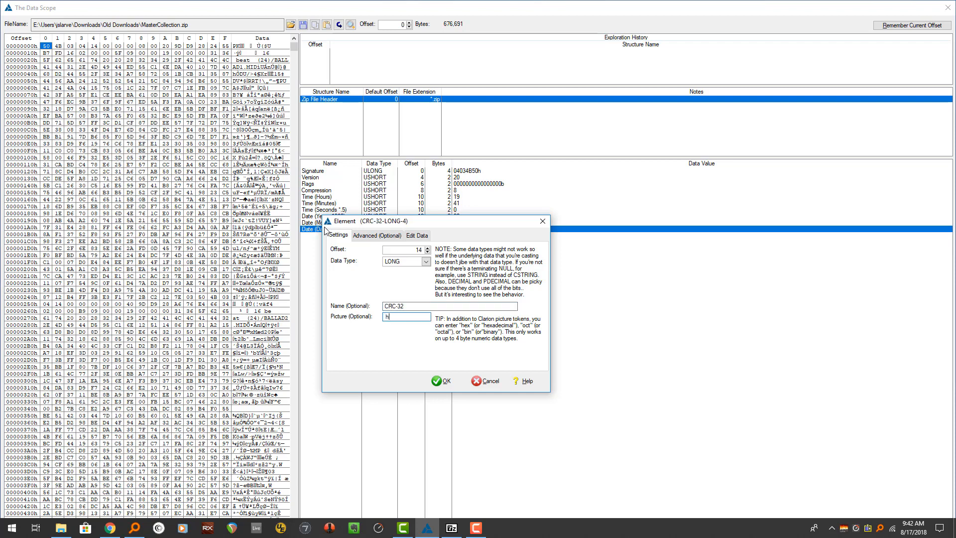
{"action": "type", "text": "ex"}
{"action": "key", "text": "Return"}
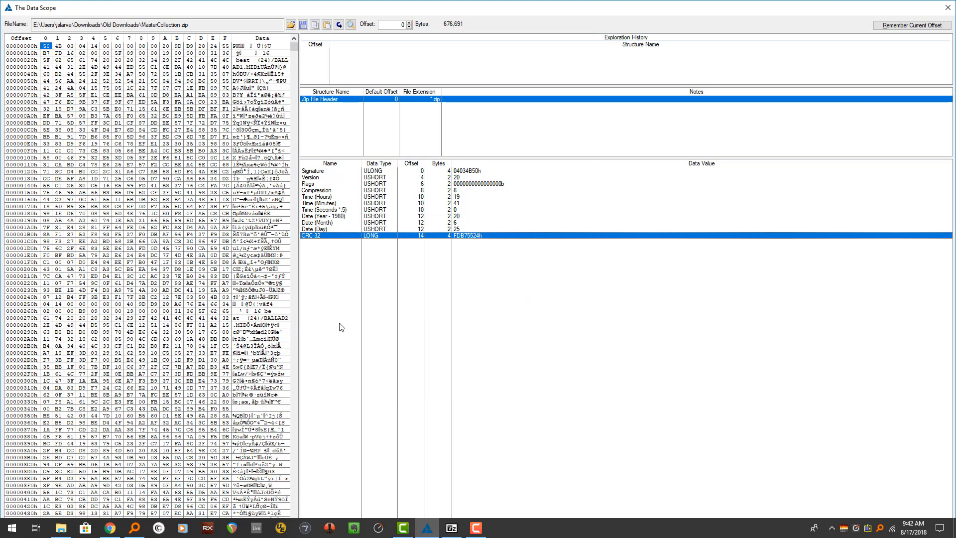
Step: Check the local file header layout on the PKZip page in Chrome and add a ULONG element named Compressed Size at offset 18
{"action": "left_click", "coordinate": [110, 528]}
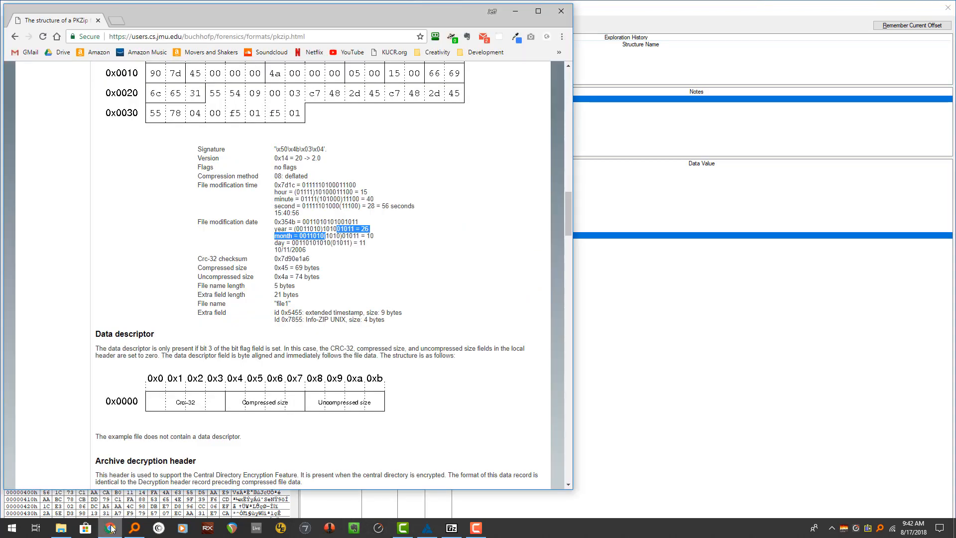
{"action": "left_click", "coordinate": [183, 242]}
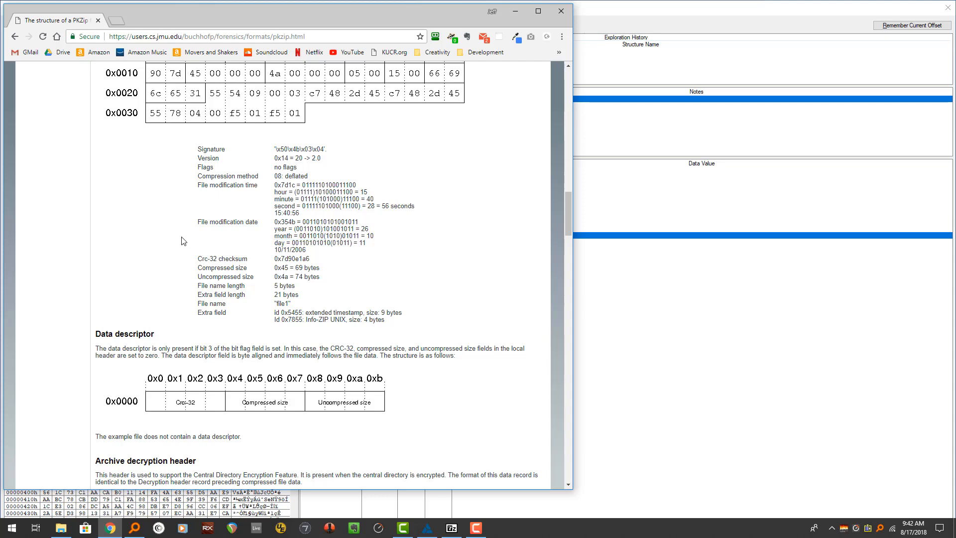
{"action": "scroll", "coordinate": [183, 241], "scroll_direction": "up", "scroll_amount": 1}
{"action": "scroll", "coordinate": [183, 241], "scroll_direction": "up", "scroll_amount": 12}
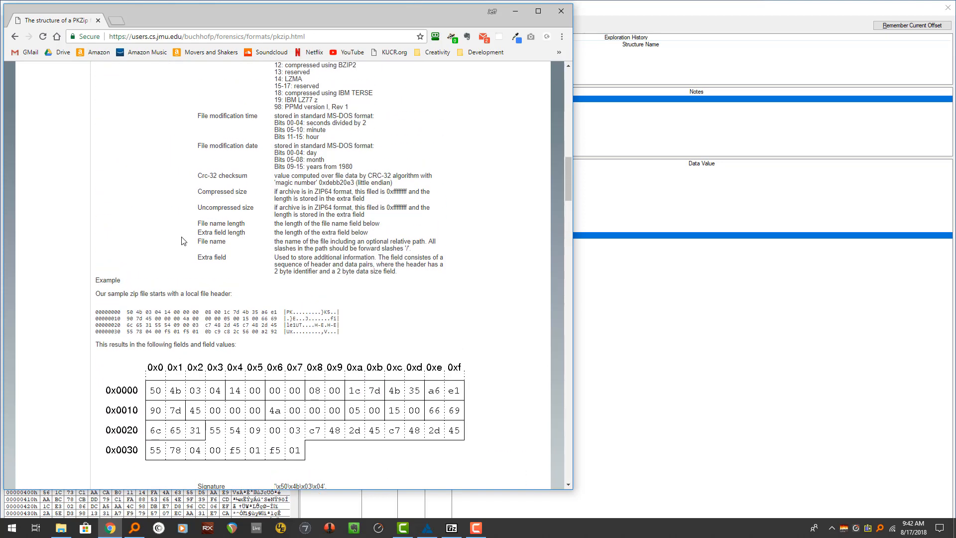
{"action": "scroll", "coordinate": [184, 241], "scroll_direction": "up", "scroll_amount": 10}
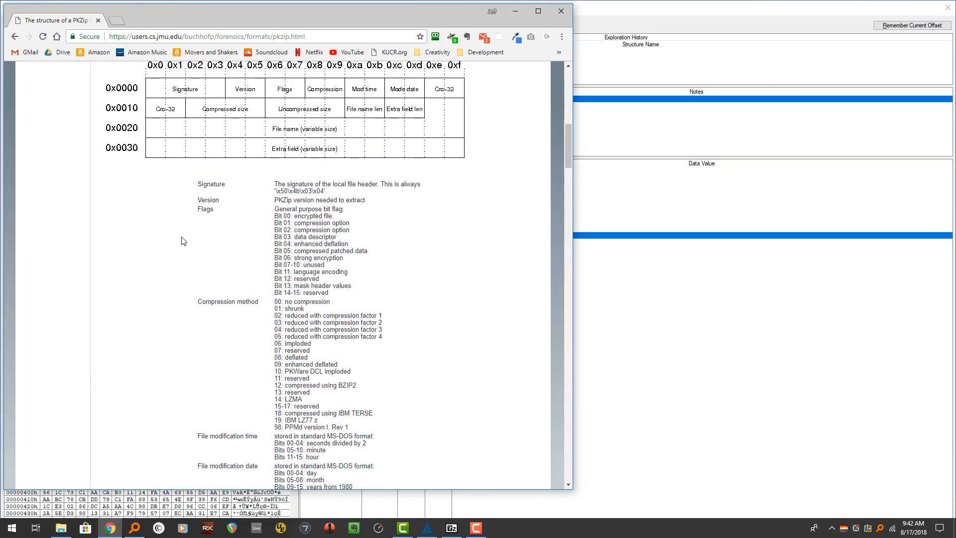
{"action": "left_click", "coordinate": [634, 10]}
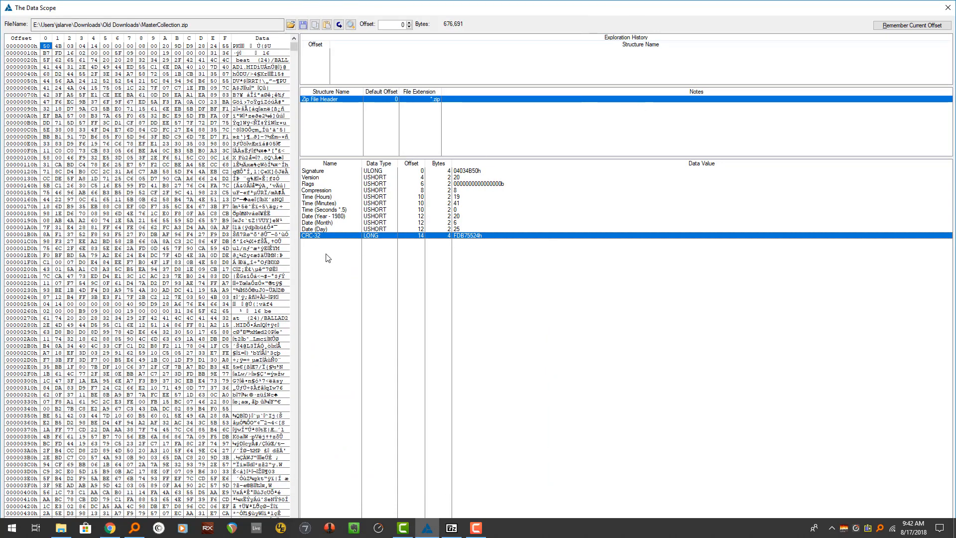
{"action": "key", "text": "Insert"}
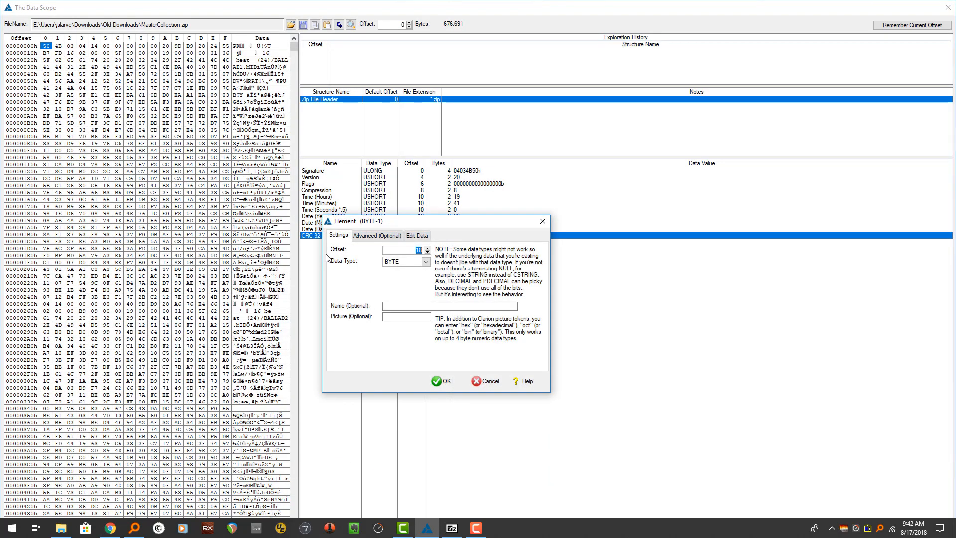
{"action": "key", "text": "Tab"}
{"action": "key", "text": "u"}
{"action": "key", "text": "Tab"}
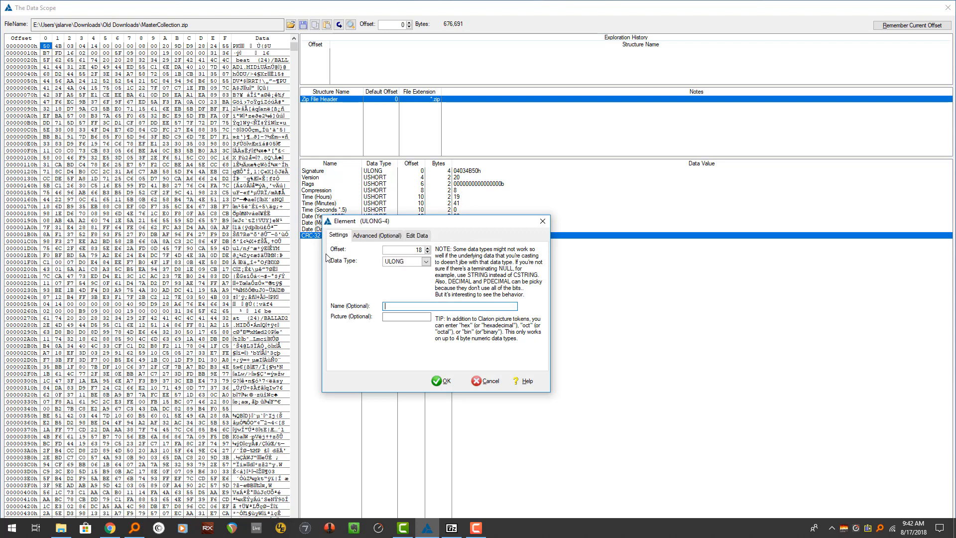
{"action": "type", "text": "Compressed Size"}
{"action": "key", "text": "Return"}
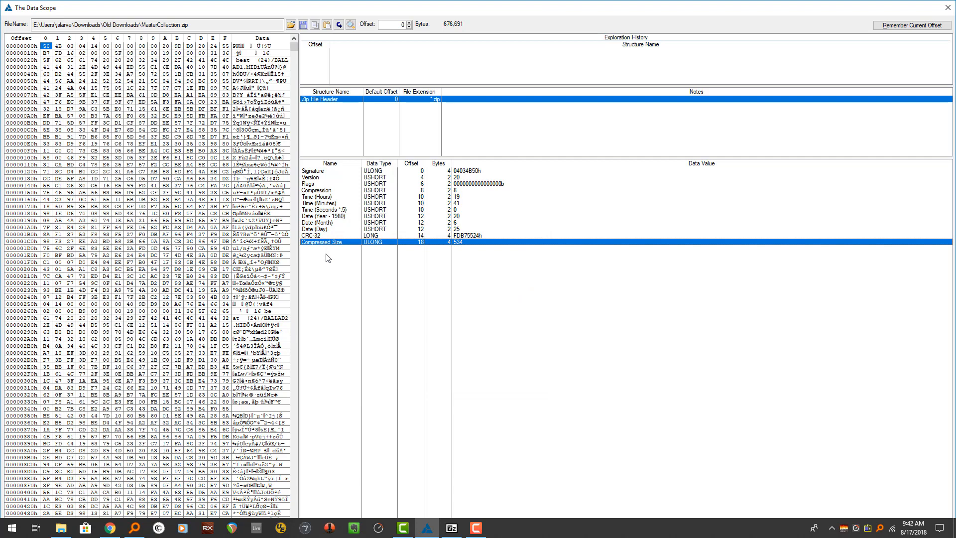
Step: Add a ULONG element named Uncompressed Size at offset 22 after the Compressed Size element
{"action": "key", "text": "Insert"}
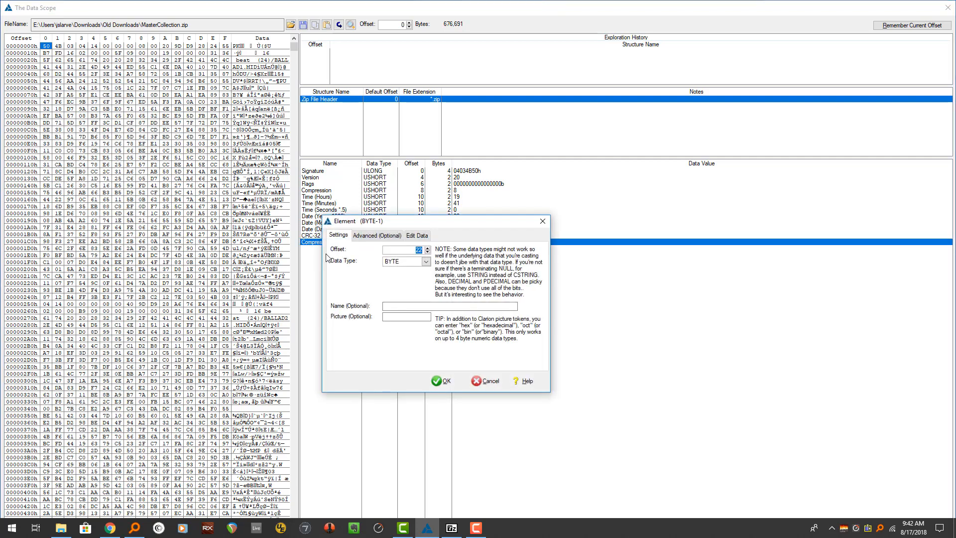
{"action": "key", "text": "Tab"}
{"action": "key", "text": "u"}
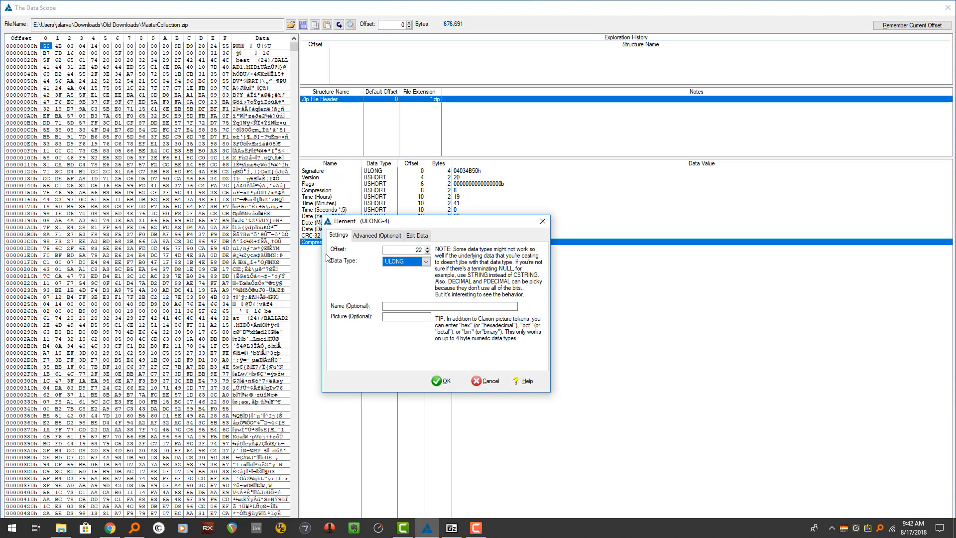
{"action": "key", "text": "Tab"}
{"action": "type", "text": "Uncom"}
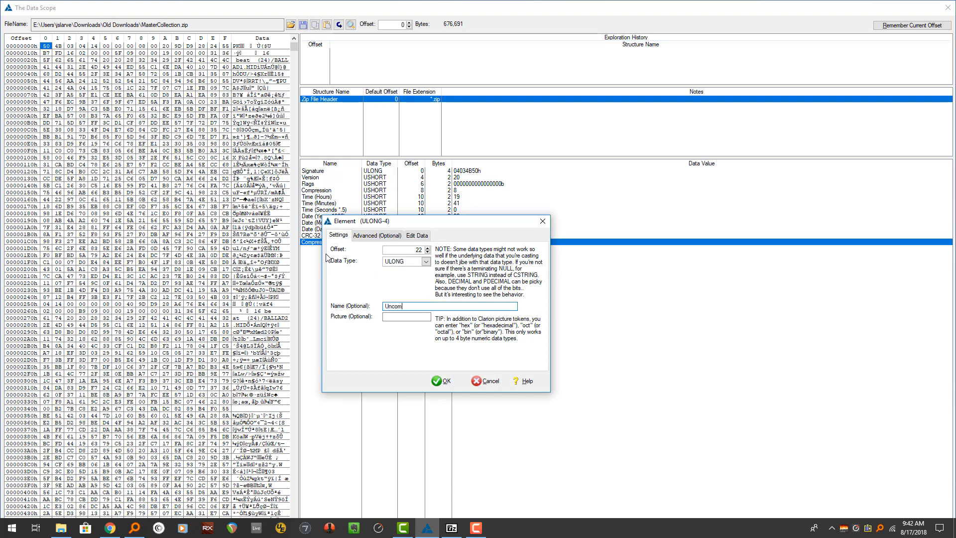
{"action": "type", "text": "pressed Size"}
{"action": "key", "text": "Return"}
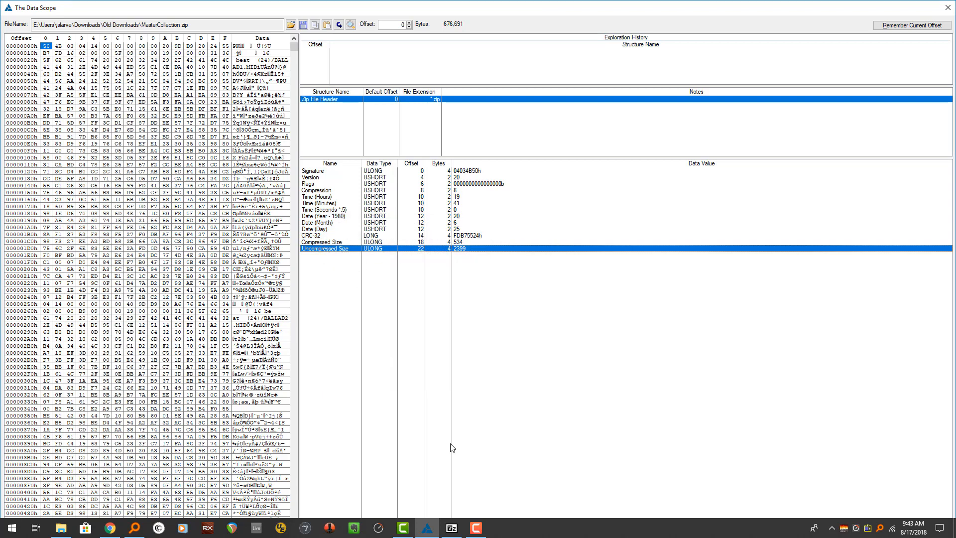
Step: Check the file name length field on the PKZip page in Chrome and add a USHORT element named Filename Length at offset 26
{"action": "left_click", "coordinate": [110, 528]}
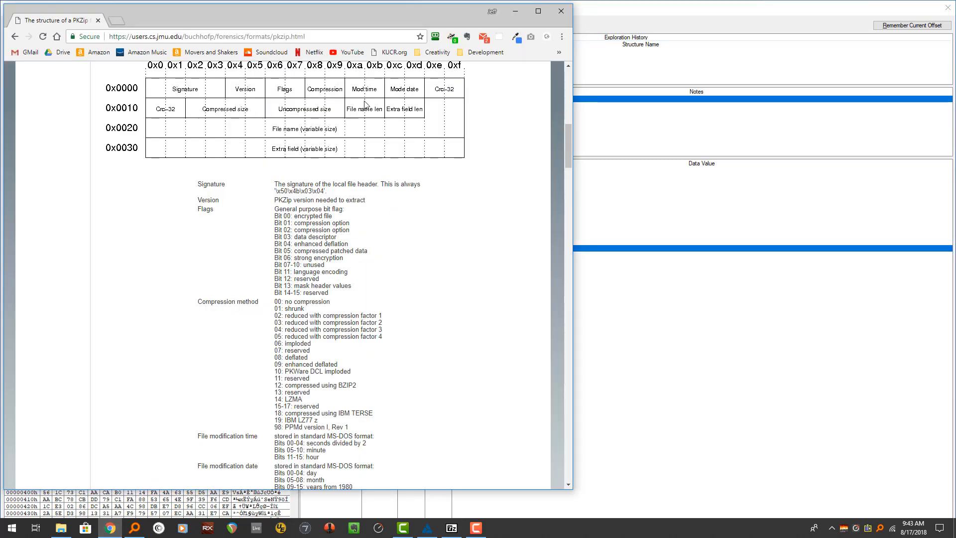
{"action": "mouse_move", "coordinate": [348, 115]}
{"action": "left_mouse_down"}
{"action": "mouse_move", "coordinate": [369, 109]}
{"action": "mouse_move", "coordinate": [342, 110]}
{"action": "left_mouse_up"}
{"action": "left_click", "coordinate": [639, 281]}
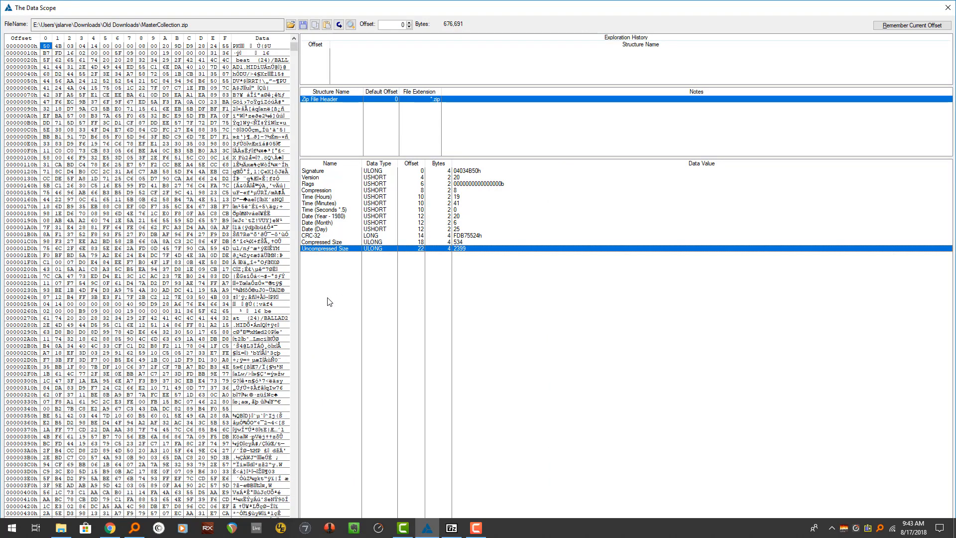
{"action": "key", "text": "Insert"}
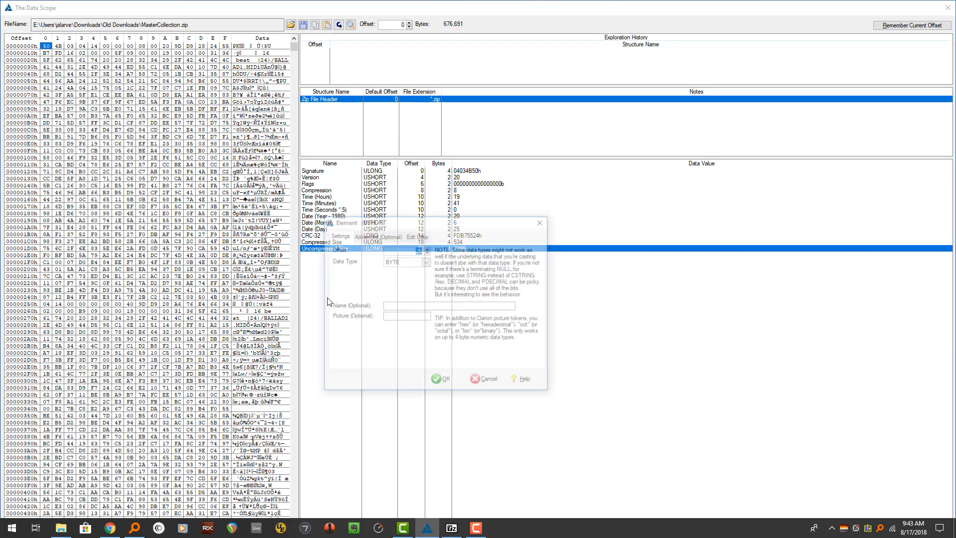
{"action": "key", "text": "Tab"}
{"action": "key", "text": "Down"}
{"action": "key", "text": "Down"}
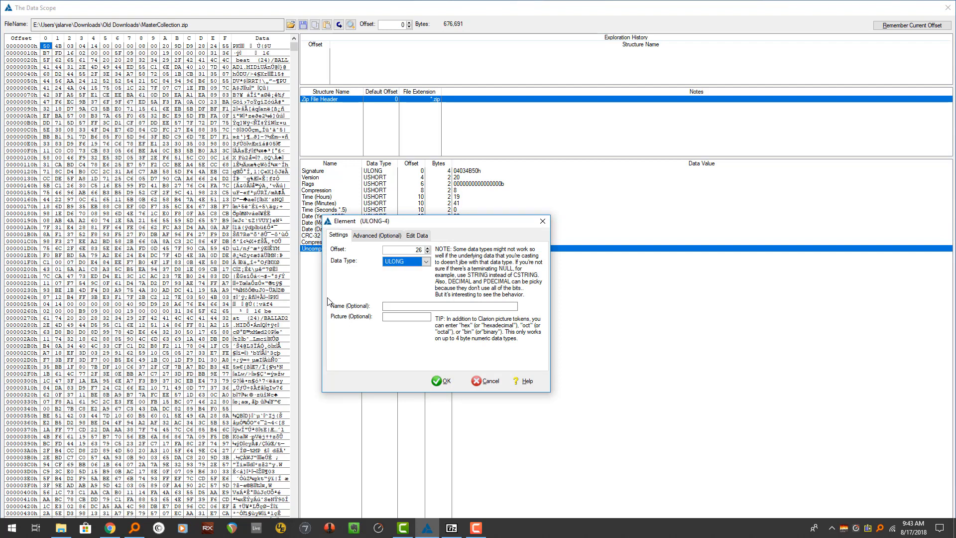
{"action": "key", "text": "Tab"}
{"action": "type", "text": "Fil"}
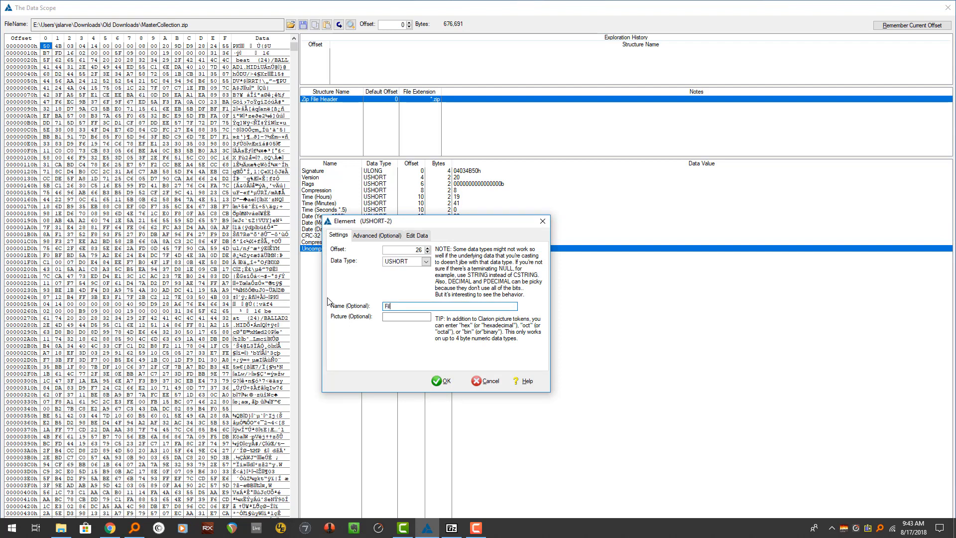
{"action": "type", "text": "ename Lenght"}
{"action": "key", "text": "Return"}
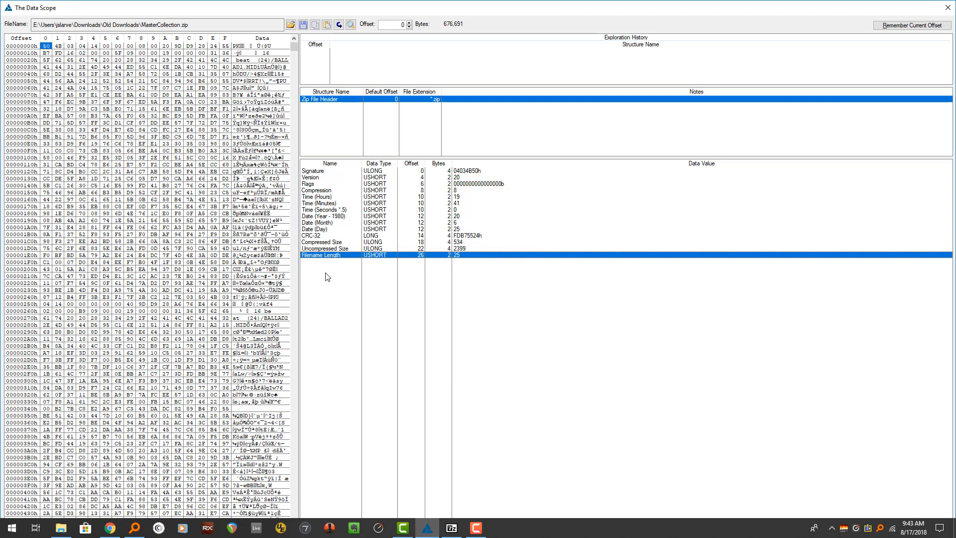
Step: Add a USHORT element named Special Data Length at offset 28 after the Filename Length element
{"action": "key", "text": "Insert"}
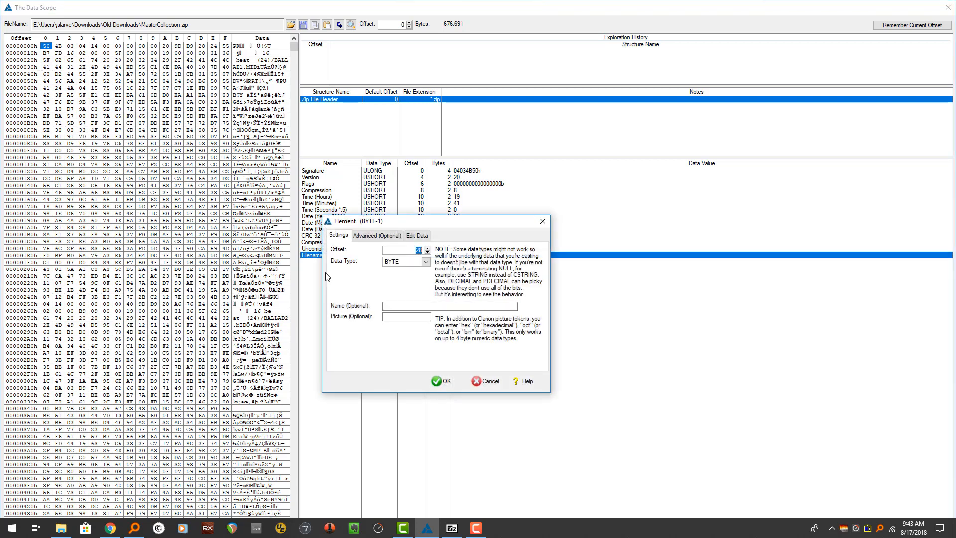
{"action": "key", "text": "Tab"}
{"action": "key", "text": "Down"}
{"action": "key", "text": "Down"}
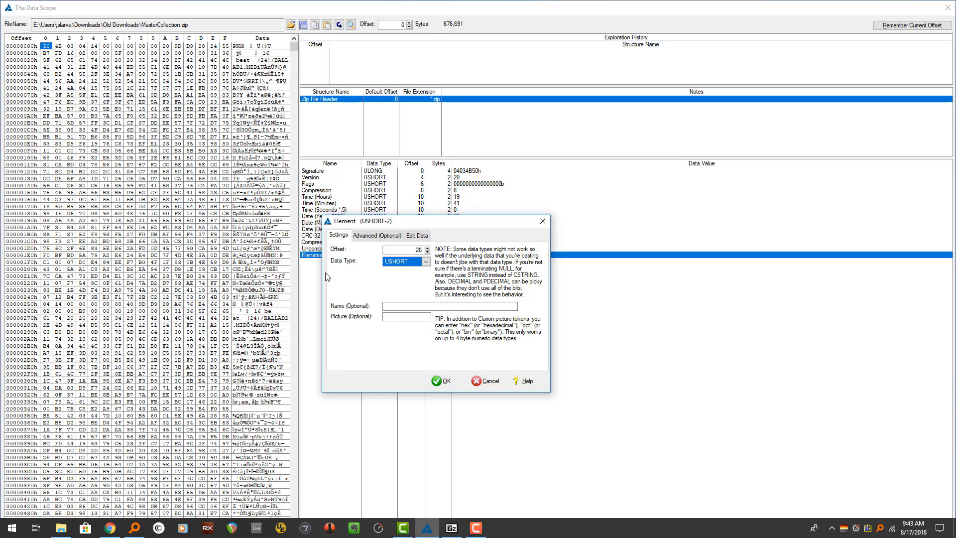
{"action": "key", "text": "Tab"}
{"action": "type", "text": "Speci"}
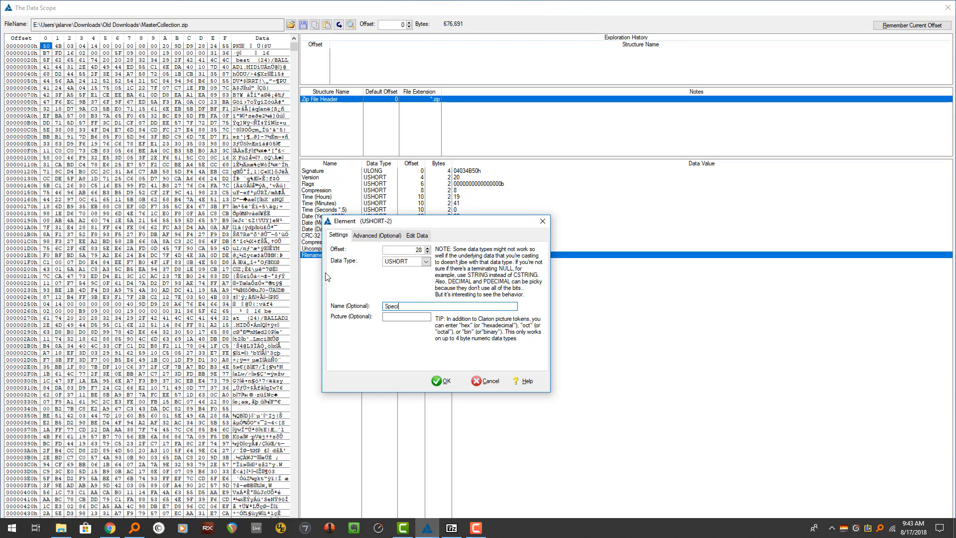
{"action": "type", "text": "al Data Length"}
{"action": "key", "text": "Return"}
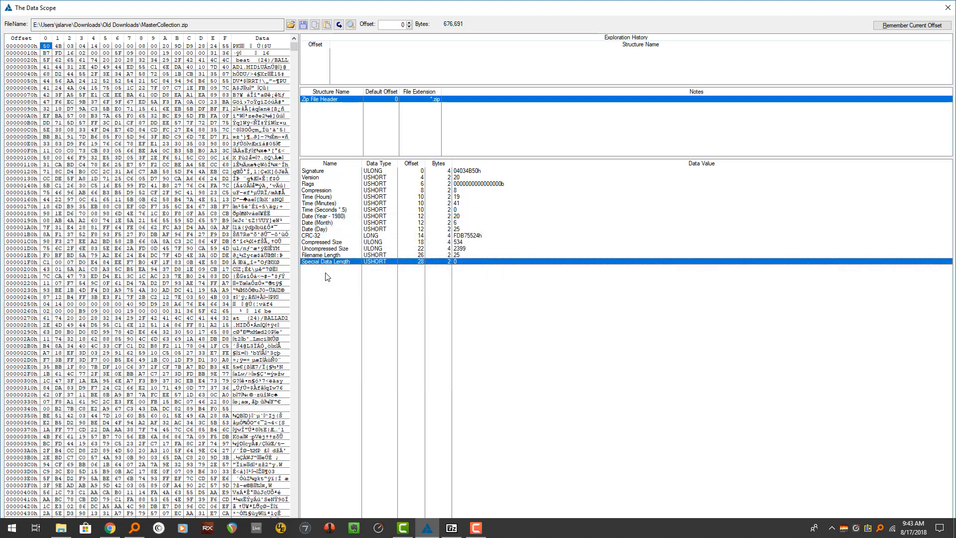
Step: Add a STRING element named Filename with length 25 at offset 30 after the Special Data Length element
{"action": "key", "text": "Insert"}
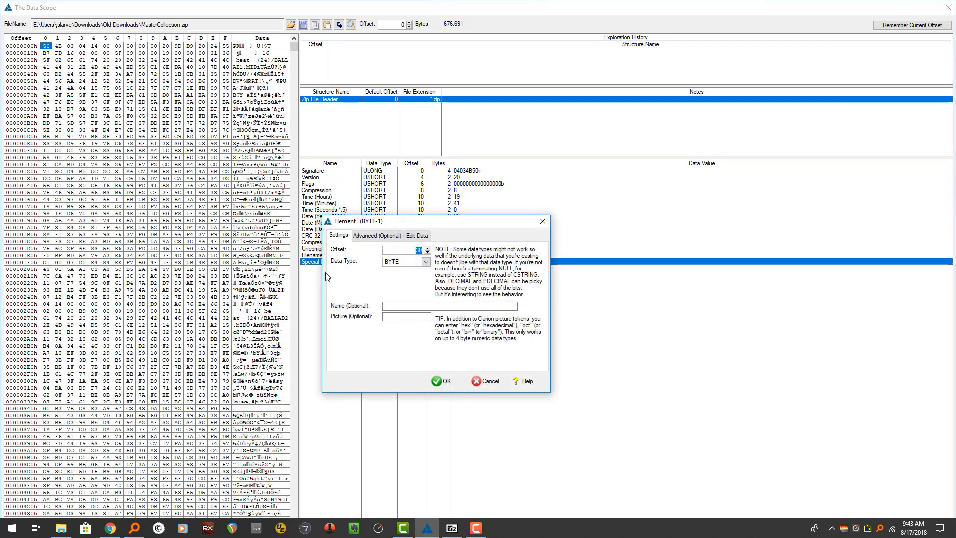
{"action": "key", "text": "Tab"}
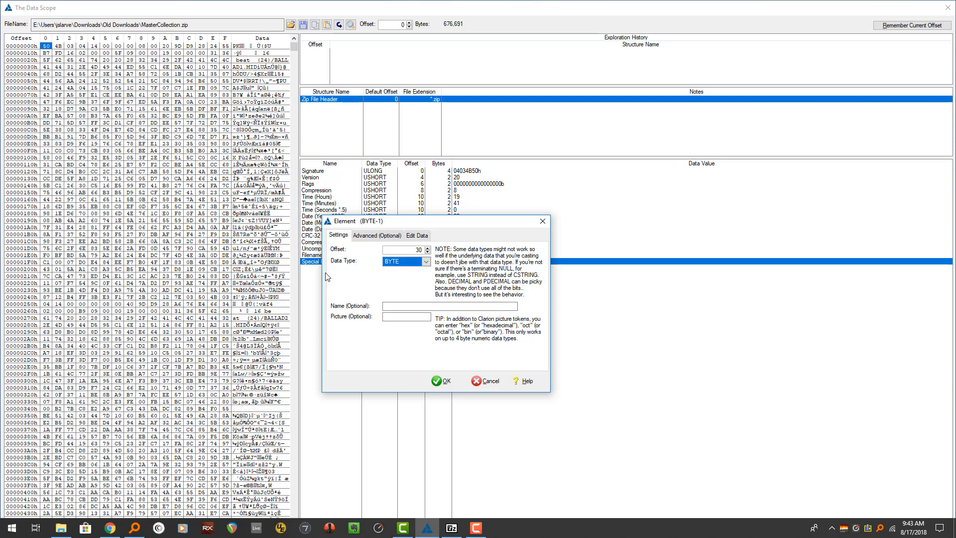
{"action": "key", "text": "s"}
{"action": "key", "text": "s"}
{"action": "key", "text": "s"}
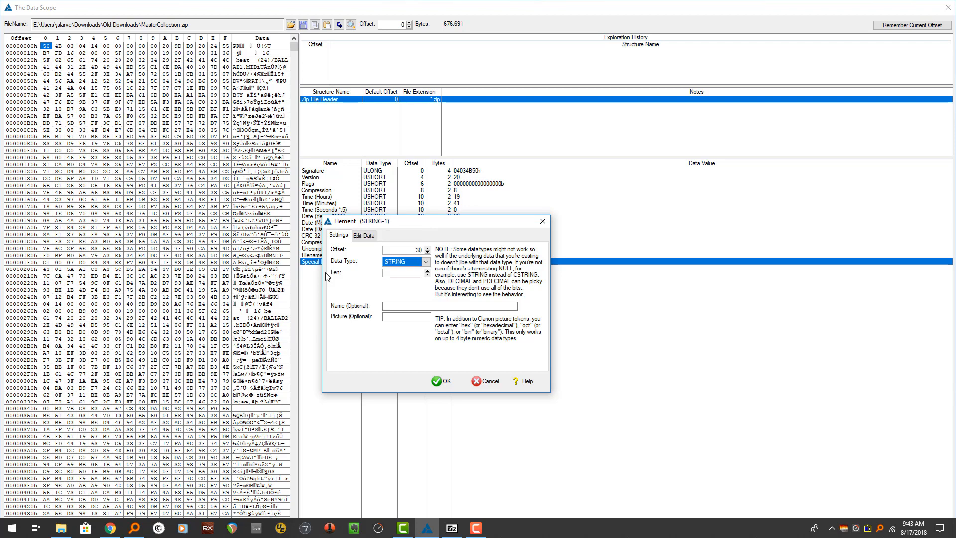
{"action": "key", "text": "Tab"}
{"action": "left_click_drag", "start_coordinate": [376, 223], "coordinate": [399, 297]}
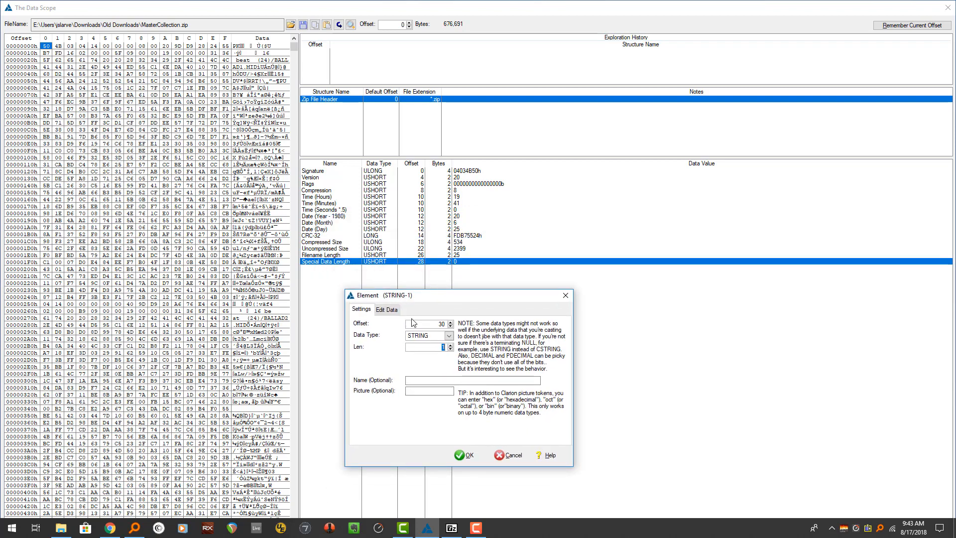
{"action": "type", "text": "25"}
{"action": "left_click", "coordinate": [425, 380]}
{"action": "type", "text": "F"}
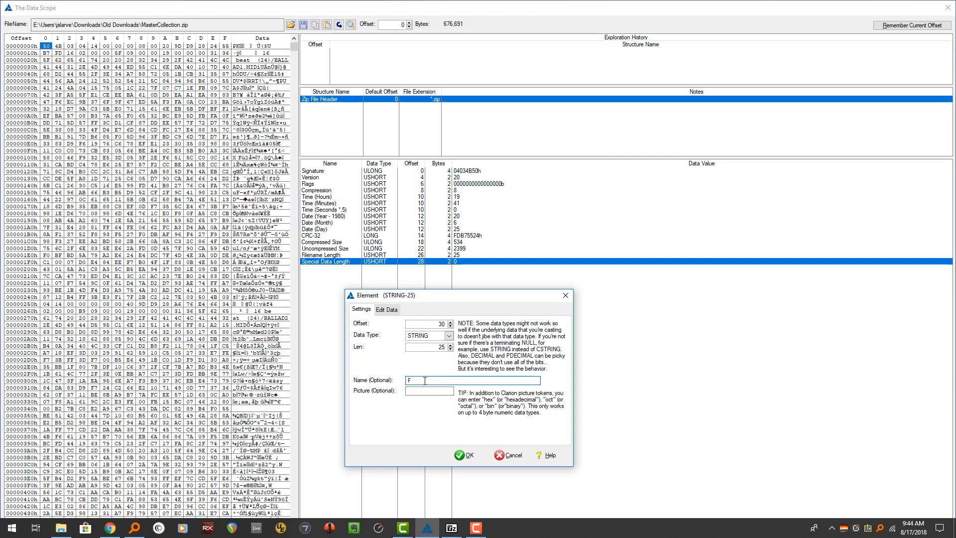
{"action": "type", "text": "ilename"}
{"action": "key", "text": "Return"}
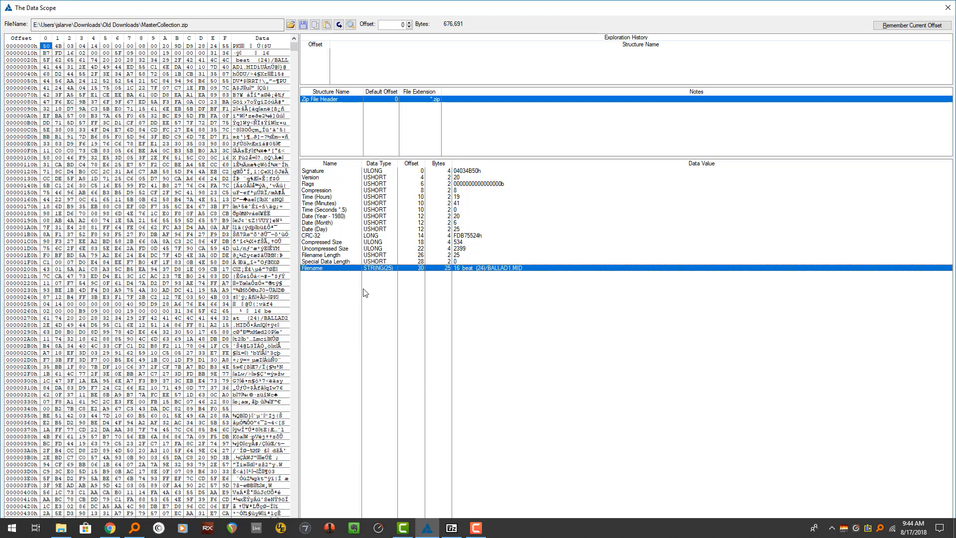
Step: Inspect the editable data of the Filename element and close it without saving
{"action": "double_click", "coordinate": [463, 268]}
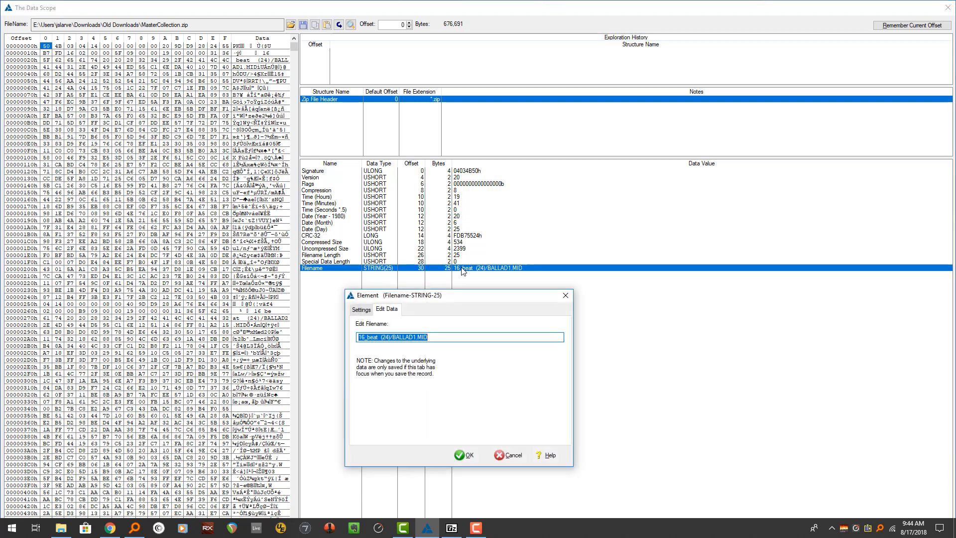
{"action": "left_click", "coordinate": [453, 337]}
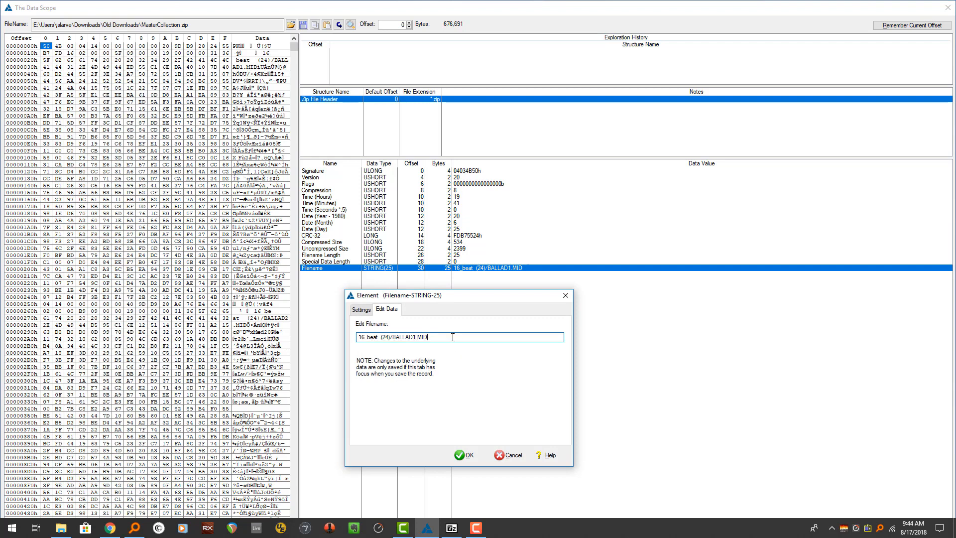
{"action": "left_click", "coordinate": [514, 455]}
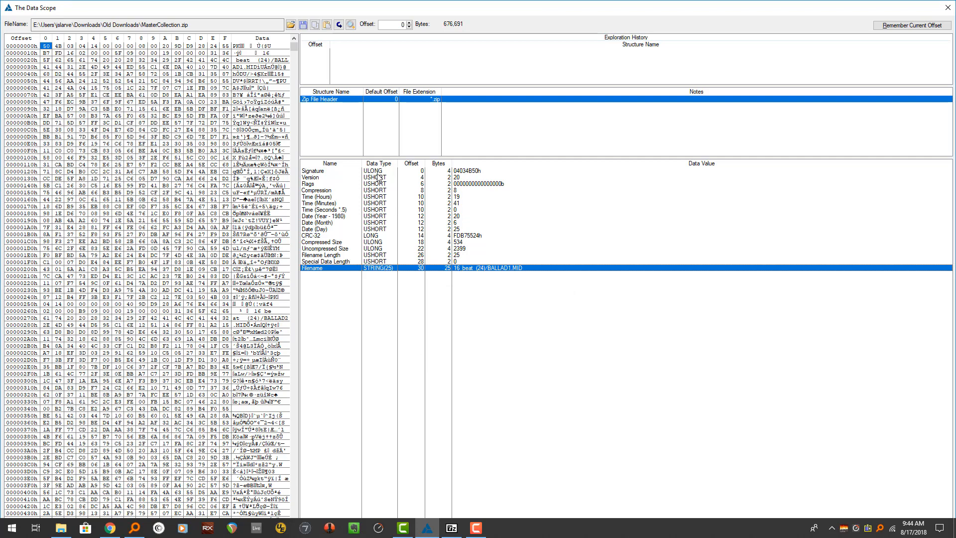
Step: Find the next occurrence of the Signature element's value, minus its offset within the current structure
{"action": "left_click", "coordinate": [309, 172]}
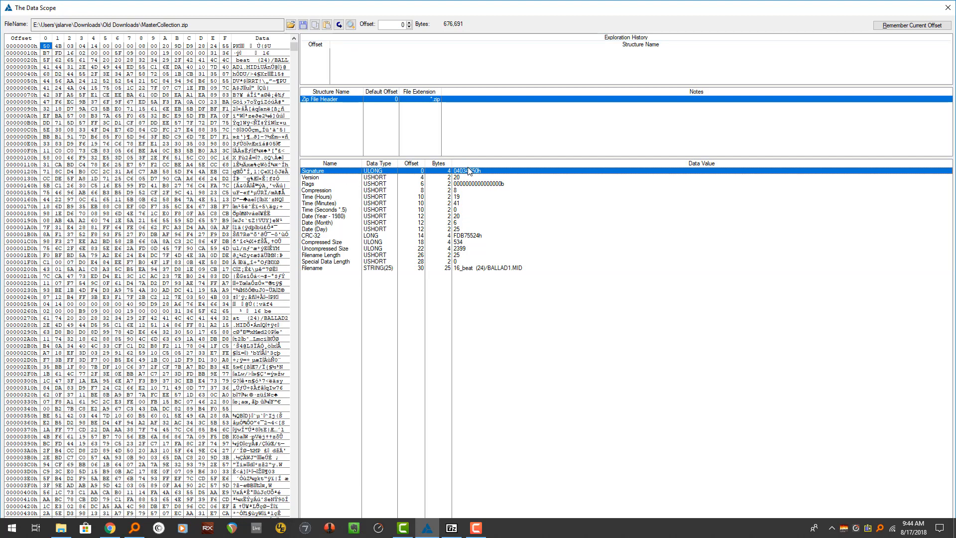
{"action": "left_click", "coordinate": [234, 47]}
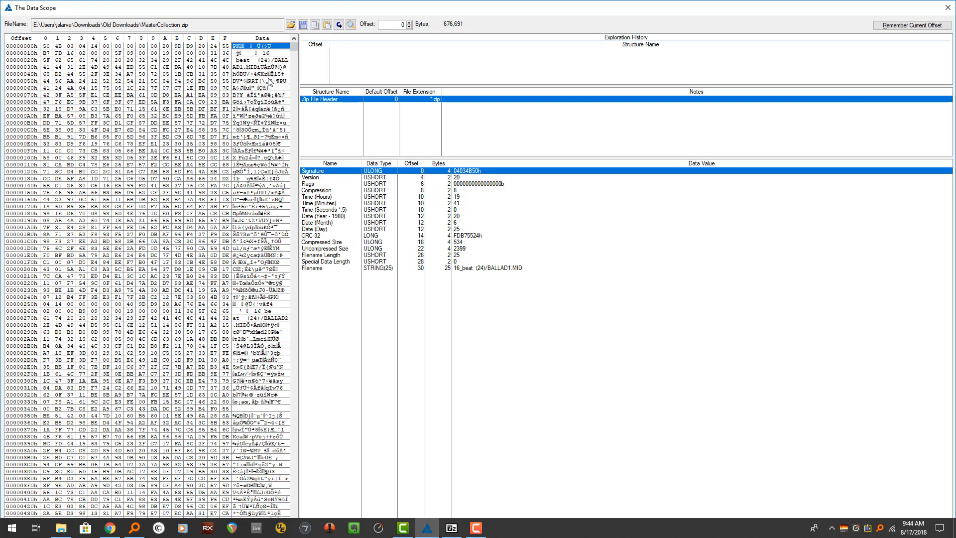
{"action": "right_click", "coordinate": [457, 173]}
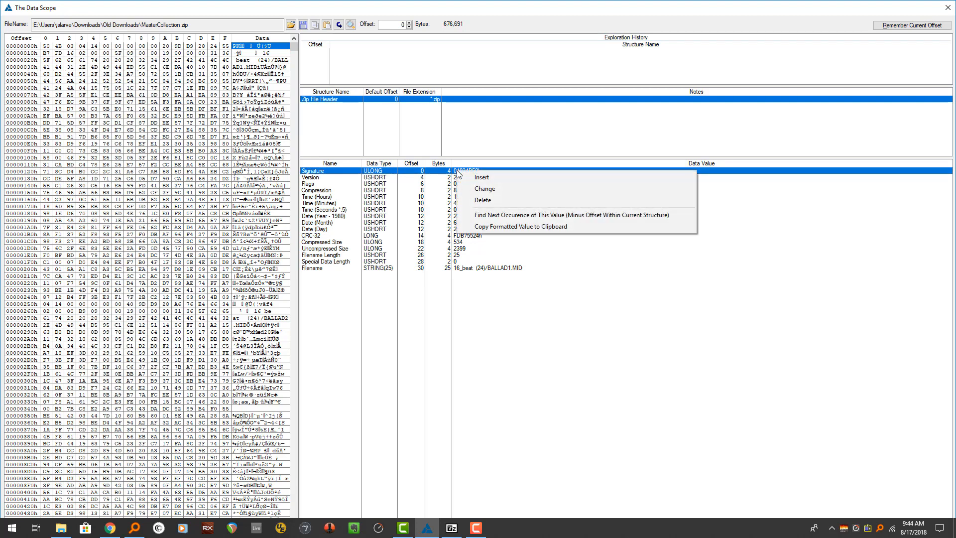
{"action": "left_click", "coordinate": [478, 215]}
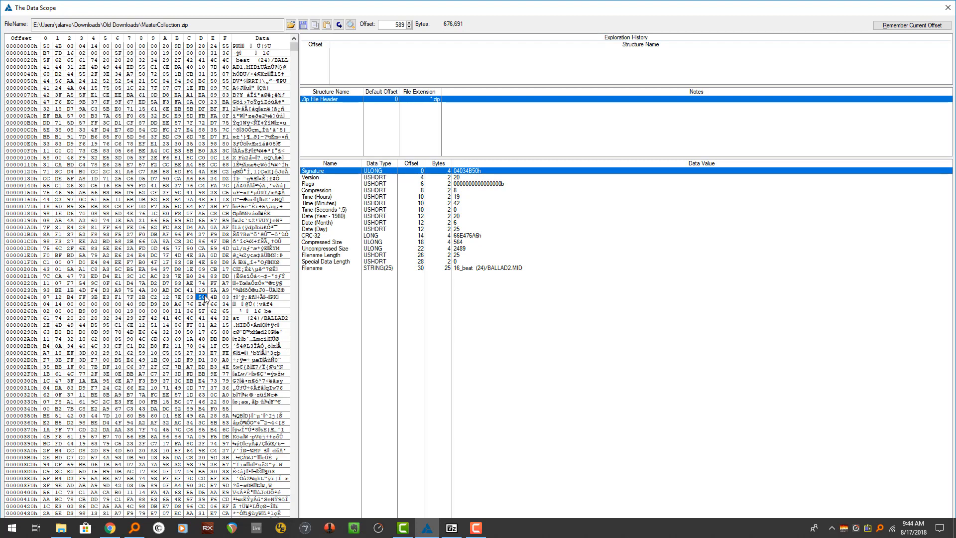
Step: Return to the file's first byte and find the next two occurrences of the Signature value
{"action": "left_click", "coordinate": [46, 46]}
{"action": "right_click", "coordinate": [478, 172]}
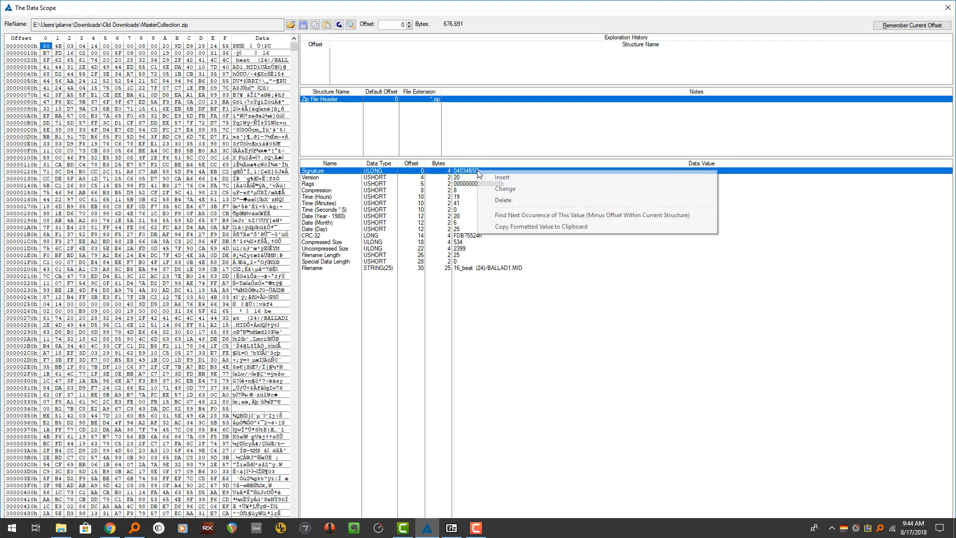
{"action": "left_click", "coordinate": [491, 214]}
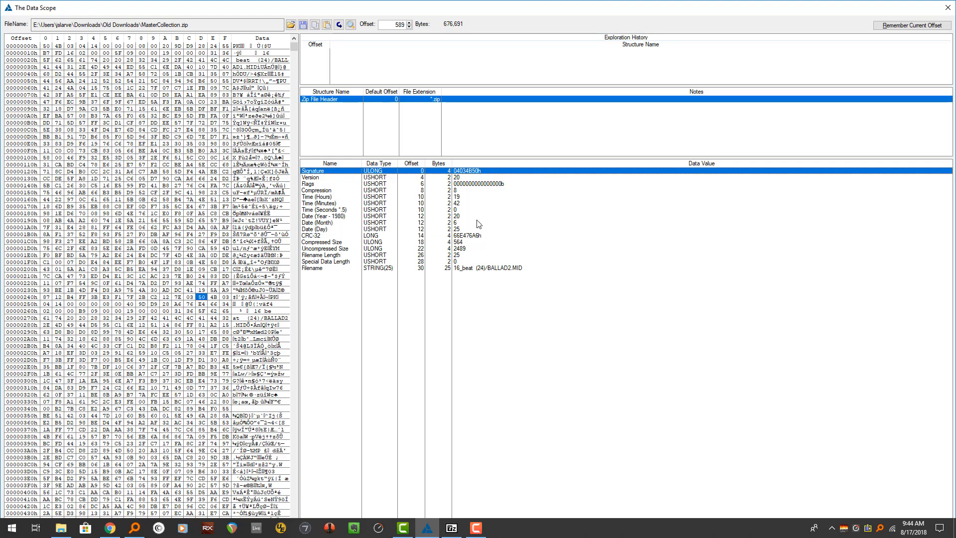
{"action": "right_click", "coordinate": [469, 172]}
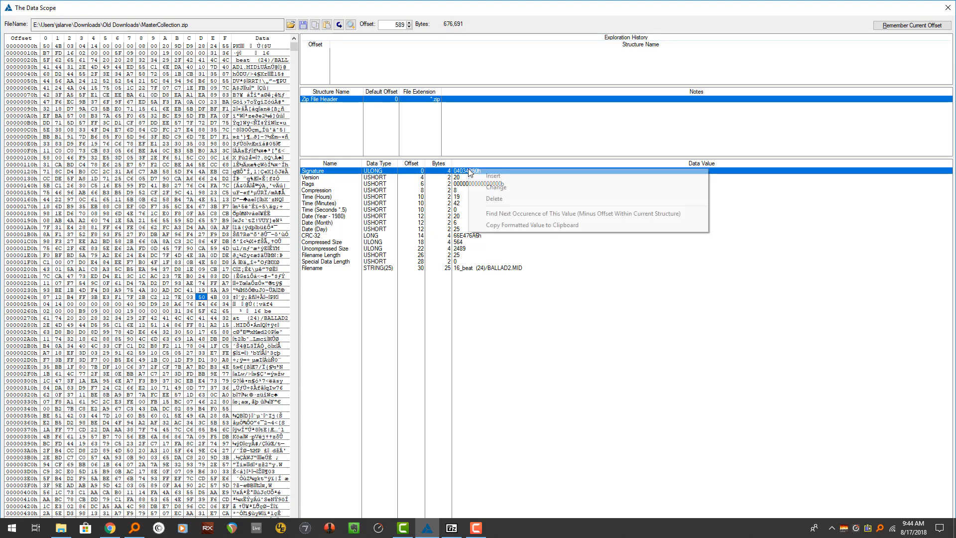
{"action": "left_click", "coordinate": [488, 214]}
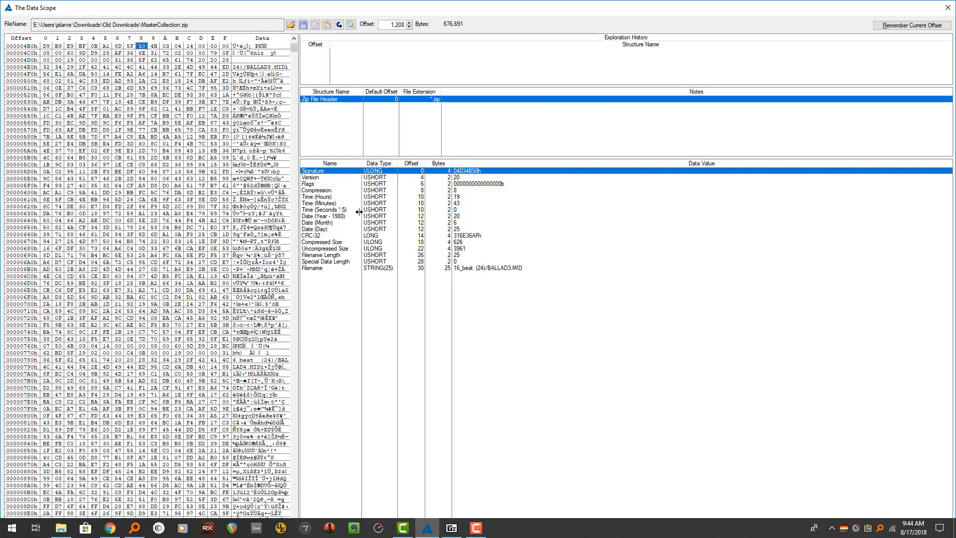
{"action": "left_click", "coordinate": [309, 178]}
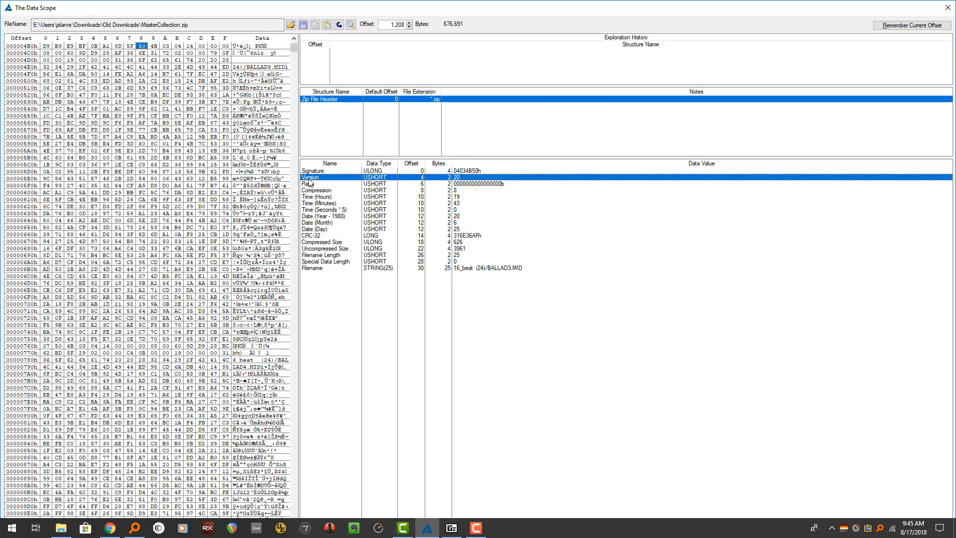
{"action": "key", "text": "Up"}
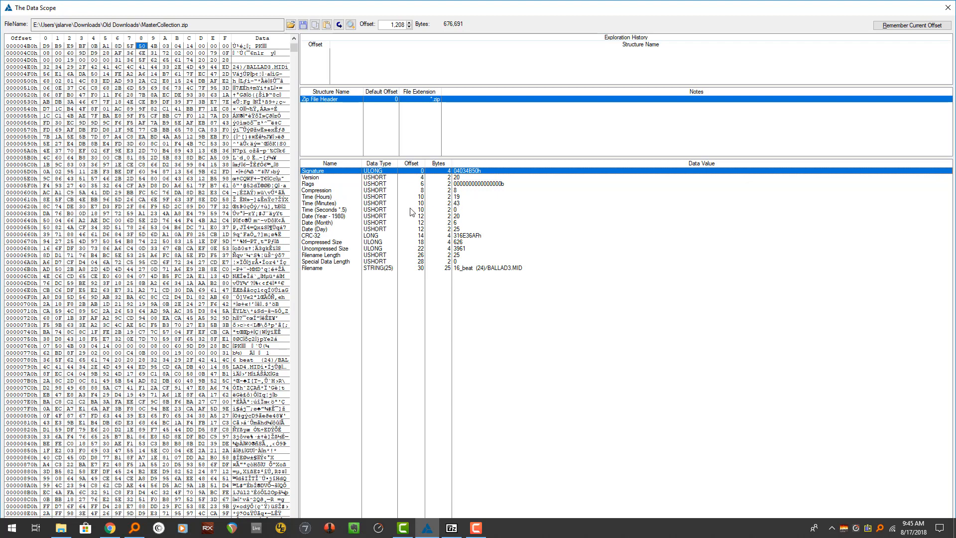
Step: Try to set the Time (Hours) data of the BALLAD3.MID header to 32
{"action": "left_click", "coordinate": [324, 198]}
{"action": "double_click", "coordinate": [324, 203]}
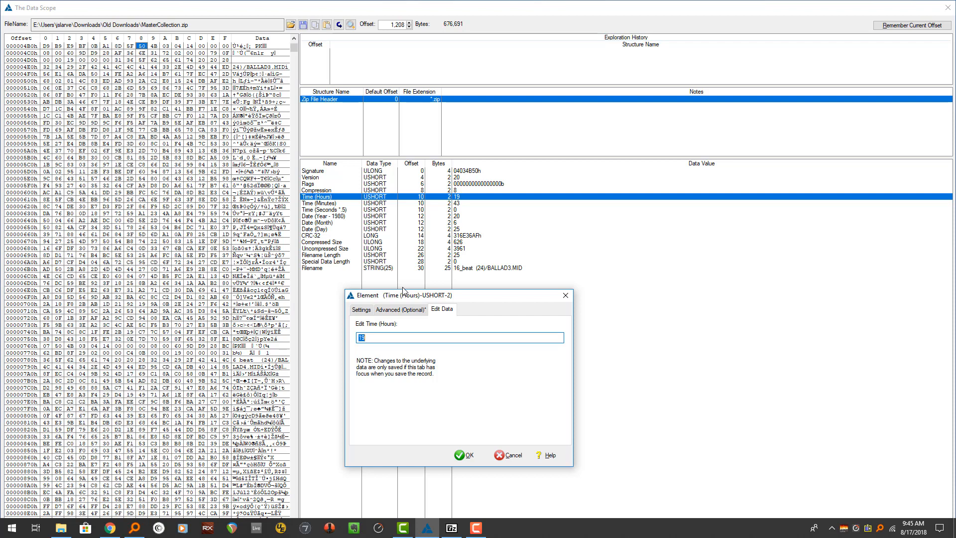
{"action": "type", "text": "32"}
{"action": "key", "text": "Return"}
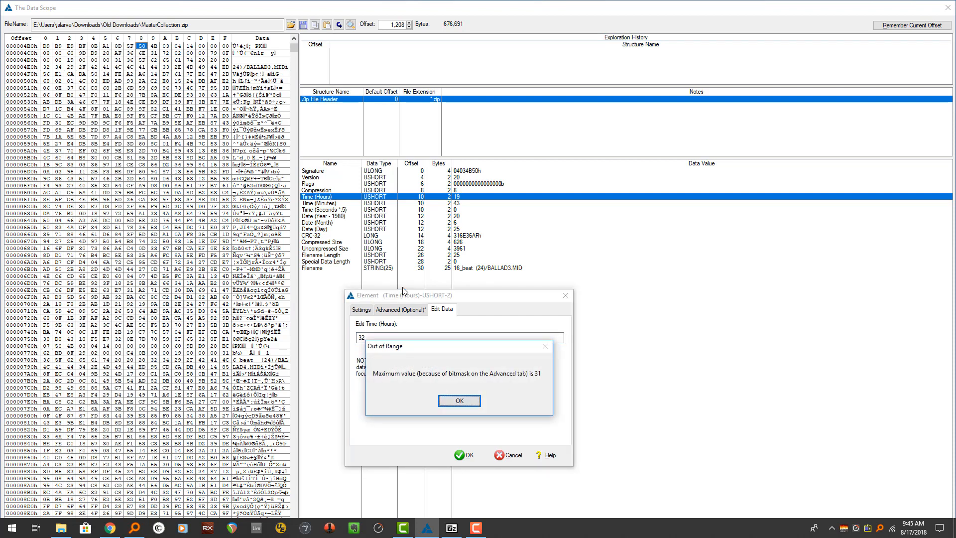
{"action": "key", "text": "Return"}
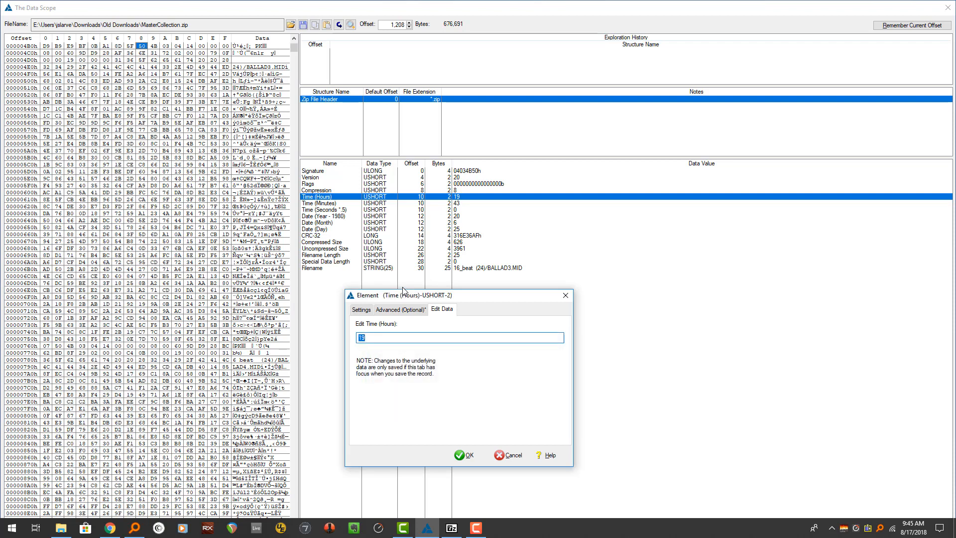
Step: Set the Time (Hours) data of the BALLAD3.MID header to 30
{"action": "type", "text": "2"}
{"action": "type", "text": "30"}
{"action": "key", "text": "Return"}
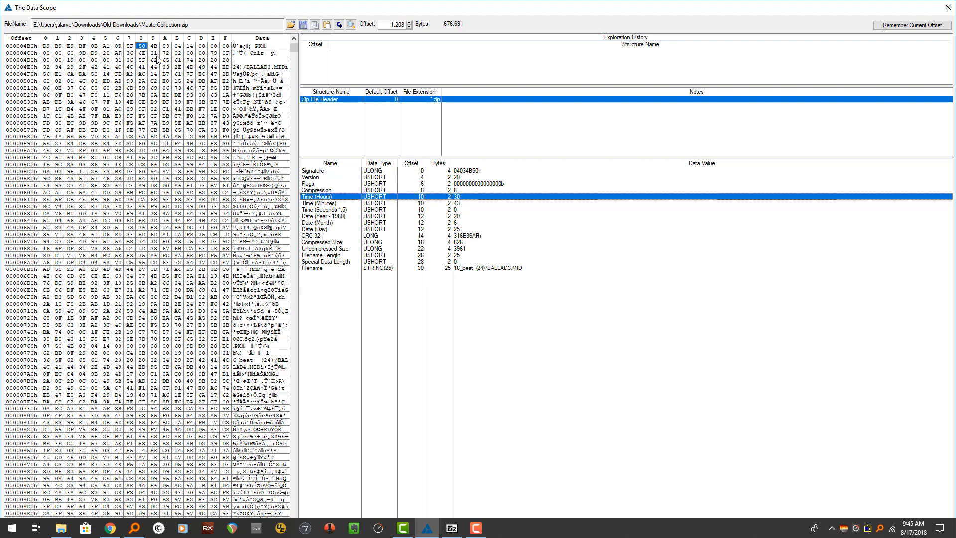
Step: Go back to the start of the file and search for hex 504b0304, adding matches to the exploration history
{"action": "left_click", "coordinate": [45, 46]}
{"action": "scroll", "coordinate": [45, 46], "scroll_direction": "up", "scroll_amount": 13}
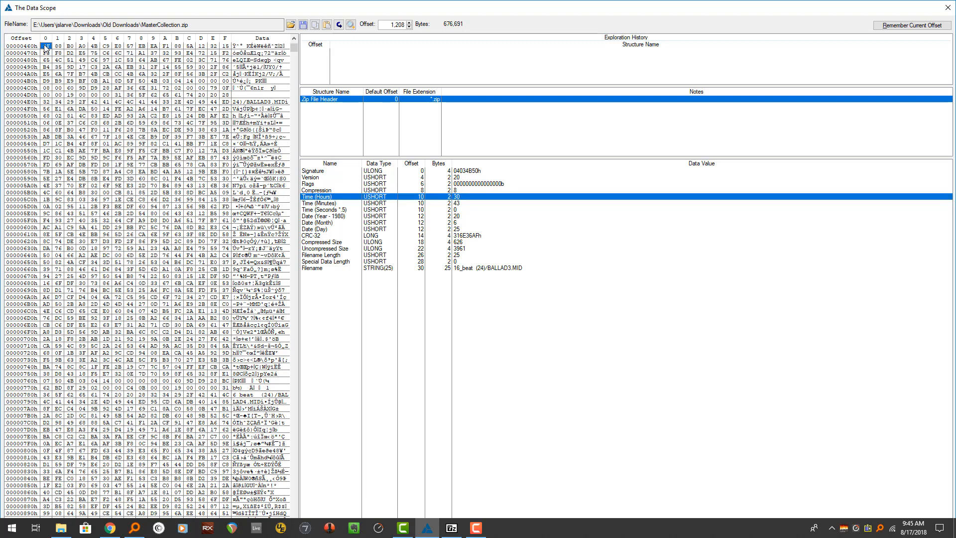
{"action": "scroll", "coordinate": [45, 46], "scroll_direction": "up", "scroll_amount": 12}
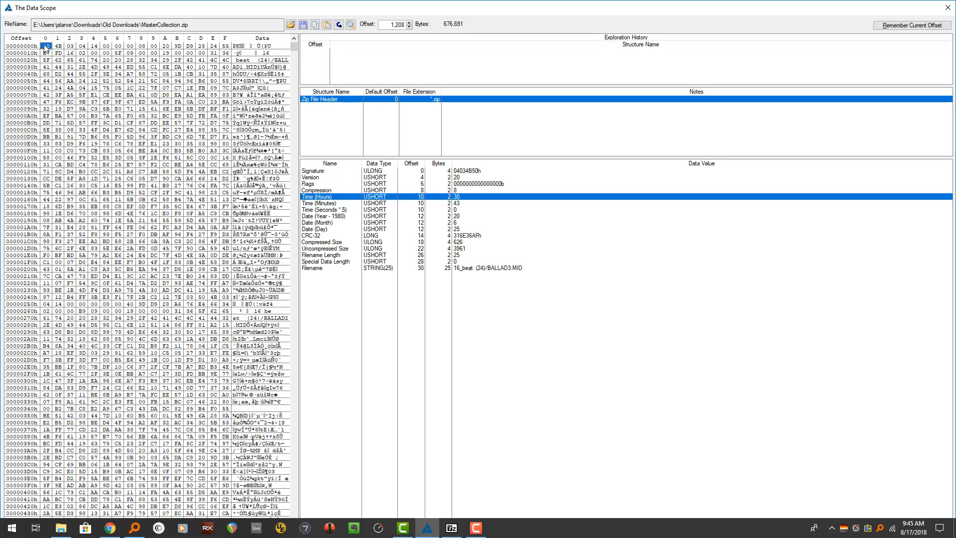
{"action": "key", "text": "ctrl+f"}
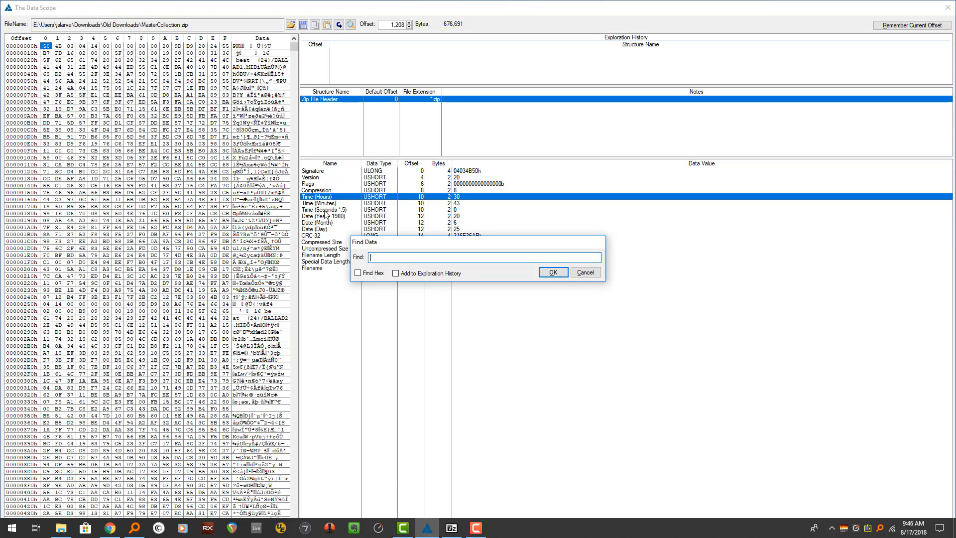
{"action": "left_click", "coordinate": [374, 276]}
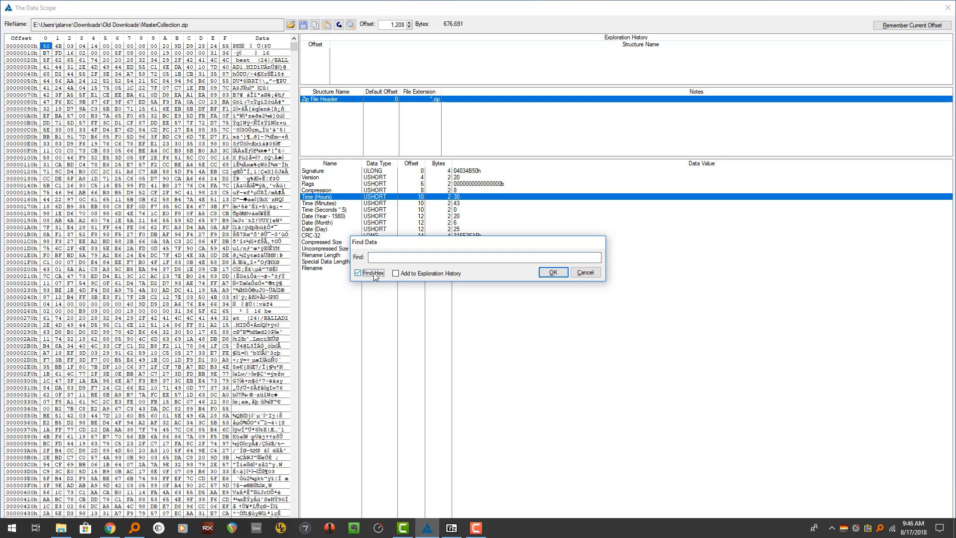
{"action": "left_click", "coordinate": [407, 277]}
{"action": "left_click", "coordinate": [425, 256]}
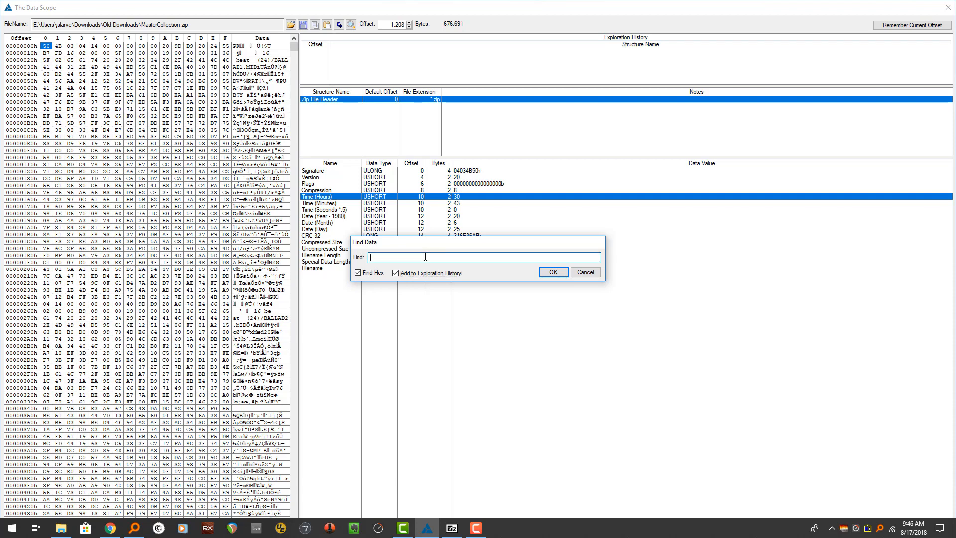
{"action": "type", "text": "504b0304"}
{"action": "left_click", "coordinate": [550, 273]}
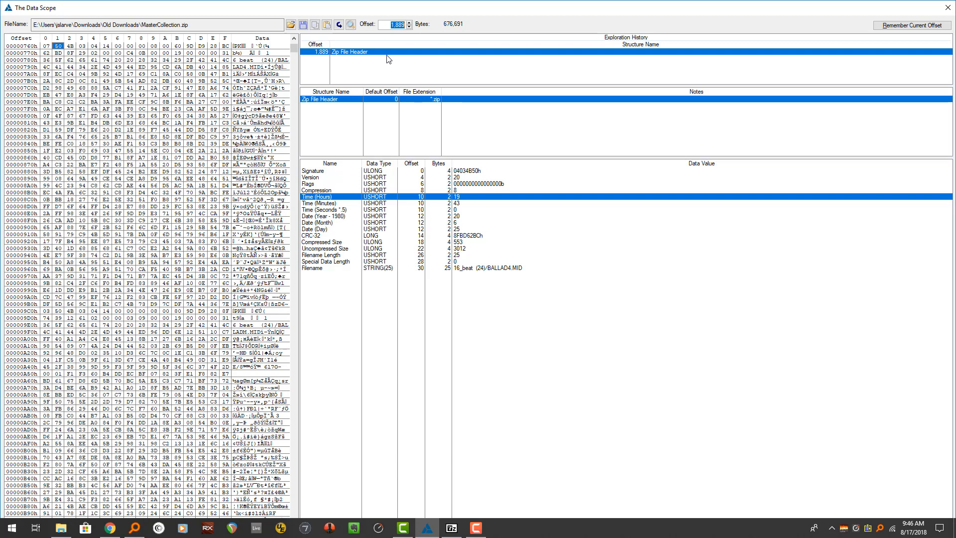
Step: Repeat the hex 504b0304 search to record successive Zip File Header occurrences in the exploration history, up to the classics (21)/BOLERO.MID header
{"action": "left_click", "coordinate": [434, 52]}
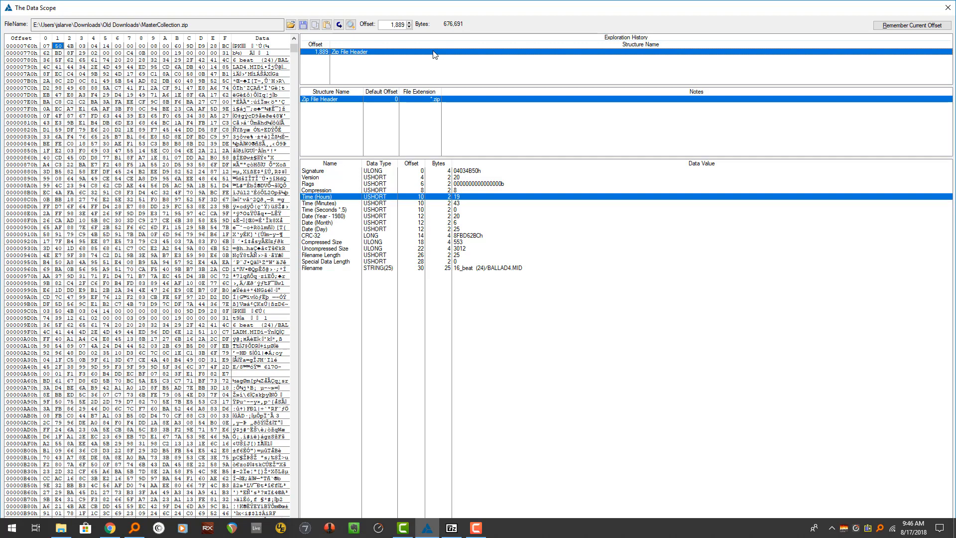
{"action": "key", "text": "F3"}
{"action": "key", "text": "F3"}
{"action": "key", "text": "F3"}
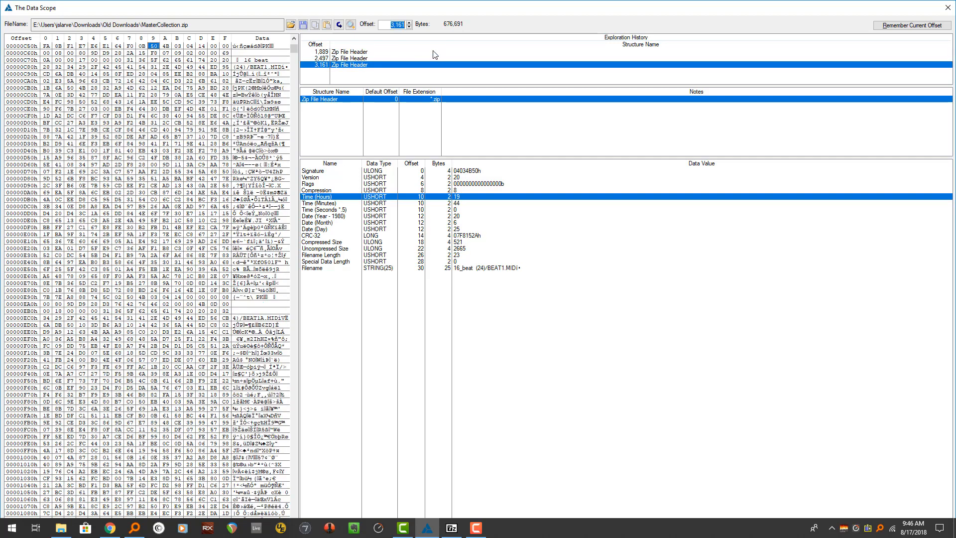
{"action": "key", "text": "F3"}
{"action": "key", "text": "F3"}
{"action": "key", "text": "F3"}
{"action": "key", "text": "F3"}
{"action": "key", "text": "F3"}
{"action": "key", "text": "F3"}
{"action": "key", "text": "F3"}
{"action": "key", "text": "F3"}
{"action": "key", "text": "F3"}
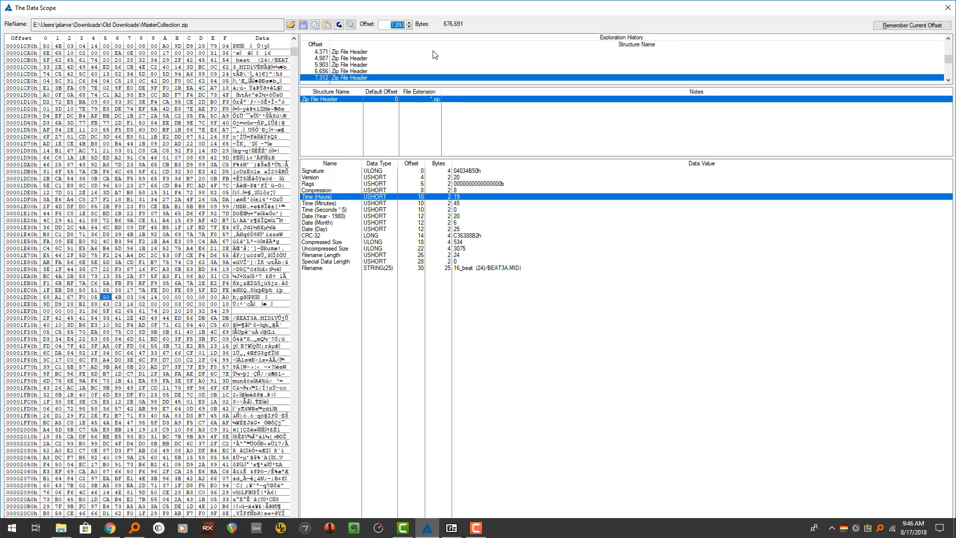
{"action": "key", "text": "F3"}
{"action": "key", "text": "F3"}
{"action": "key", "text": "F3"}
{"action": "key", "text": "F3"}
{"action": "key", "text": "F3"}
{"action": "key", "text": "F3"}
{"action": "key", "text": "F3"}
{"action": "key", "text": "F3"}
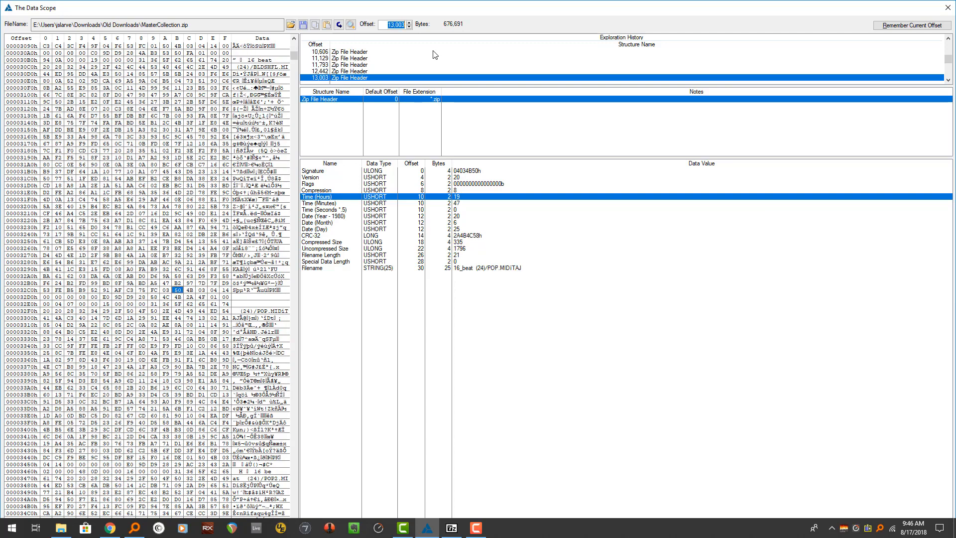
{"action": "key", "text": "F3"}
{"action": "key", "text": "F3"}
{"action": "key", "text": "F3"}
{"action": "key", "text": "F3"}
{"action": "key", "text": "F3"}
{"action": "key", "text": "F3"}
{"action": "key", "text": "F3"}
{"action": "key", "text": "F3"}
{"action": "key", "text": "F3"}
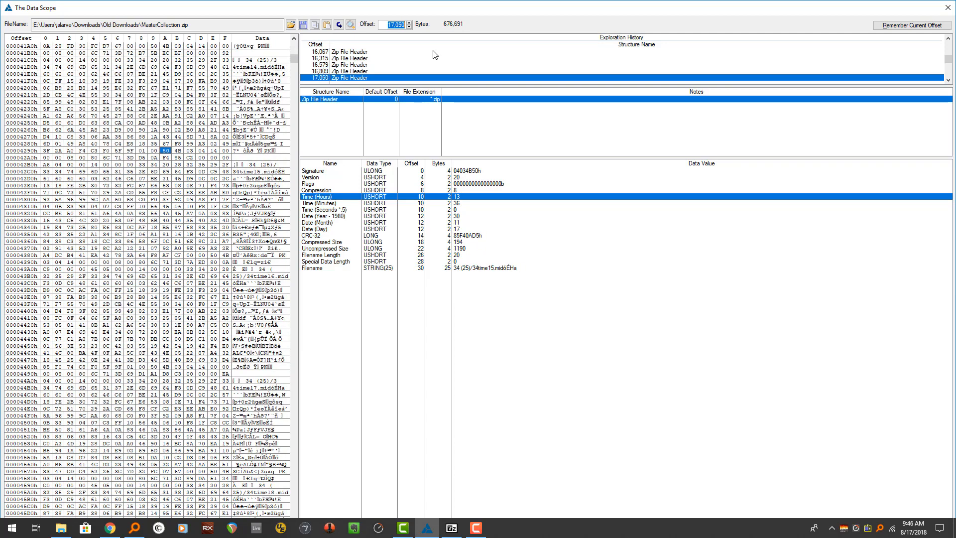
{"action": "key", "text": "F3"}
{"action": "key", "text": "F3"}
{"action": "key", "text": "F3"}
{"action": "key", "text": "F3"}
{"action": "key", "text": "F3"}
{"action": "key", "text": "F3"}
{"action": "key", "text": "F3"}
{"action": "key", "text": "F3"}
{"action": "key", "text": "F3"}
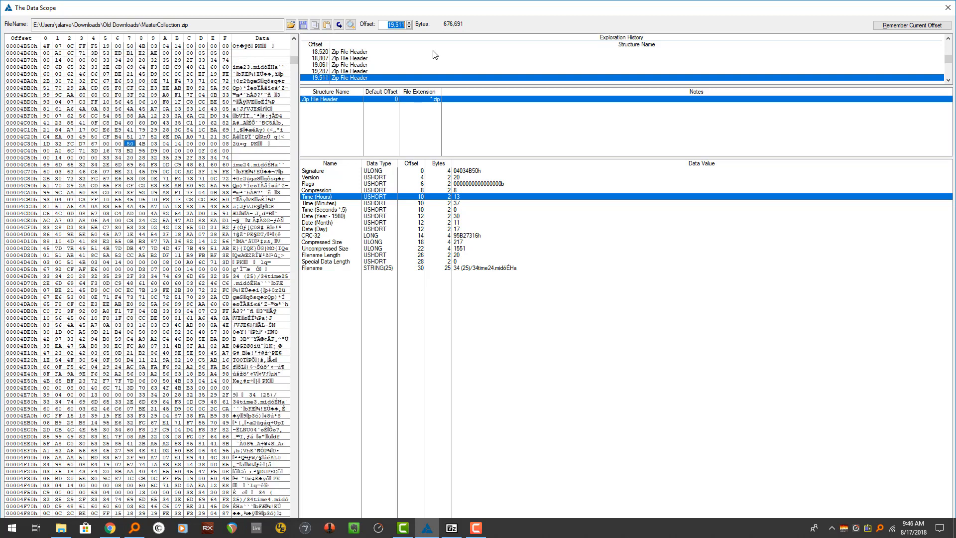
{"action": "key", "text": "F3"}
{"action": "key", "text": "F3"}
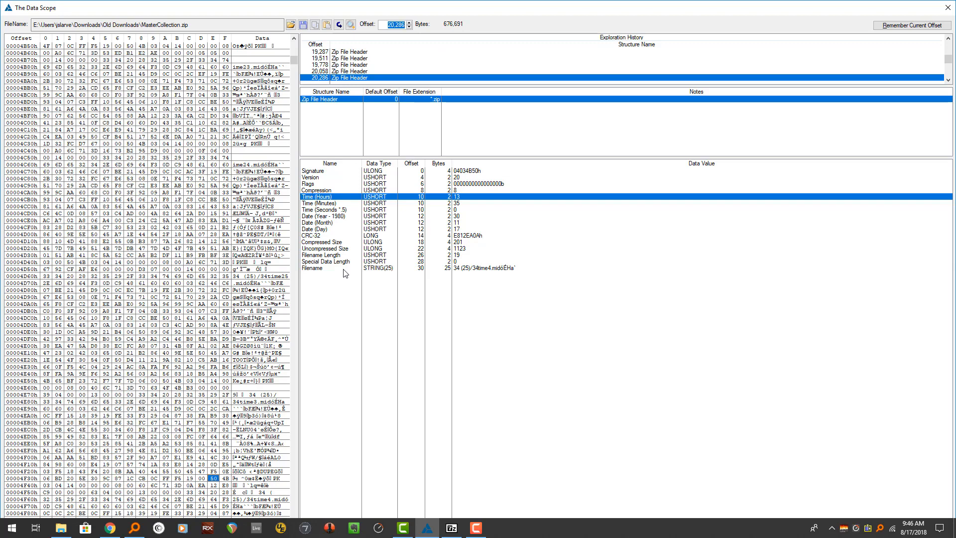
{"action": "key", "text": "F3"}
{"action": "key", "text": "F3"}
{"action": "key", "text": "F3"}
{"action": "key", "text": "F3"}
{"action": "key", "text": "F3"}
{"action": "key", "text": "F3"}
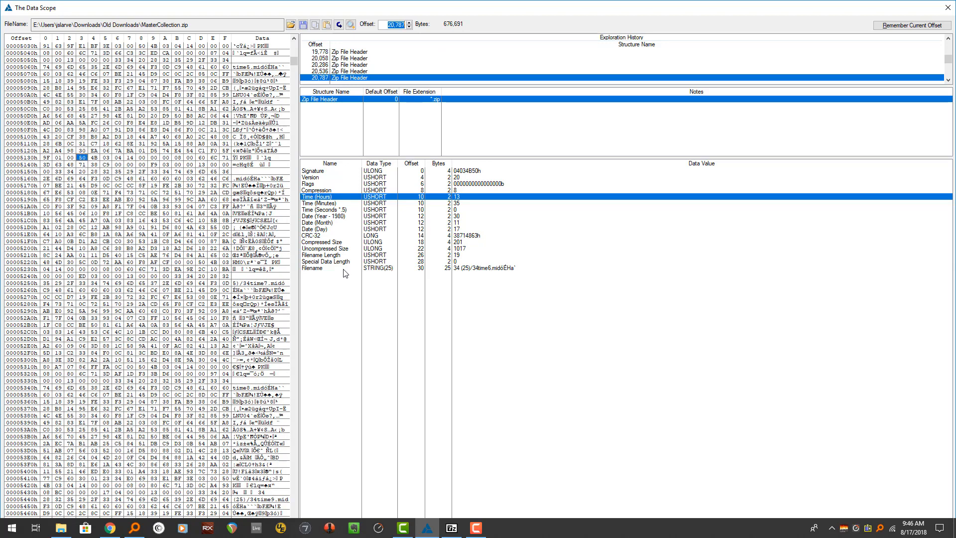
{"action": "key", "text": "F3"}
{"action": "key", "text": "F3"}
{"action": "key", "text": "F3"}
{"action": "key", "text": "F3"}
{"action": "key", "text": "F3"}
{"action": "key", "text": "F3"}
{"action": "key", "text": "F3"}
{"action": "key", "text": "F3"}
{"action": "key", "text": "F3"}
{"action": "key", "text": "F3"}
{"action": "key", "text": "F3"}
{"action": "key", "text": "F3"}
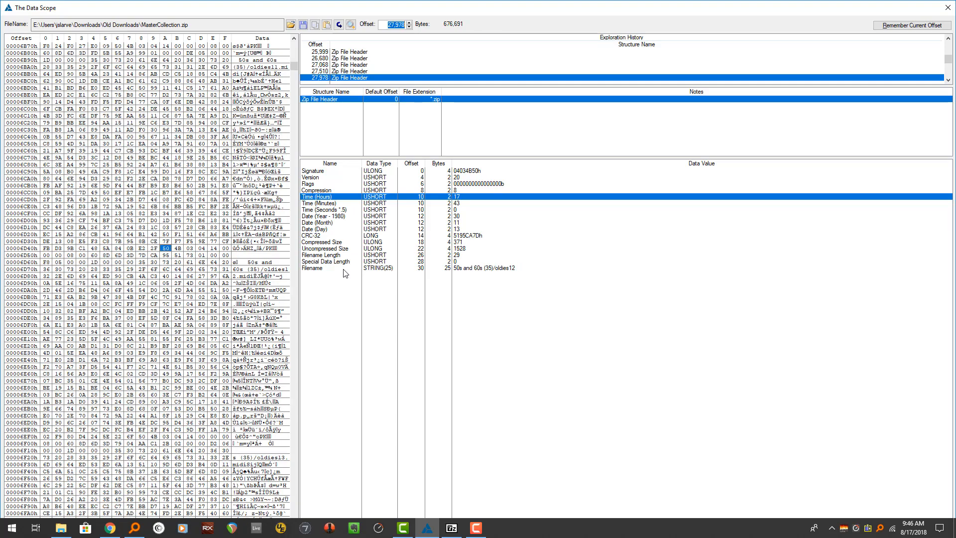
{"action": "key", "text": "F3"}
{"action": "key", "text": "F3"}
{"action": "key", "text": "F3"}
{"action": "key", "text": "F3"}
{"action": "key", "text": "F3"}
{"action": "key", "text": "F3"}
{"action": "key", "text": "F3"}
{"action": "key", "text": "F3"}
{"action": "key", "text": "F3"}
{"action": "key", "text": "F3"}
{"action": "key", "text": "F3"}
{"action": "key", "text": "F3"}
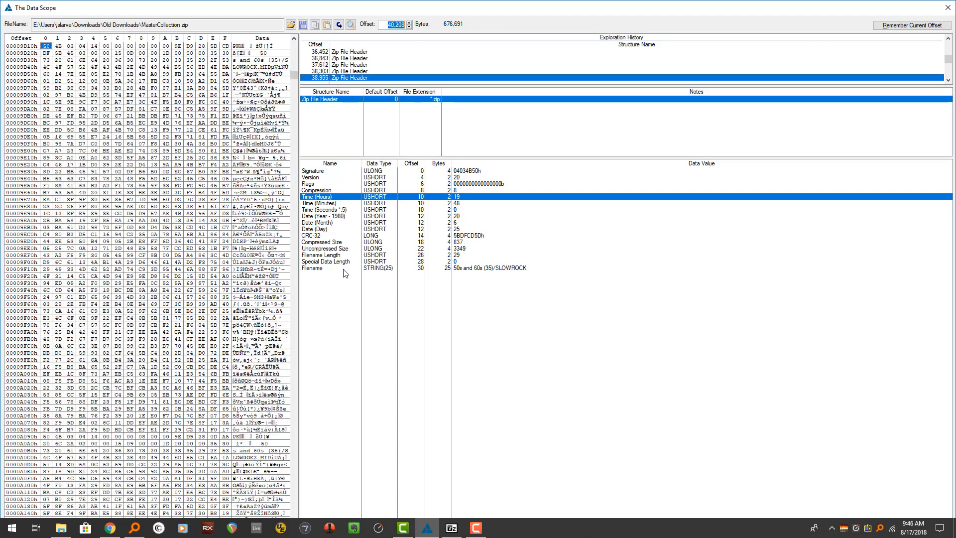
{"action": "key", "text": "F3"}
{"action": "key", "text": "F3"}
{"action": "key", "text": "F3"}
{"action": "key", "text": "F3"}
{"action": "key", "text": "F3"}
{"action": "key", "text": "F3"}
{"action": "key", "text": "F3"}
{"action": "key", "text": "F3"}
{"action": "key", "text": "F3"}
{"action": "key", "text": "F3"}
{"action": "key", "text": "F3"}
{"action": "key", "text": "F3"}
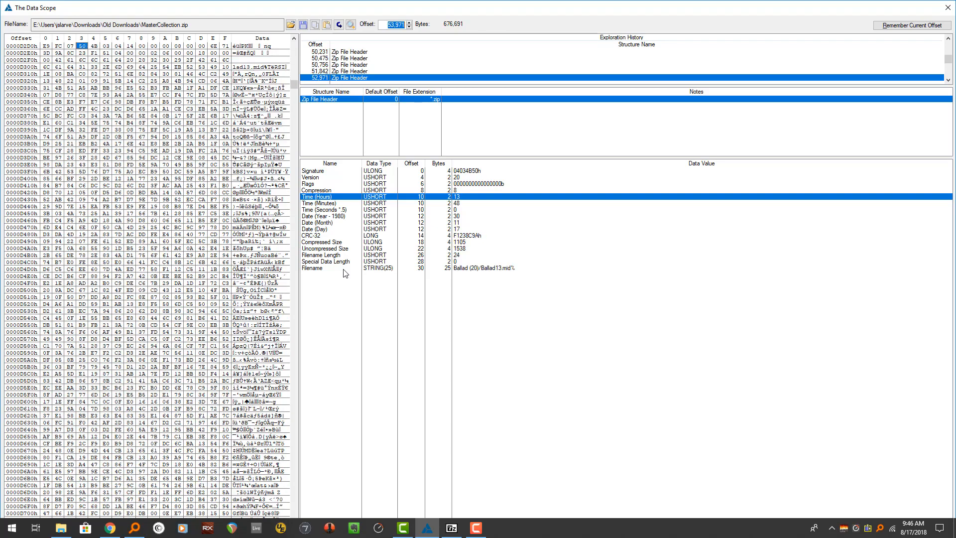
{"action": "key", "text": "F3"}
{"action": "key", "text": "F3"}
{"action": "key", "text": "F3"}
{"action": "key", "text": "F3"}
{"action": "key", "text": "F3"}
{"action": "key", "text": "F3"}
{"action": "key", "text": "F3"}
{"action": "key", "text": "F3"}
{"action": "key", "text": "F3"}
{"action": "key", "text": "F3"}
{"action": "key", "text": "F3"}
{"action": "key", "text": "F3"}
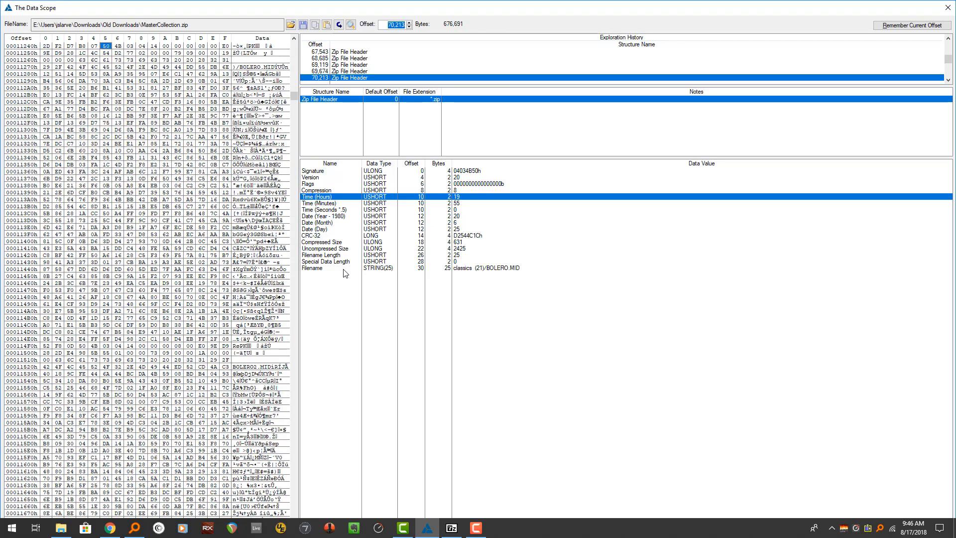
Step: Go back through the recorded Zip File Header entries in the exploration history, examining the decoded fields of each header
{"action": "key", "text": "Up"}
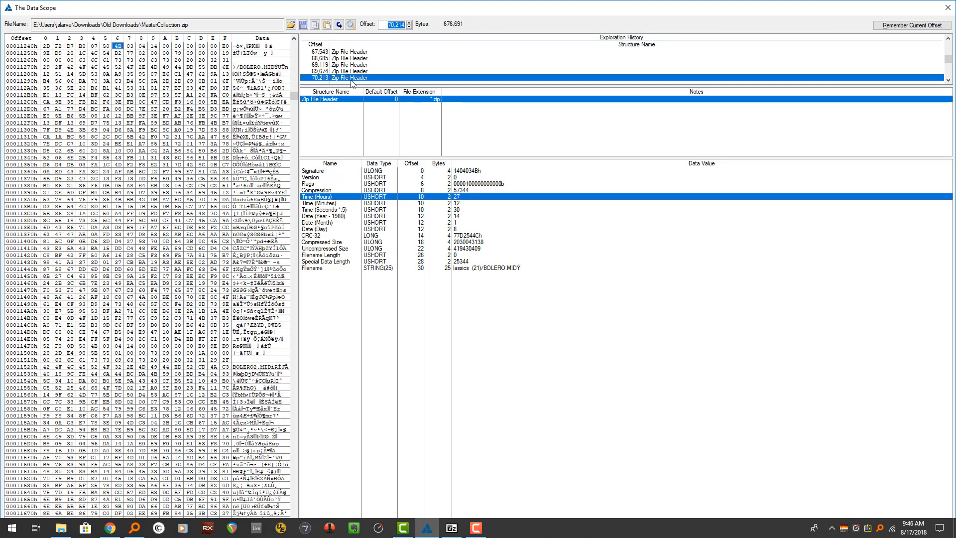
{"action": "left_click", "coordinate": [349, 64]}
{"action": "key", "text": "Up"}
{"action": "key", "text": "Up"}
{"action": "key", "text": "Up"}
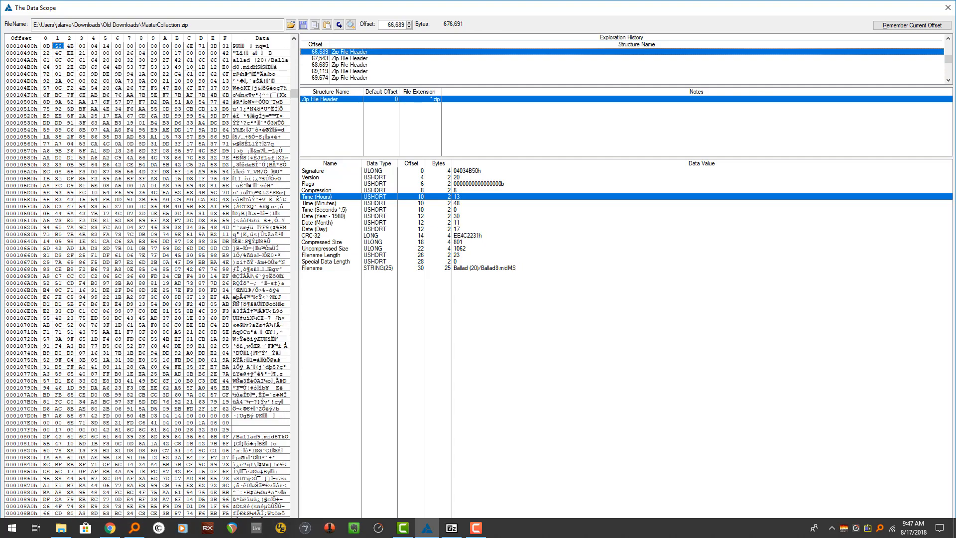
{"action": "key", "text": "Up"}
{"action": "key", "text": "Up"}
{"action": "key", "text": "Up"}
{"action": "key", "text": "Up"}
{"action": "key", "text": "Up"}
{"action": "key", "text": "Up"}
{"action": "key", "text": "Up"}
{"action": "key", "text": "Up"}
{"action": "key", "text": "Up"}
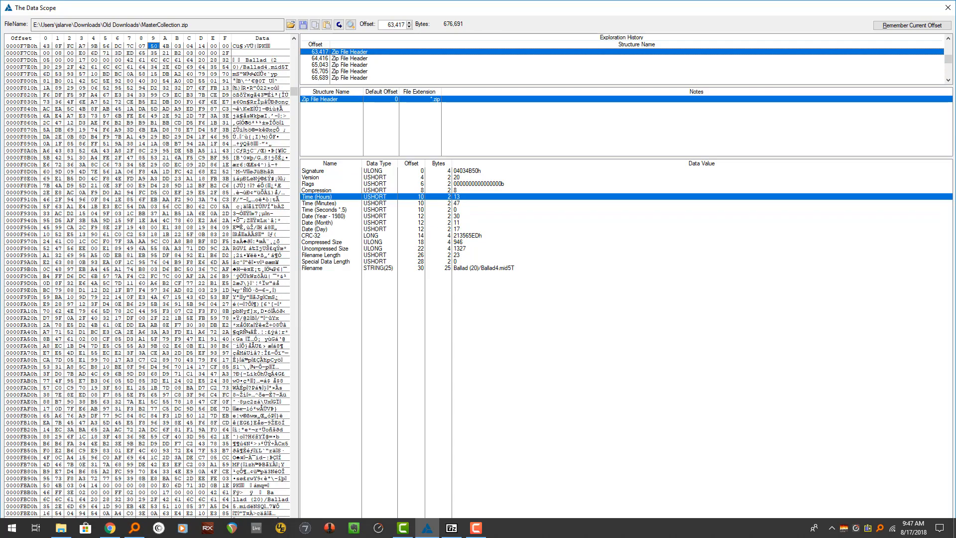
{"action": "key", "text": "Up"}
{"action": "key", "text": "Up"}
{"action": "key", "text": "Up"}
{"action": "key", "text": "Up"}
{"action": "key", "text": "Up"}
{"action": "key", "text": "Up"}
{"action": "key", "text": "Up"}
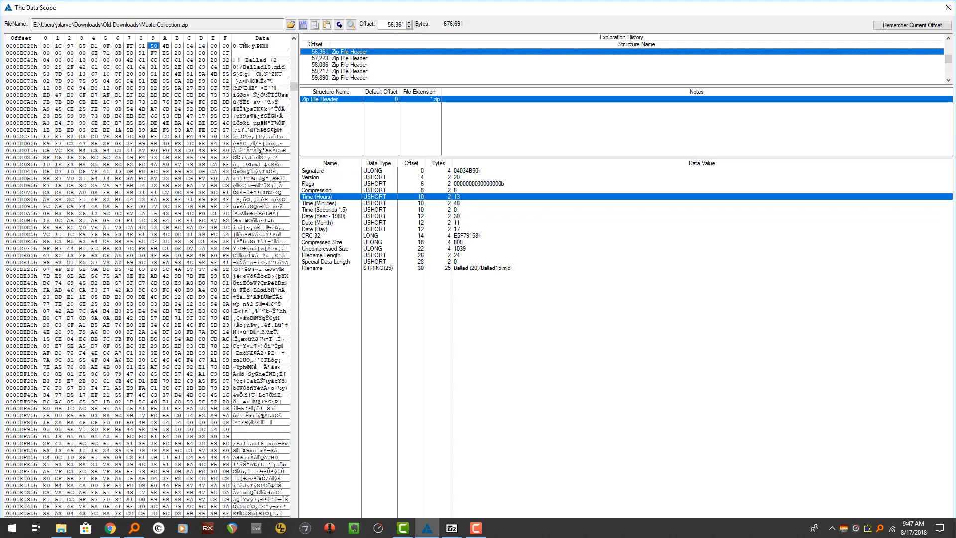
{"action": "key", "text": "Up"}
{"action": "key", "text": "Up"}
{"action": "key", "text": "Up"}
{"action": "key", "text": "Up"}
{"action": "key", "text": "Up"}
{"action": "key", "text": "Up"}
{"action": "key", "text": "Up"}
{"action": "key", "text": "Up"}
{"action": "key", "text": "Up"}
{"action": "key", "text": "Up"}
{"action": "key", "text": "Up"}
{"action": "key", "text": "Up"}
{"action": "key", "text": "Up"}
{"action": "key", "text": "Up"}
{"action": "key", "text": "Up"}
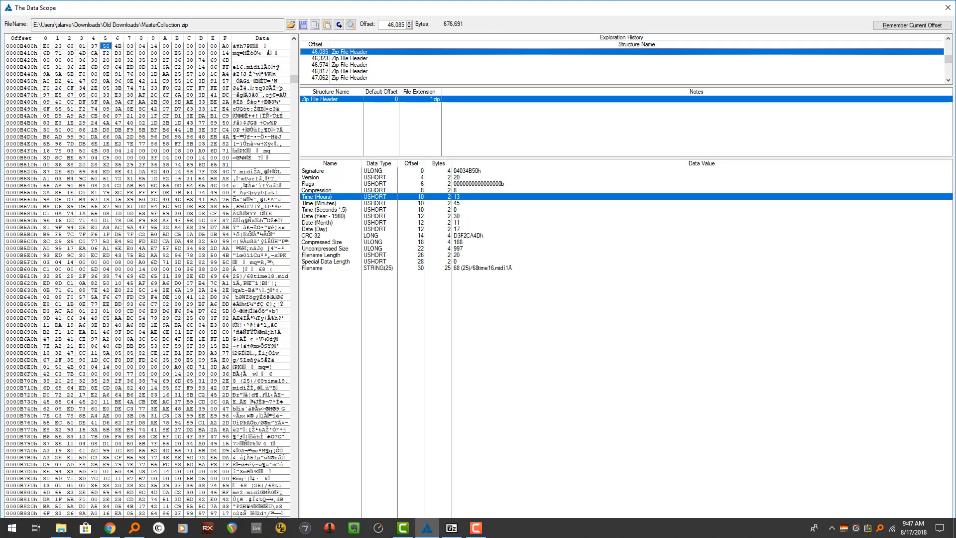
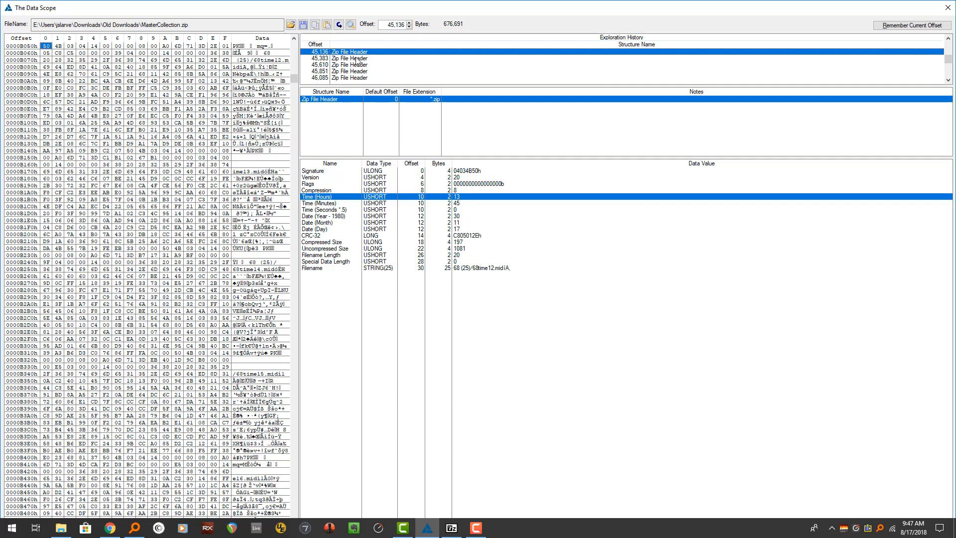
Step: Move forward through the exploration history to the Zip File Header recorded at offset 47,062
{"action": "key", "text": "Down"}
{"action": "key", "text": "Down"}
{"action": "key", "text": "Down"}
{"action": "key", "text": "Down"}
{"action": "key", "text": "Down"}
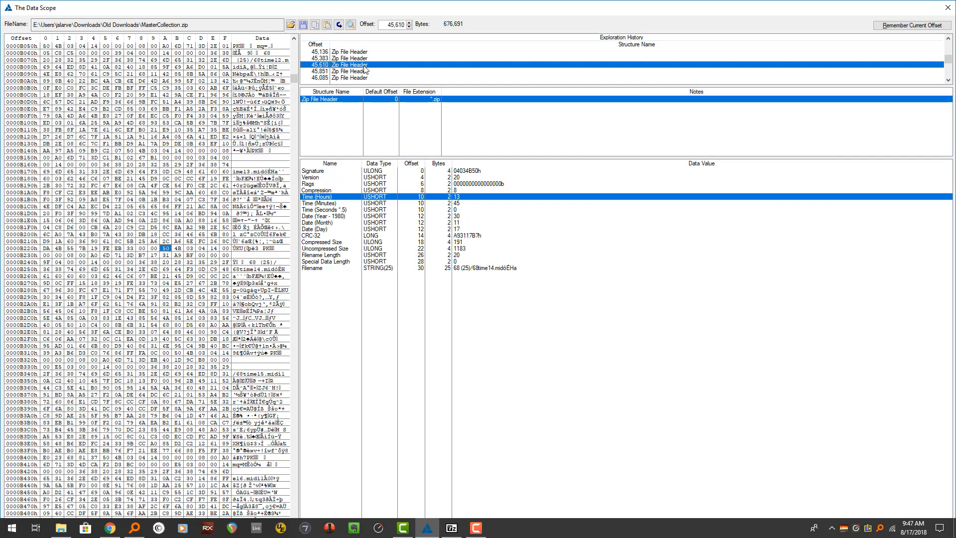
{"action": "key", "text": "Down"}
{"action": "key", "text": "Down"}
{"action": "key", "text": "Down"}
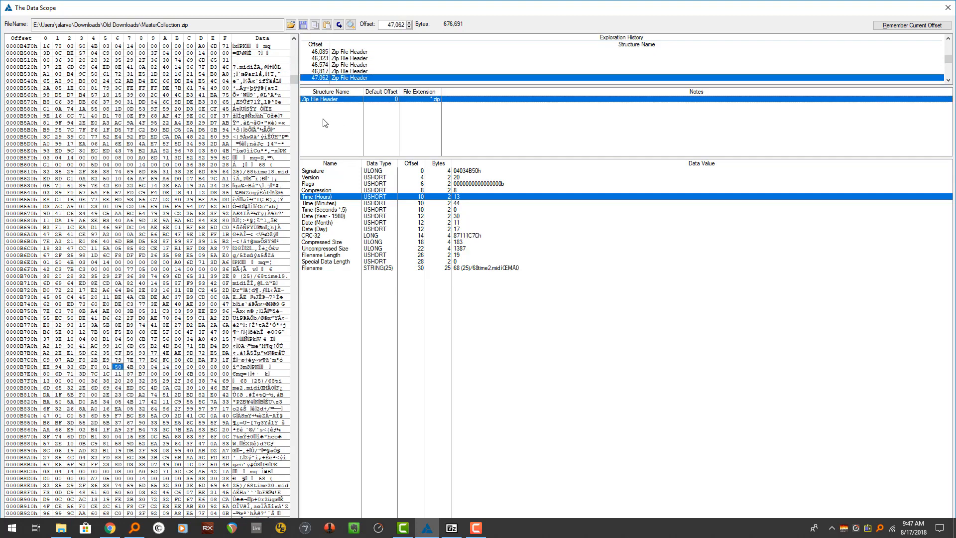
Step: Create a new structure named Testing with default offset 0
{"action": "key", "text": "Insert"}
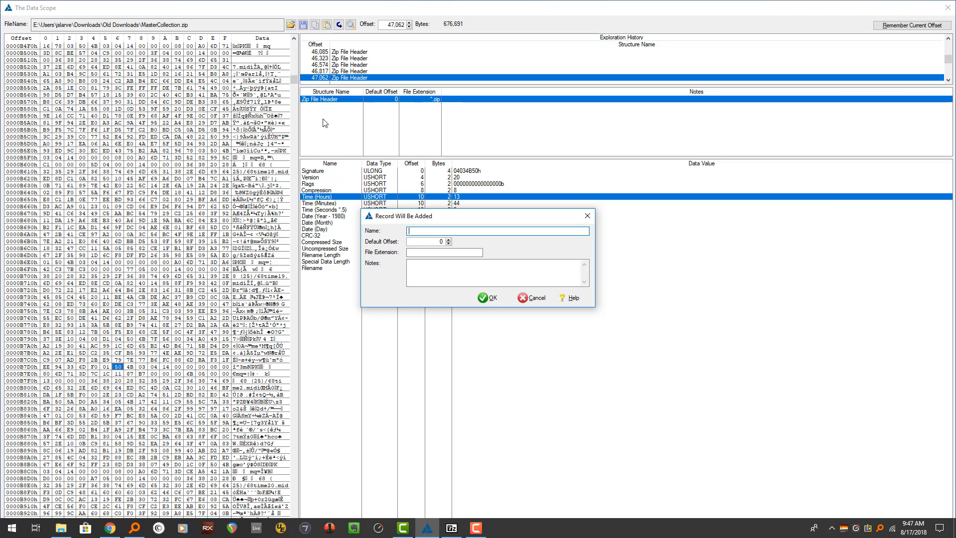
{"action": "type", "text": "Testing"}
{"action": "key", "text": "Return"}
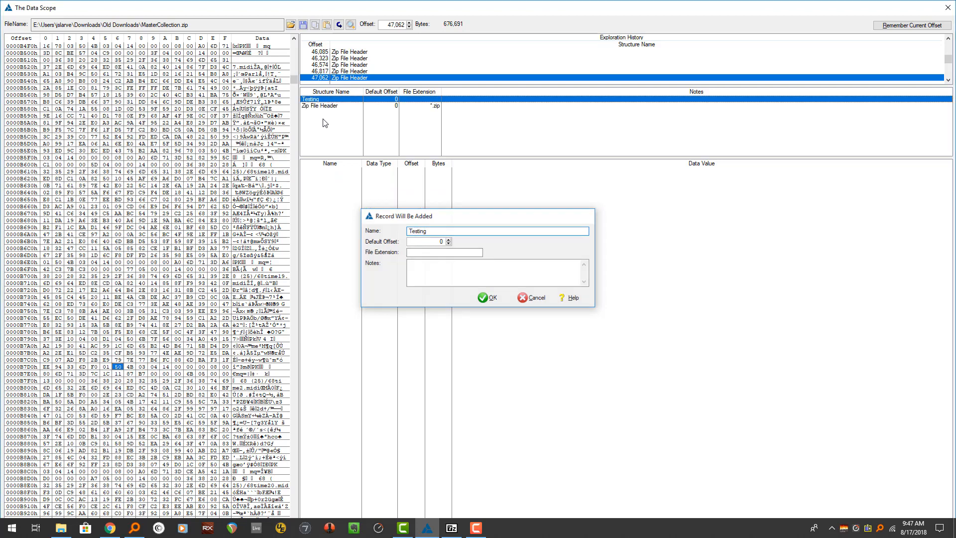
Step: Add an element named Byte of data type BYTE at offset 0 to the Testing structure
{"action": "right_click", "coordinate": [320, 203]}
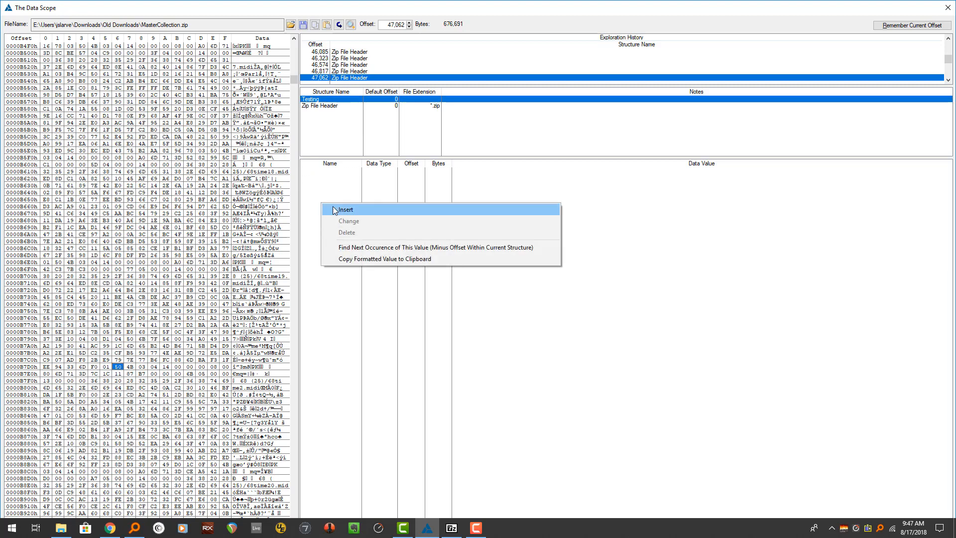
{"action": "left_click", "coordinate": [332, 209]}
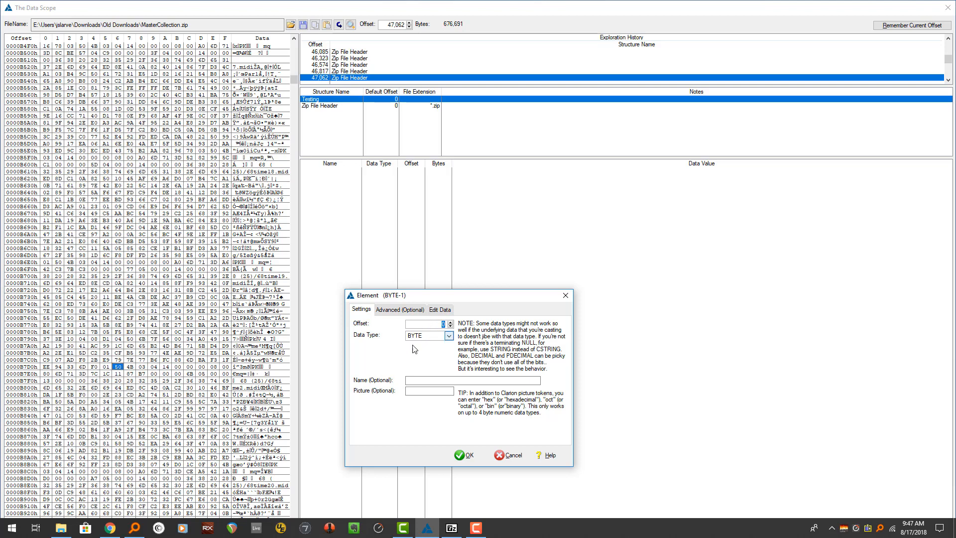
{"action": "left_click", "coordinate": [428, 380]}
{"action": "type", "text": "Byte"}
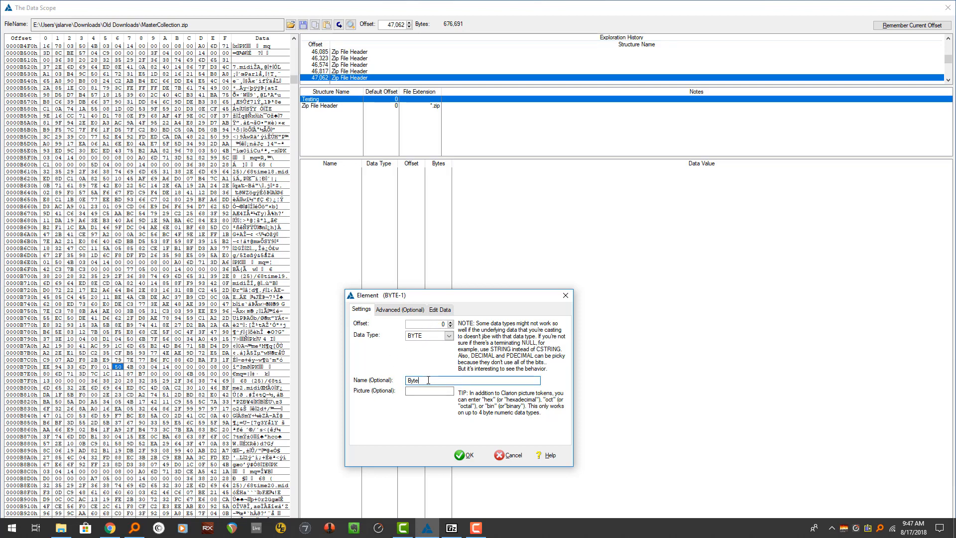
{"action": "key", "text": "Return"}
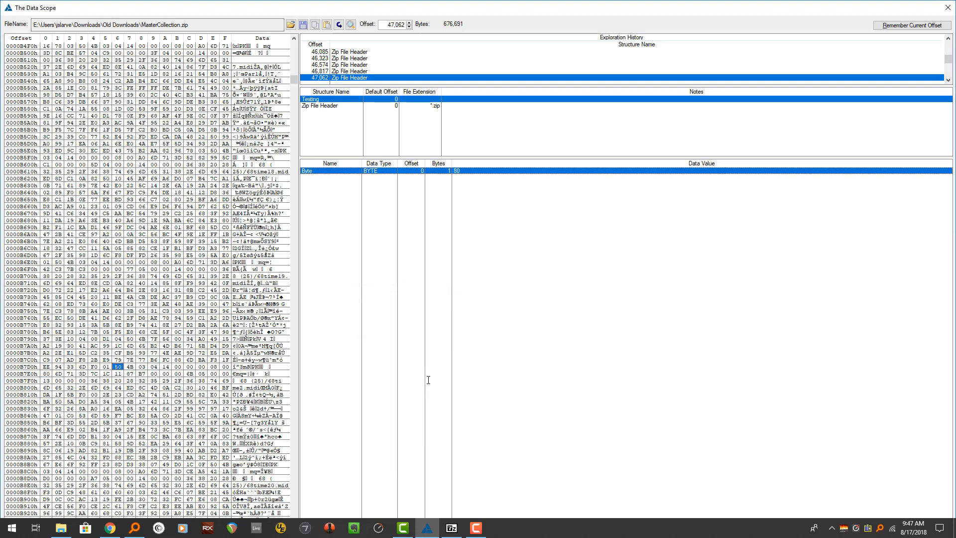
{"action": "left_click", "coordinate": [120, 367]}
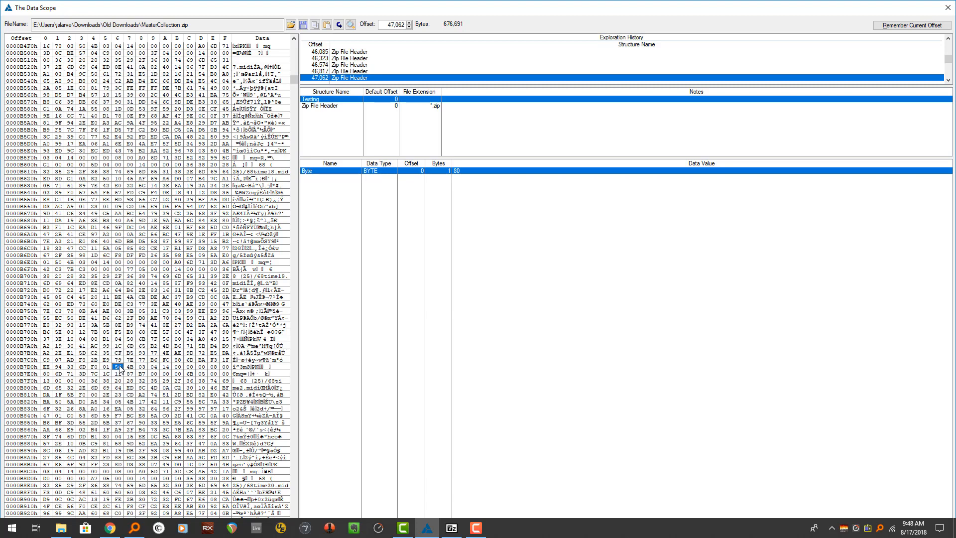
{"action": "double_click", "coordinate": [468, 188]}
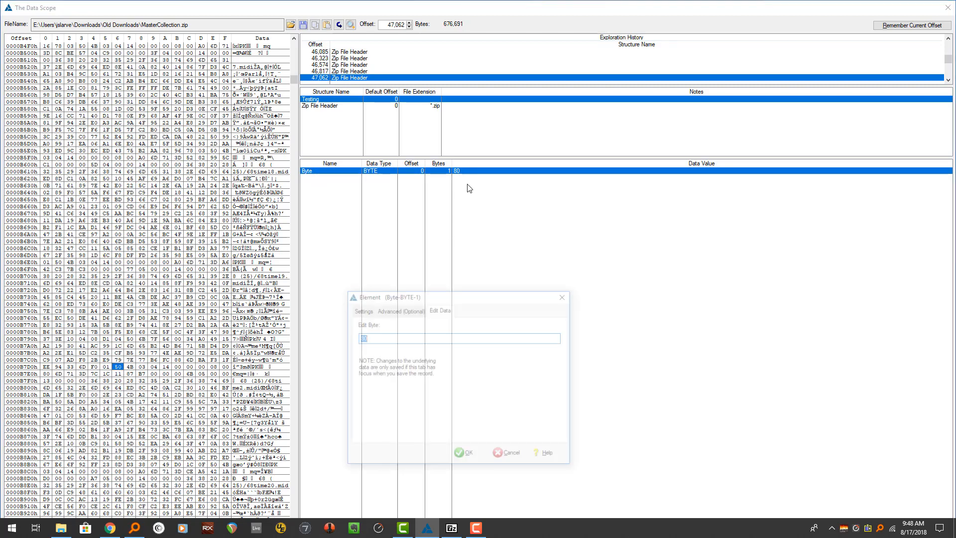
{"action": "left_click", "coordinate": [509, 457]}
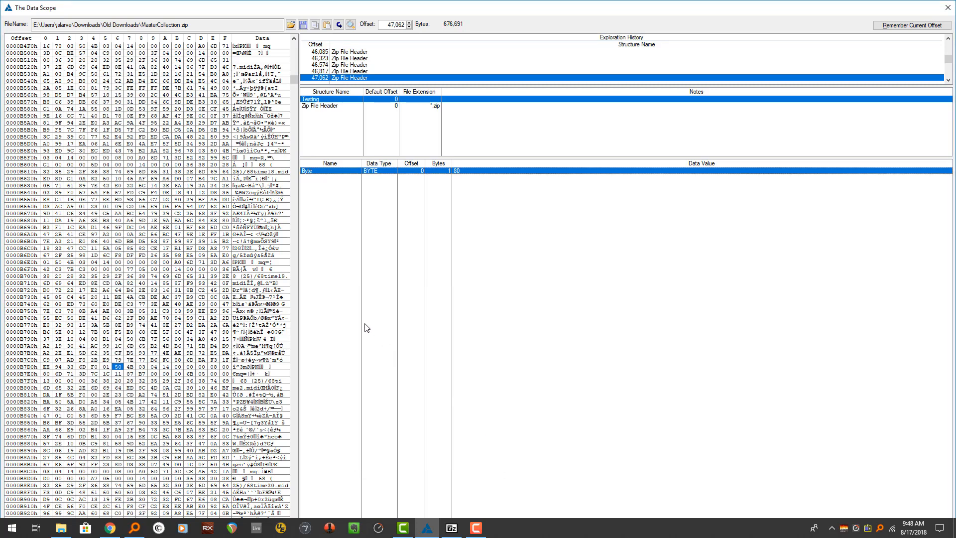
Step: Add a BYTE element named Byte (Binary) at offset 0 with a binary picture to the Testing structure
{"action": "double_click", "coordinate": [348, 295]}
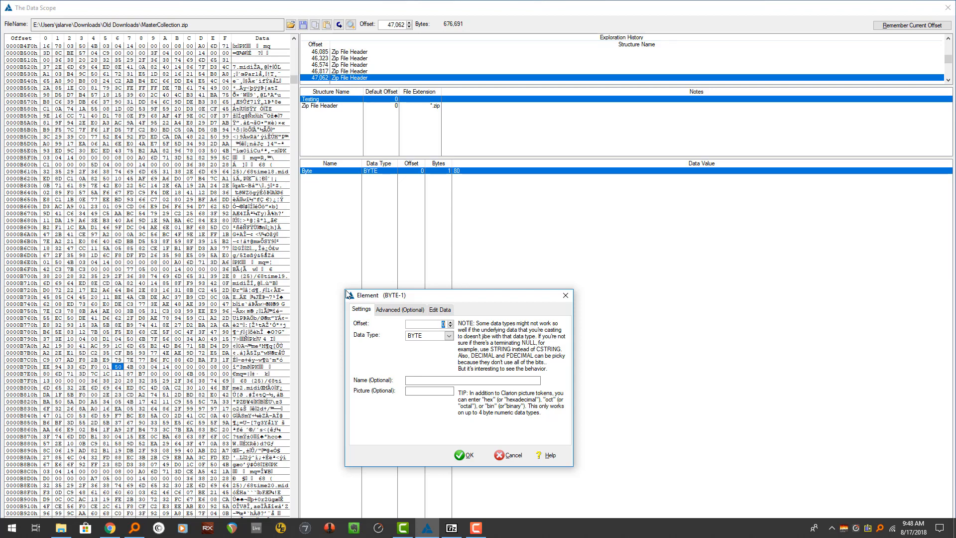
{"action": "key", "text": "Tab"}
{"action": "key", "text": "Tab"}
{"action": "type", "text": "Byte"}
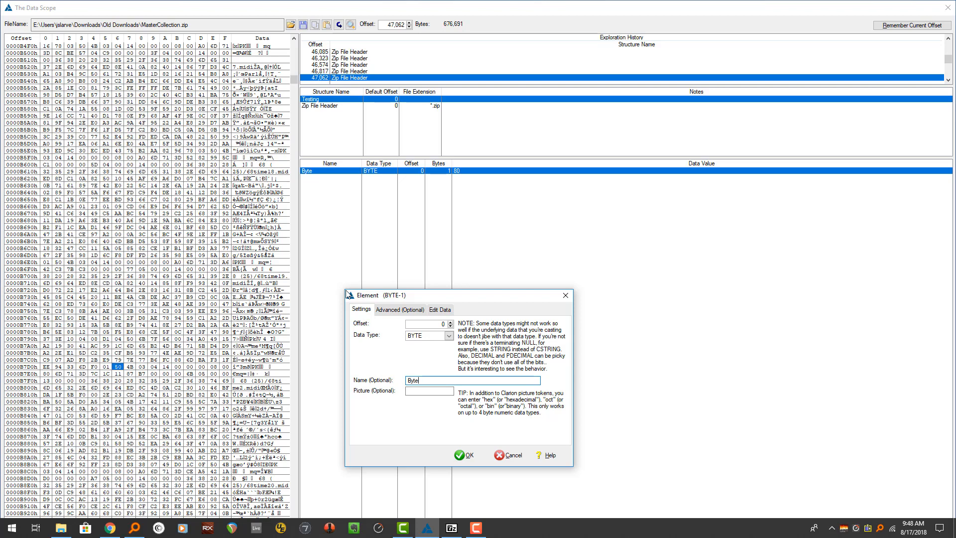
{"action": "type", "text": " (Binary"}
{"action": "key", "text": "Tab"}
{"action": "key", "text": "shift+Tab"}
{"action": "key", "text": "End"}
{"action": "key", "text": "Tab"}
{"action": "type", "text": "bi"}
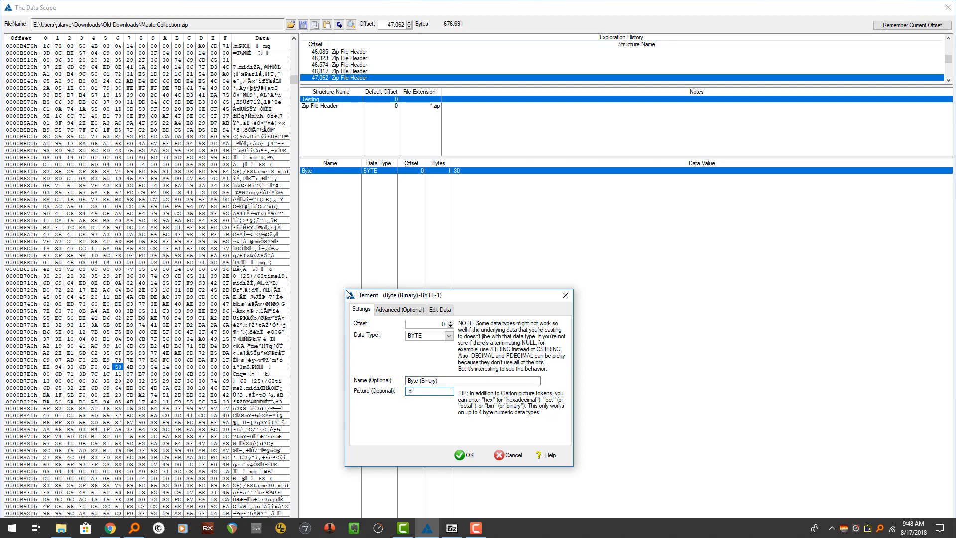
{"action": "key", "text": "Return"}
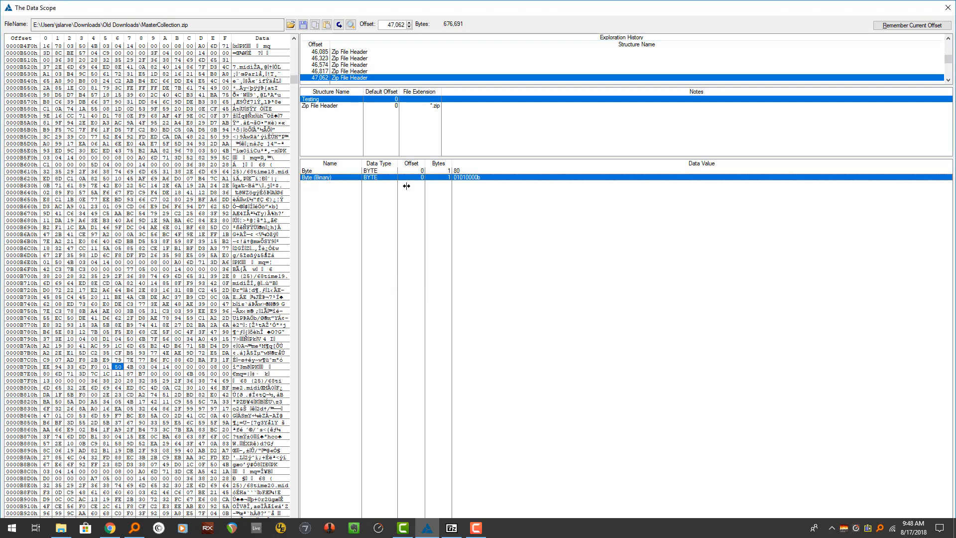
Step: Set the data value of the Byte (Binary) element to 01010001
{"action": "double_click", "coordinate": [462, 178]}
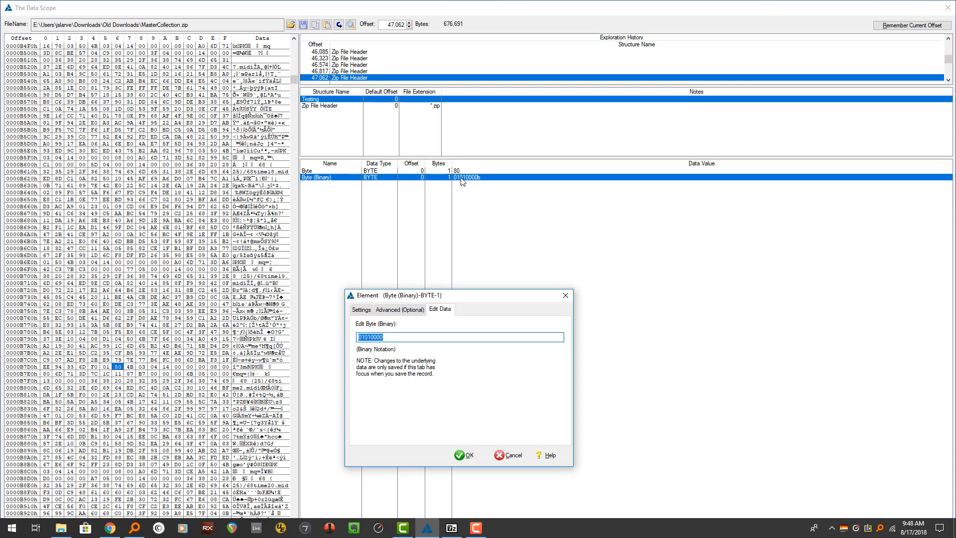
{"action": "left_click", "coordinate": [398, 335]}
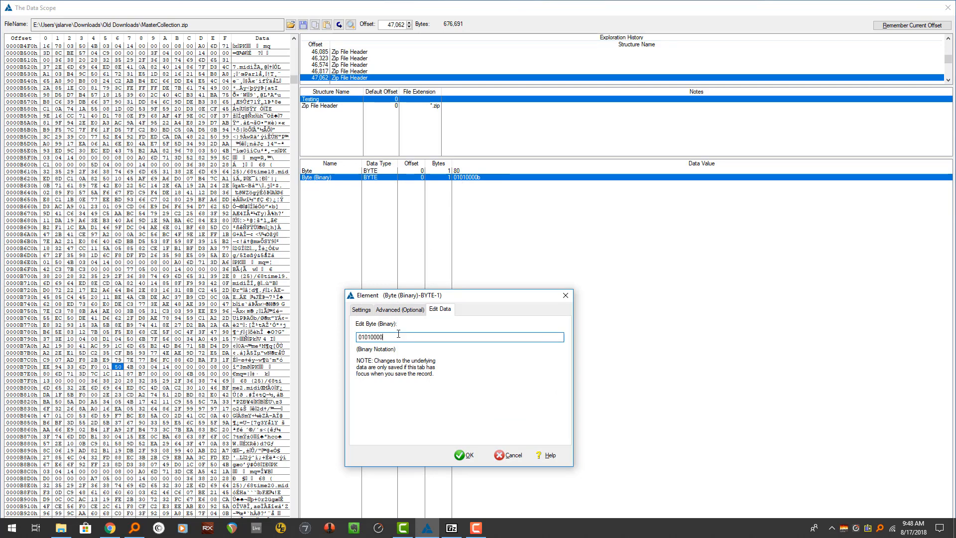
{"action": "type", "text": "1"}
{"action": "key", "text": "Return"}
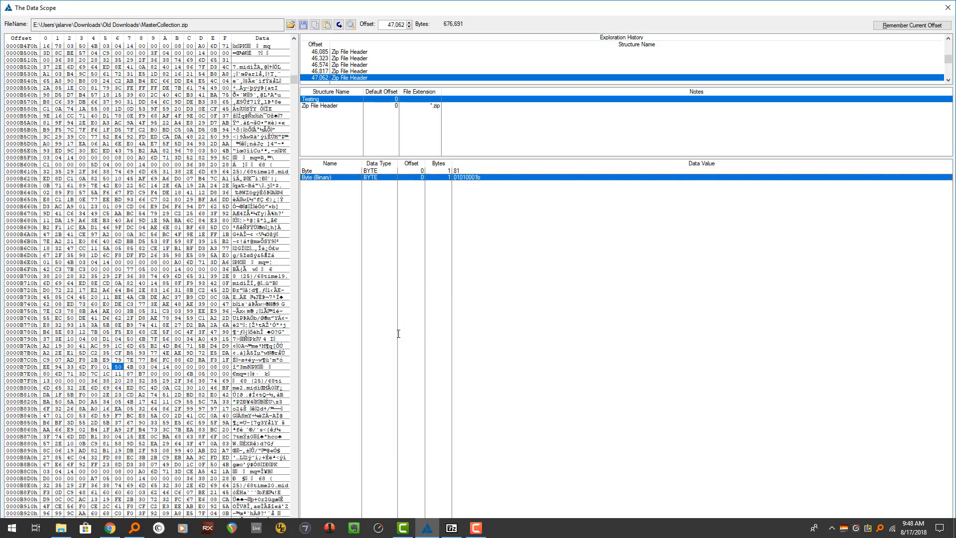
Step: Set the Byte (Binary) element's data value to 01010011 and compare it with the Byte element
{"action": "double_click", "coordinate": [470, 179]}
{"action": "left_click", "coordinate": [377, 337]}
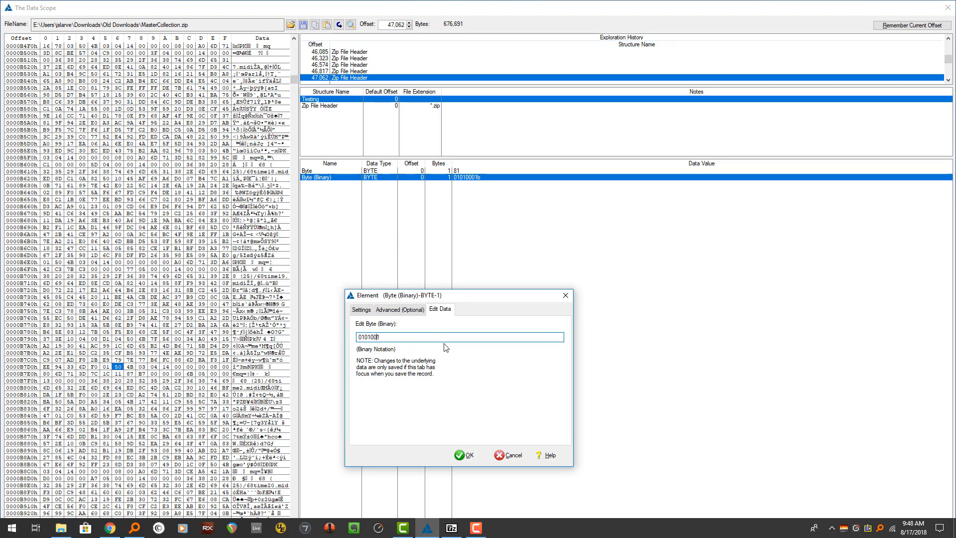
{"action": "key", "text": "Return"}
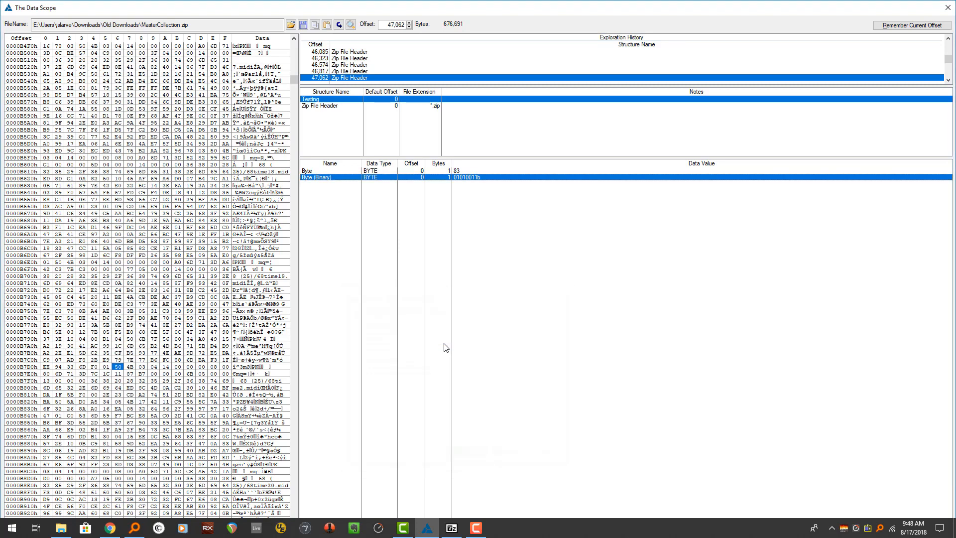
{"action": "left_click", "coordinate": [334, 172]}
{"action": "left_click", "coordinate": [334, 177]}
{"action": "left_click", "coordinate": [338, 173]}
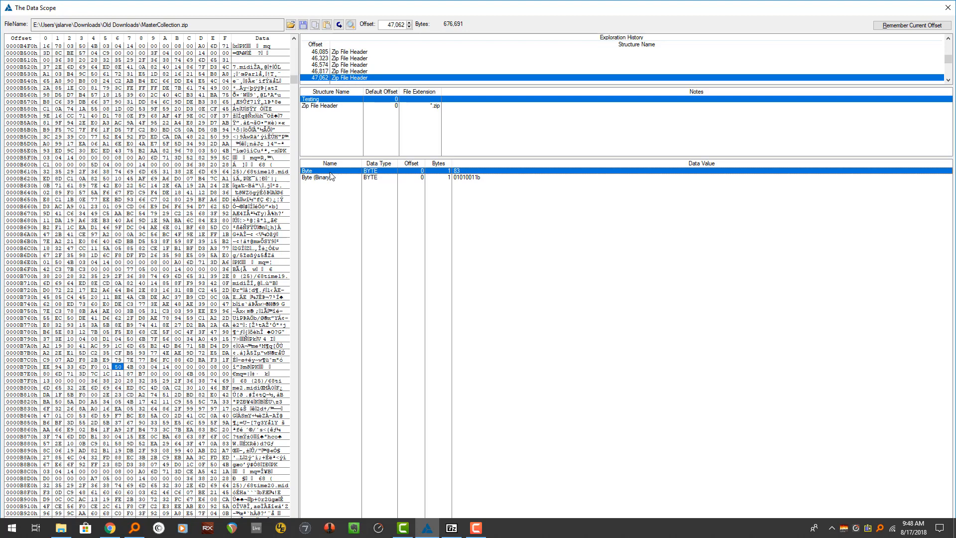
Step: Add a BYTE element named Byte (Hex) at offset 0 with the picture hex
{"action": "left_click", "coordinate": [329, 179]}
{"action": "right_click", "coordinate": [328, 180]}
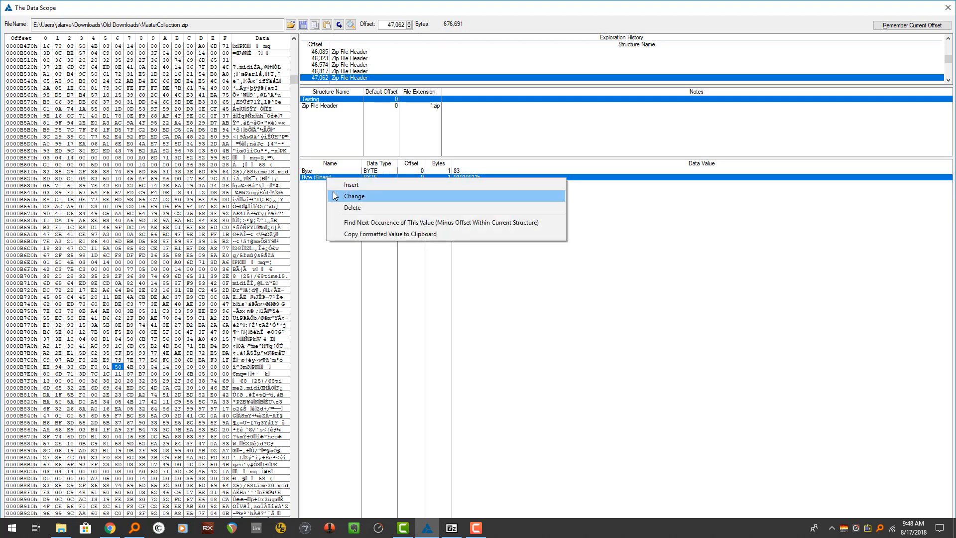
{"action": "left_click", "coordinate": [335, 186]}
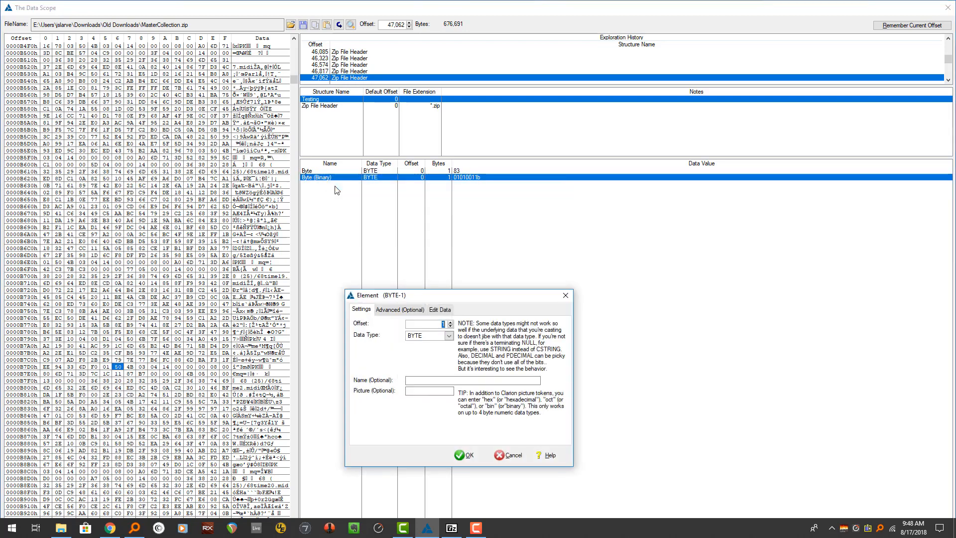
{"action": "left_click", "coordinate": [423, 380]}
{"action": "type", "text": "Byte (Hex"}
{"action": "key", "text": "Tab"}
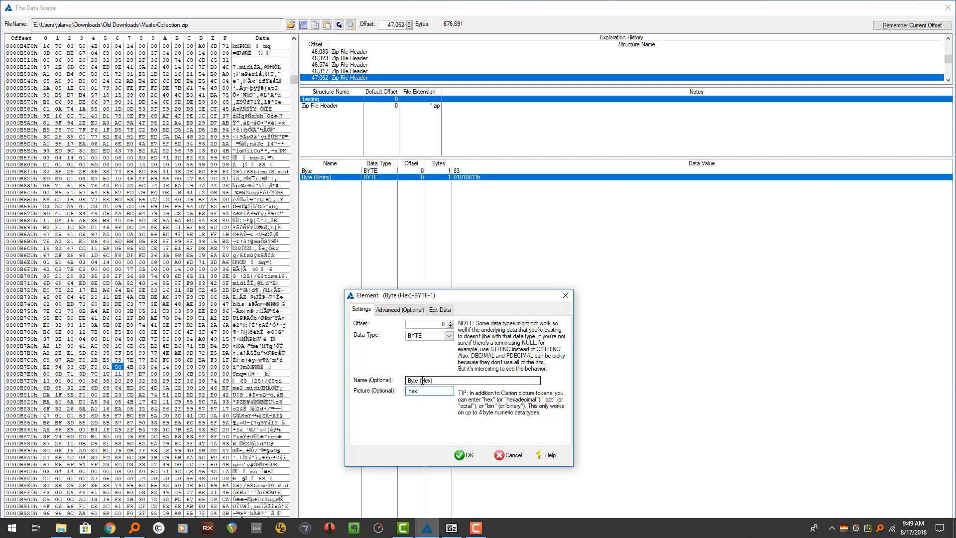
{"action": "key", "text": "Return"}
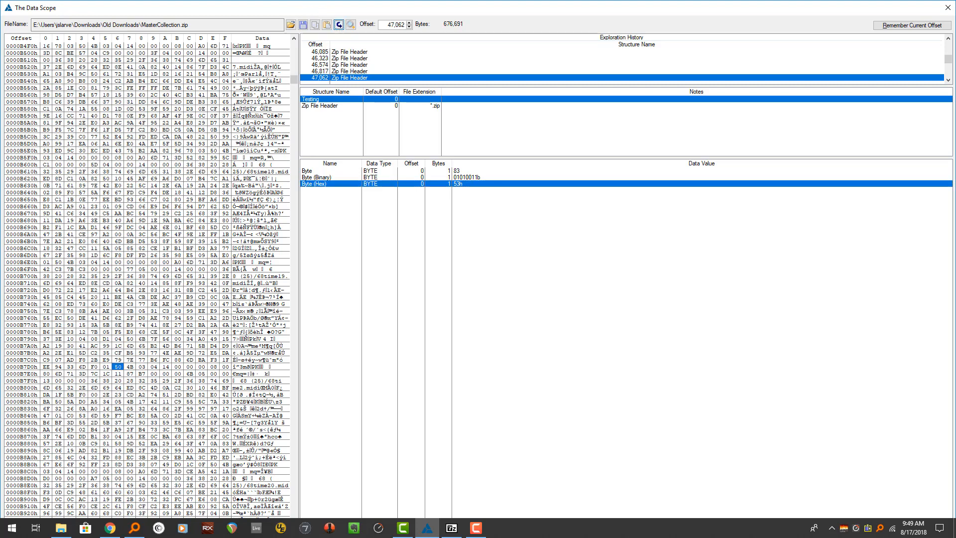
Step: Set the Byte (Hex) element's data value to 50 in hexadecimal, refreshing the hex view before and after the edit
{"action": "left_click", "coordinate": [339, 24]}
{"action": "double_click", "coordinate": [345, 186]}
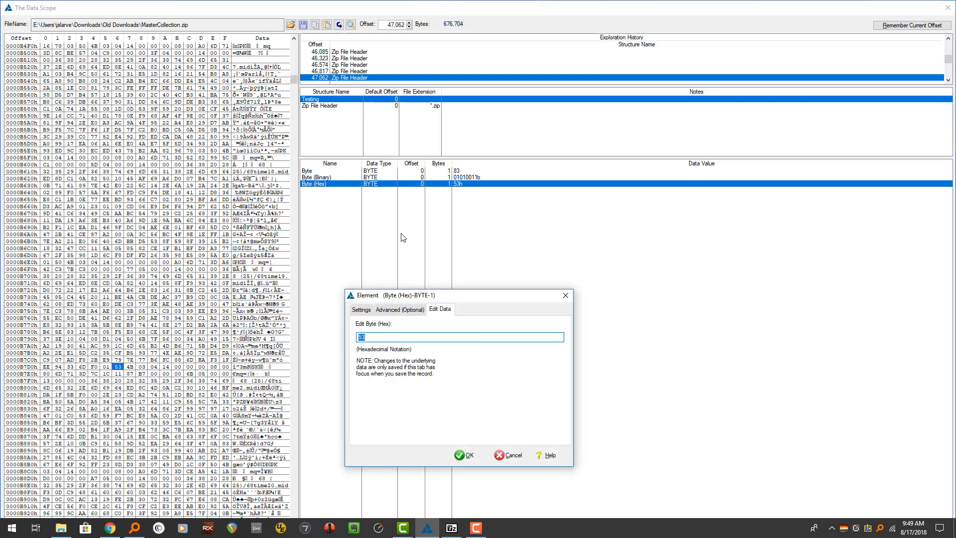
{"action": "type", "text": "50"}
{"action": "key", "text": "Return"}
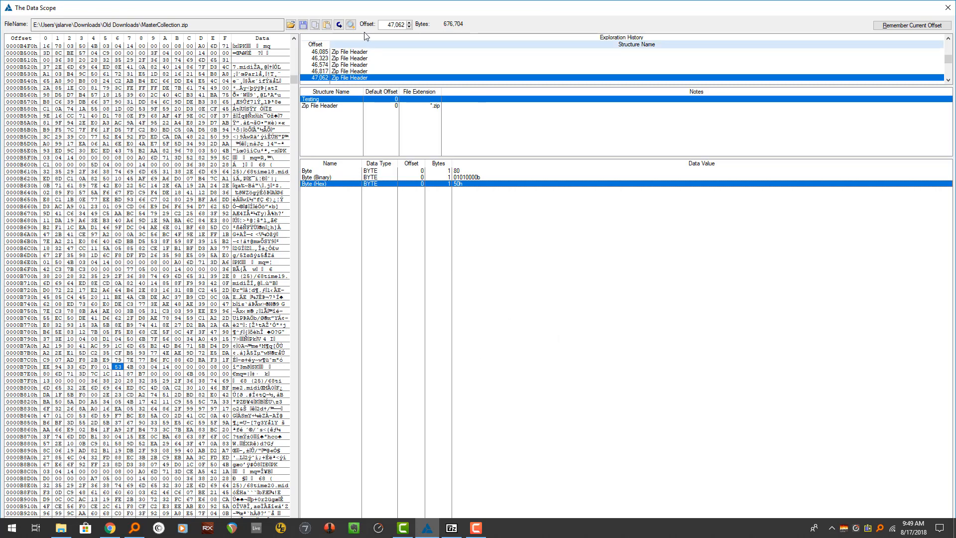
{"action": "left_click", "coordinate": [339, 26]}
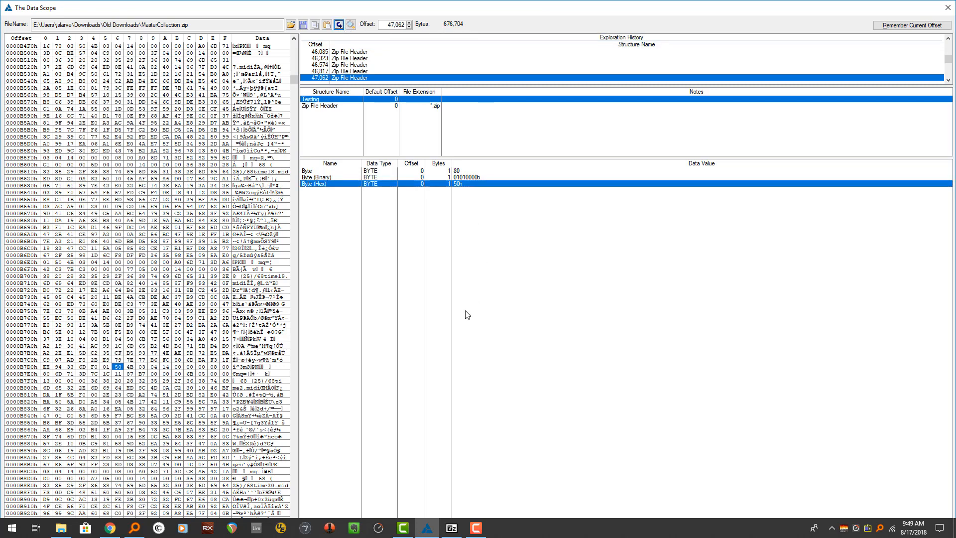
{"action": "left_click", "coordinate": [120, 367]}
Step: Add an element named Short of data type SHORT at offset 1
{"action": "key", "text": "Insert"}
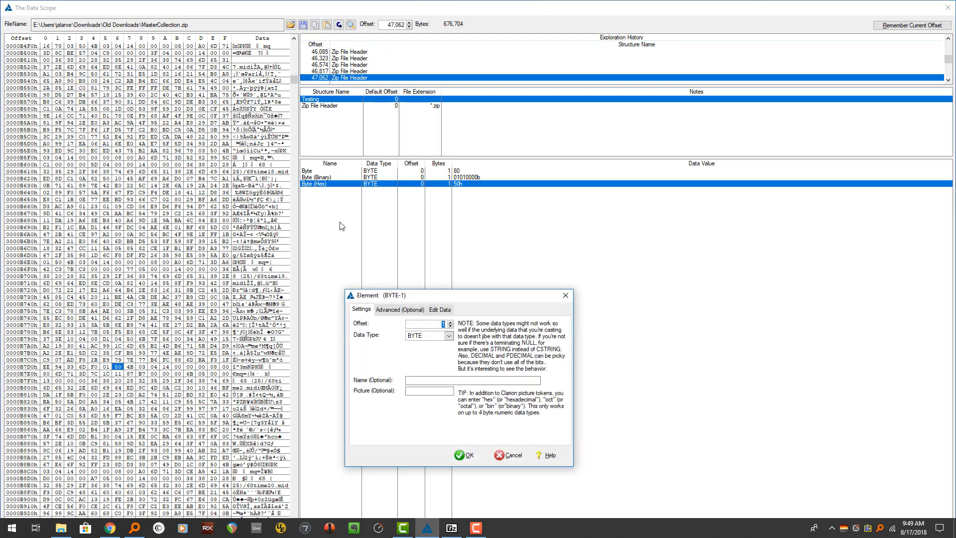
{"action": "key", "text": "Tab"}
{"action": "key", "text": "Down"}
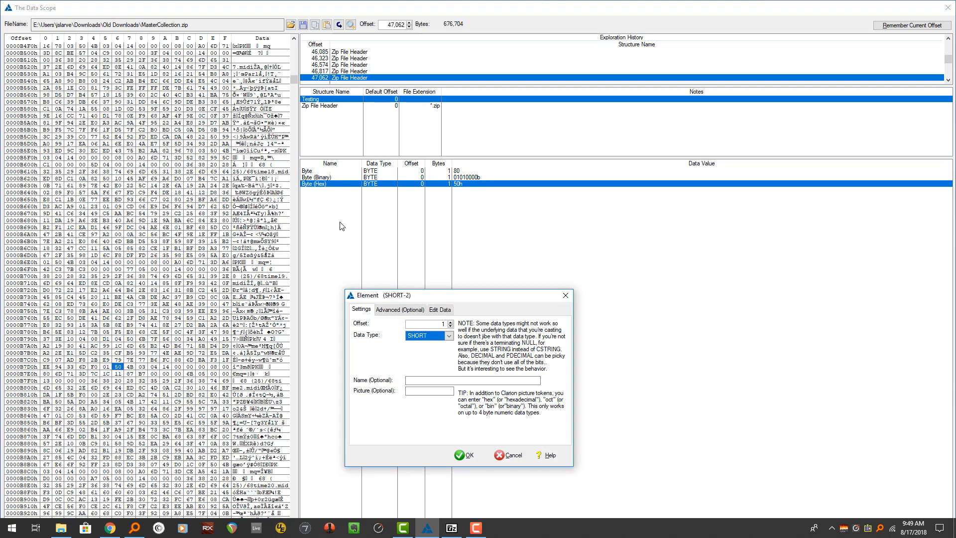
{"action": "key", "text": "Tab"}
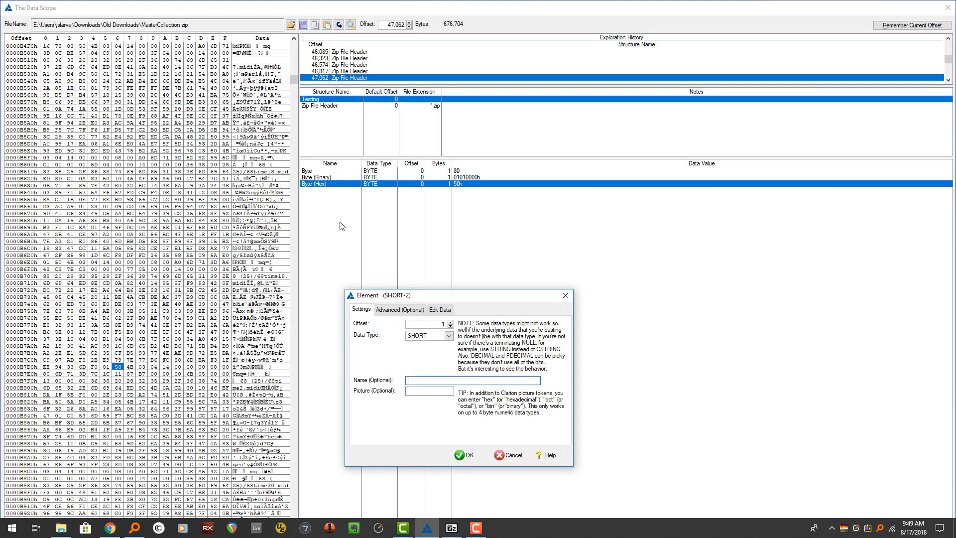
{"action": "type", "text": "Short"}
{"action": "key", "text": "Return"}
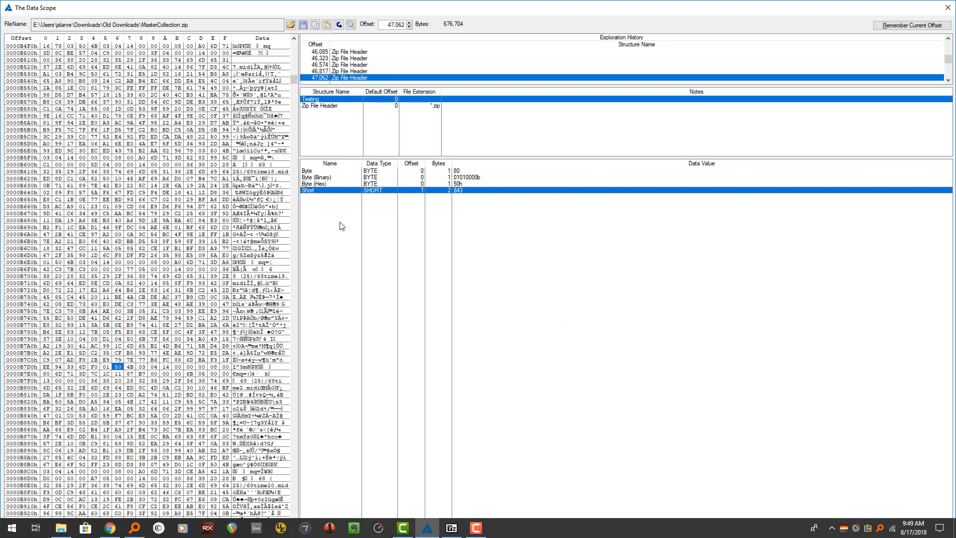
Step: Add an unnamed BYTE element at offset 0 and set the Short element's offset to 0
{"action": "key", "text": "Insert"}
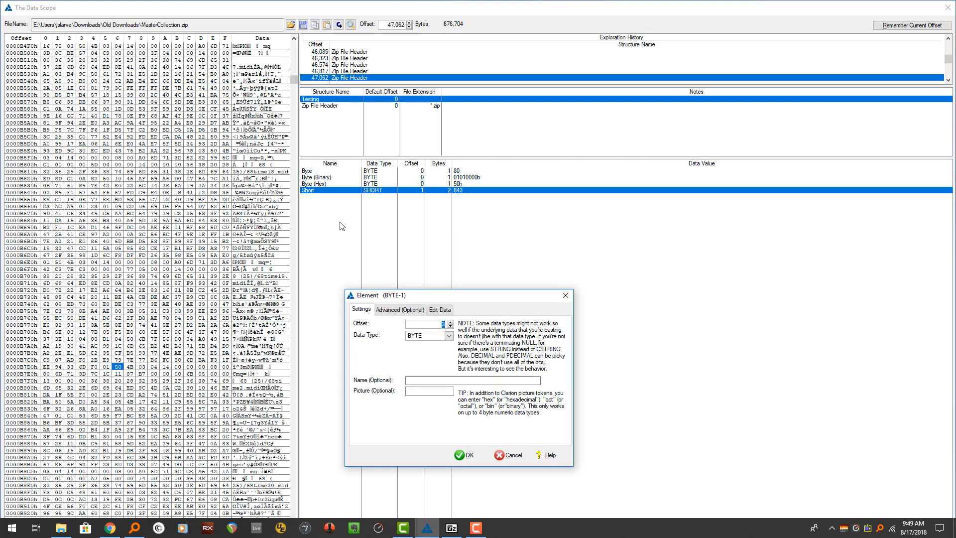
{"action": "key", "text": "Return"}
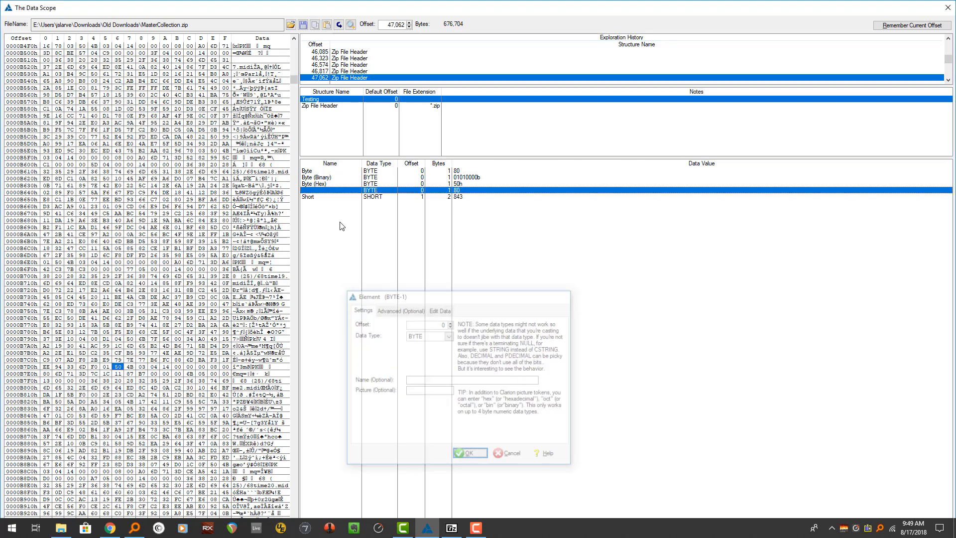
{"action": "key", "text": "Return"}
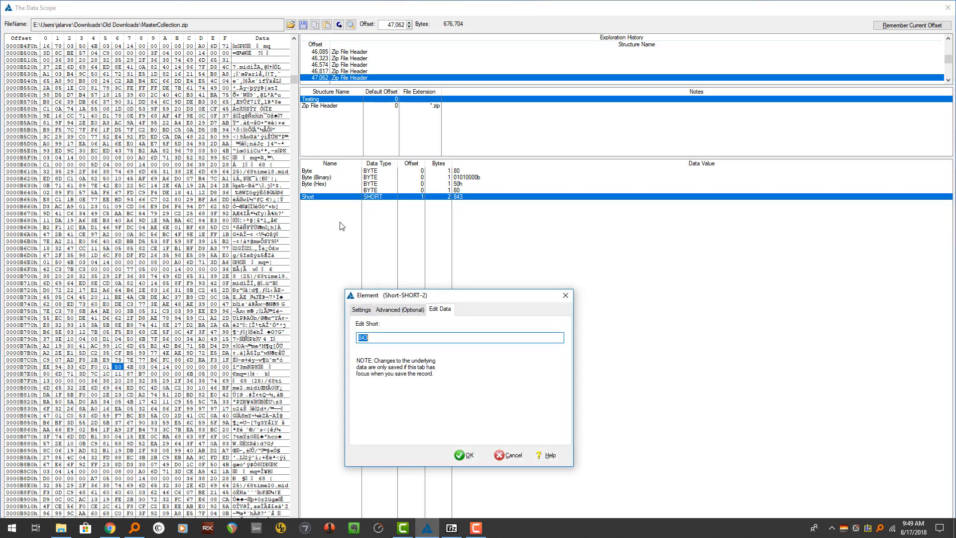
{"action": "key", "text": "ctrl+Tab"}
{"action": "key", "text": "Return"}
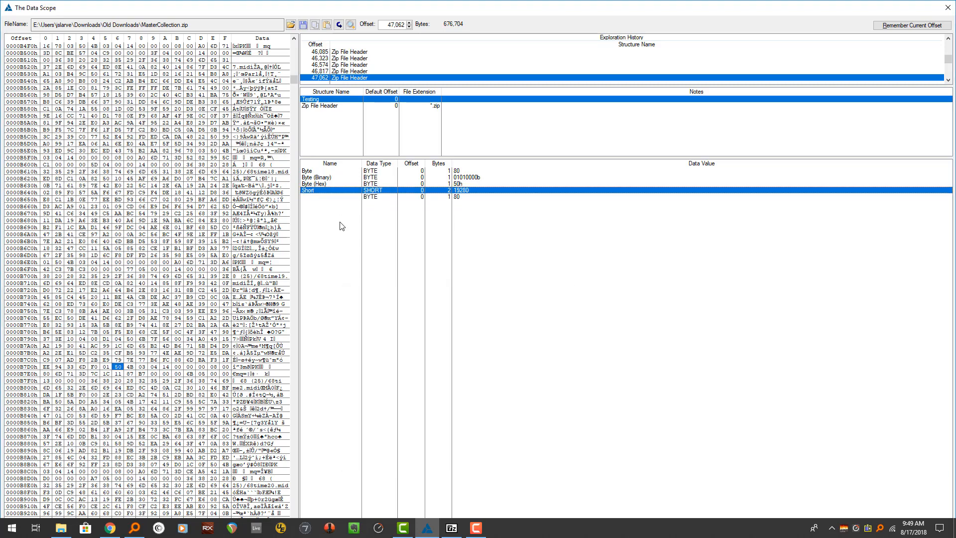
Step: Change the unnamed BYTE element to data type SHORT, name it Short (Bin) and give it the picture bin
{"action": "double_click", "coordinate": [343, 198]}
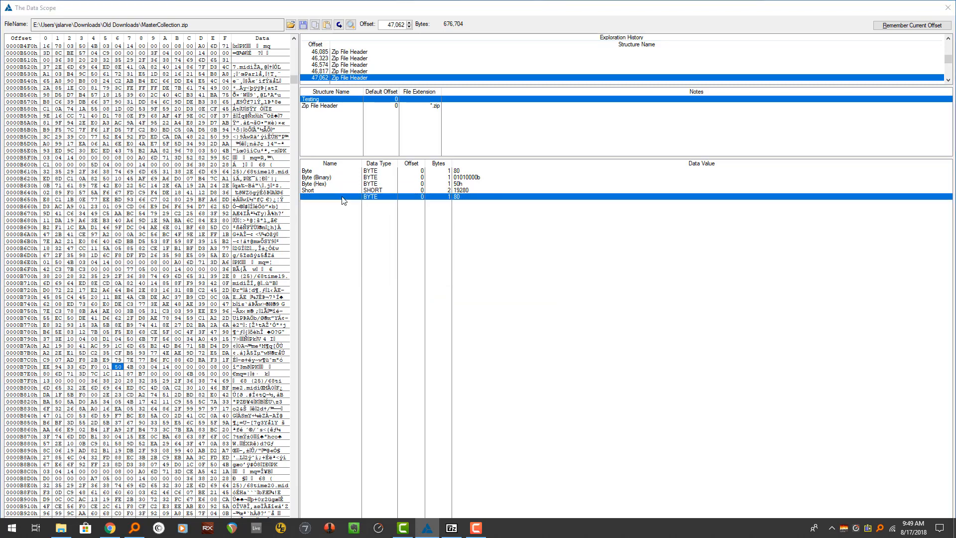
{"action": "left_click", "coordinate": [356, 311]}
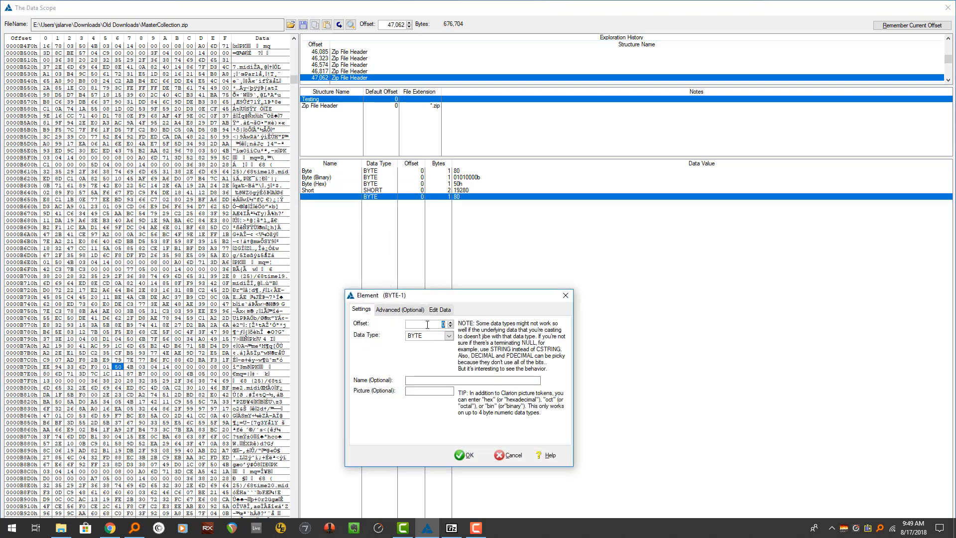
{"action": "left_click", "coordinate": [448, 336]}
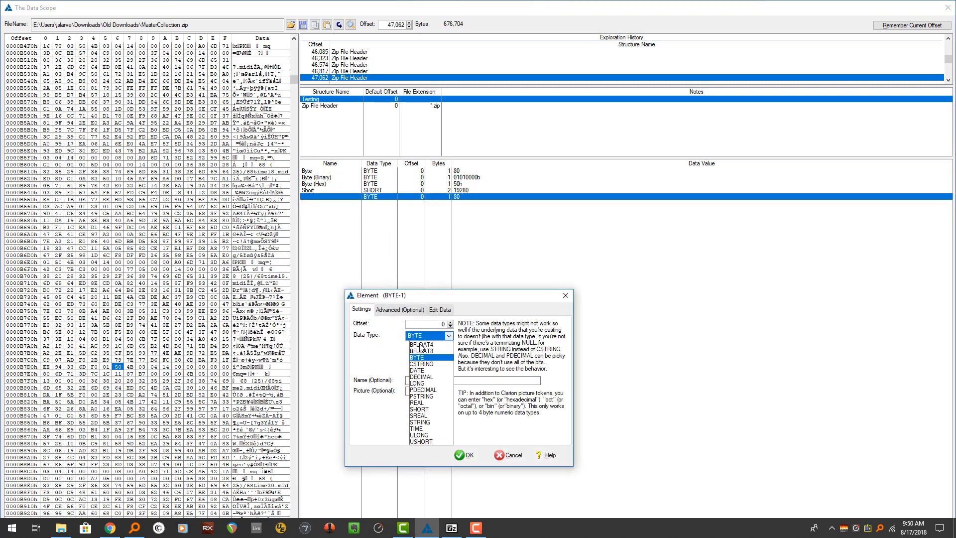
{"action": "left_click", "coordinate": [422, 410]}
{"action": "left_click", "coordinate": [420, 382]}
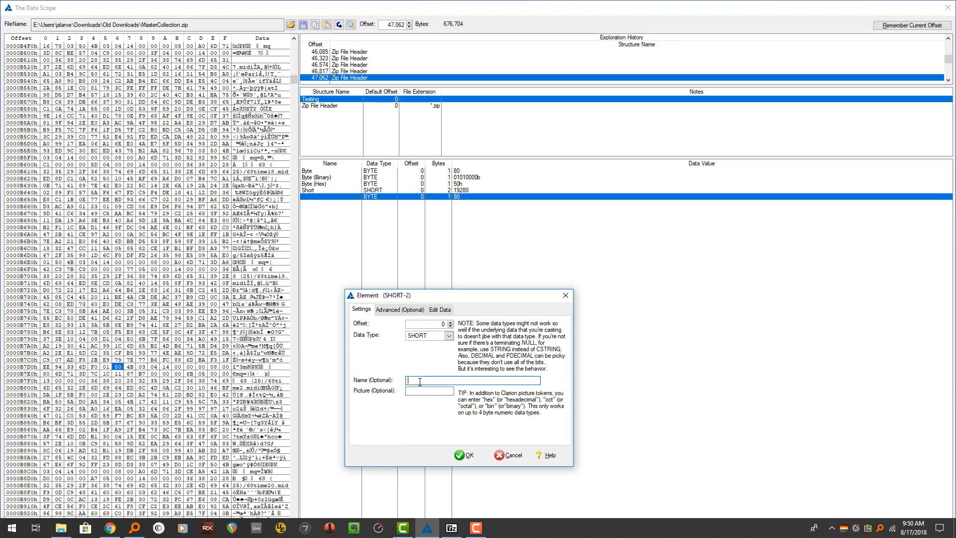
{"action": "type", "text": "Short (Bin)"}
{"action": "key", "text": "Tab"}
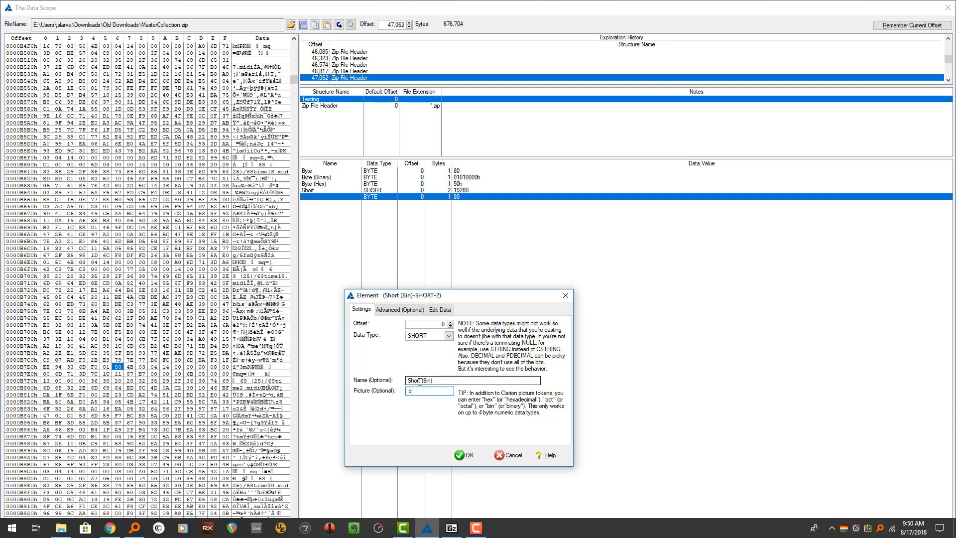
{"action": "type", "text": "bin"}
{"action": "key", "text": "Return"}
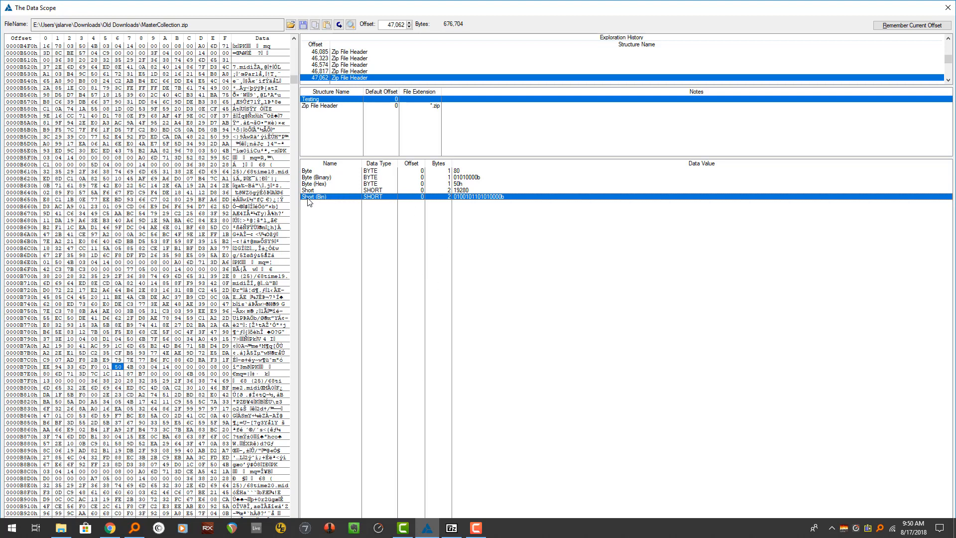
Step: Compare the Byte (Binary) and Short (Bin) elements, viewing the editable data of Short (Bin) without changing it
{"action": "left_click", "coordinate": [316, 177]}
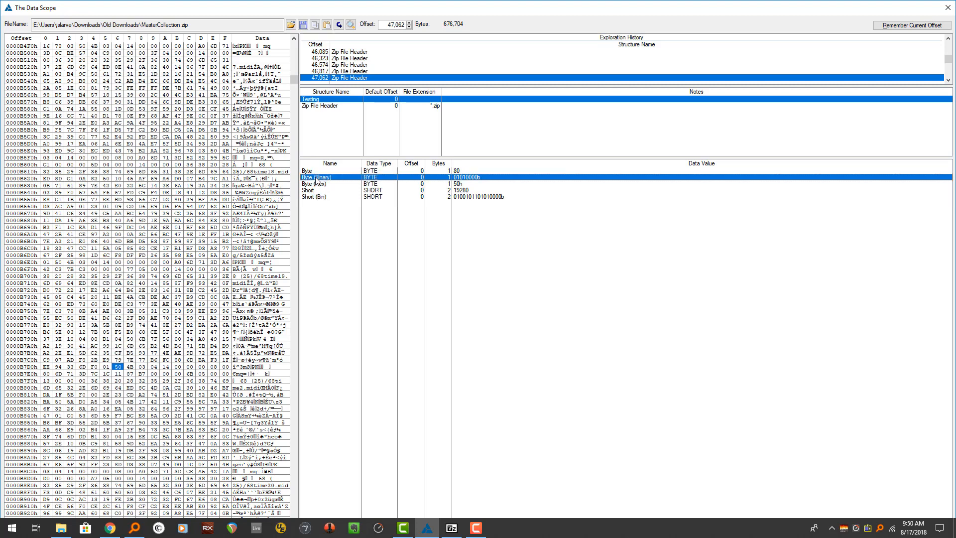
{"action": "left_click", "coordinate": [320, 197]}
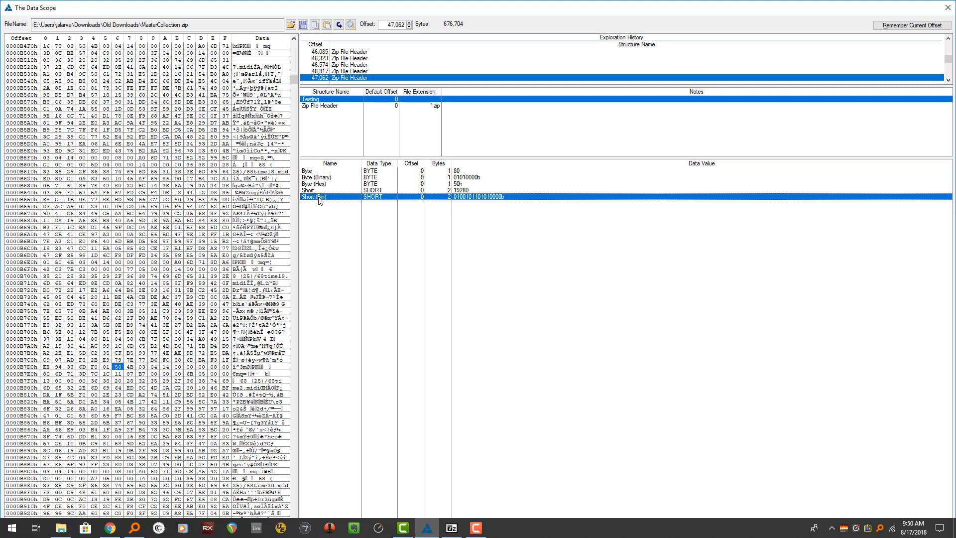
{"action": "double_click", "coordinate": [319, 197]}
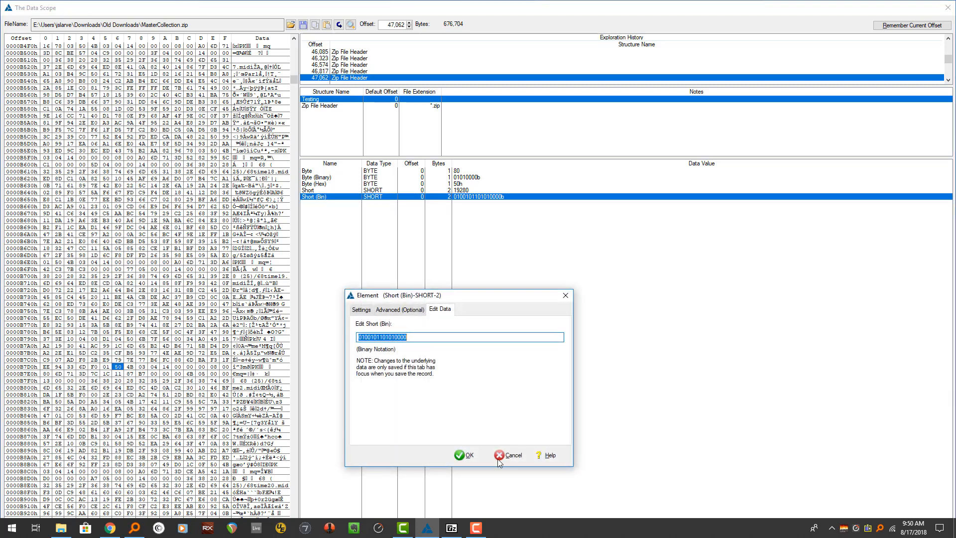
{"action": "left_click", "coordinate": [513, 456]}
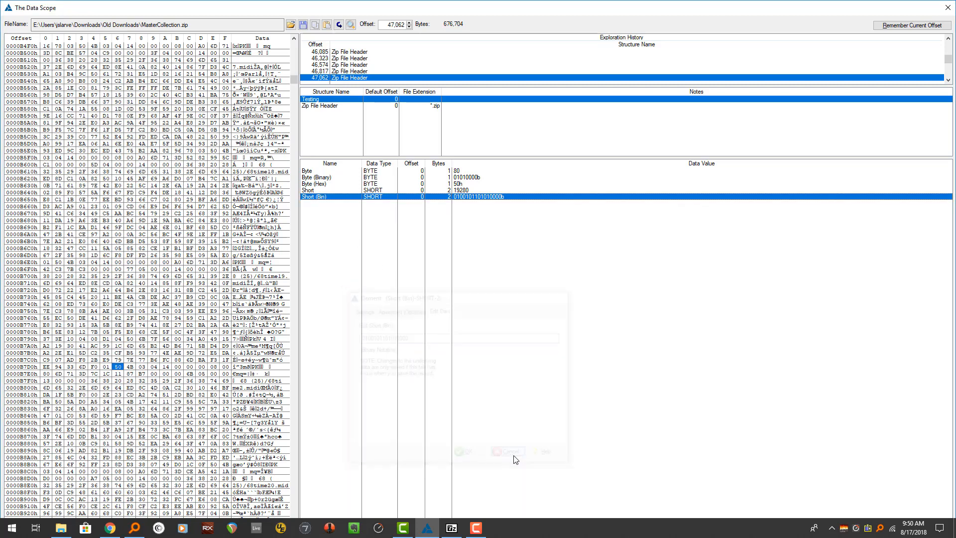
Step: Add a DECIMAL element at offset 0 with length 13 and 3 places, named Decimal (13,3)
{"action": "right_click", "coordinate": [339, 240]}
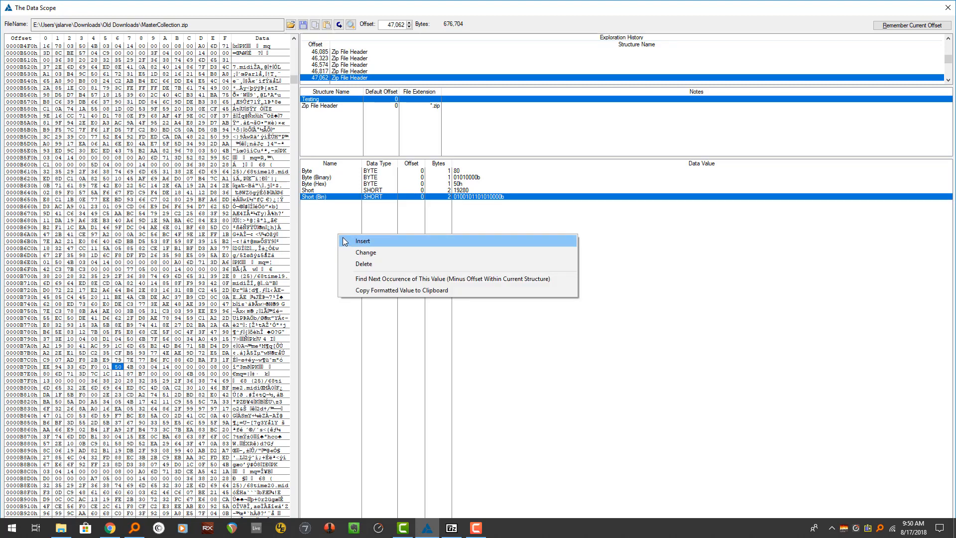
{"action": "left_click", "coordinate": [344, 242]}
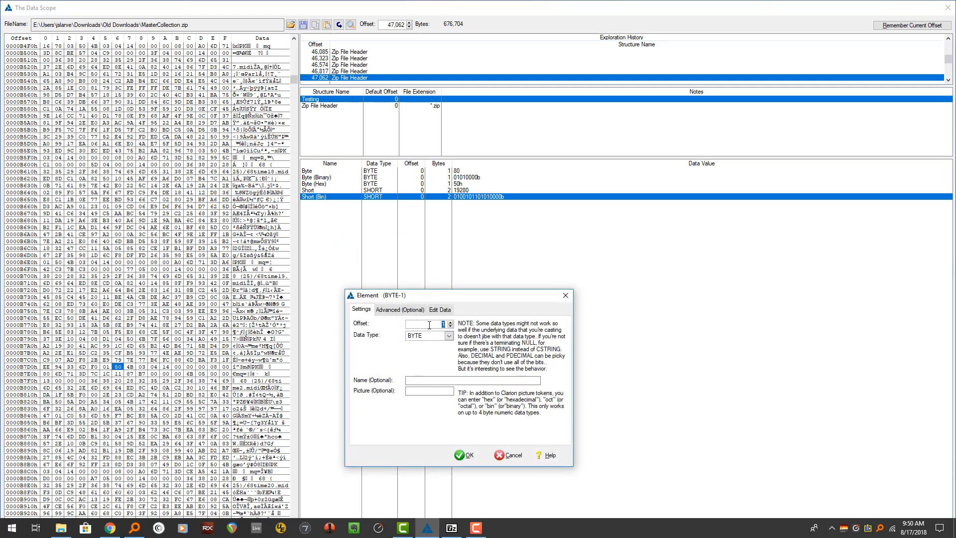
{"action": "left_click", "coordinate": [431, 337]}
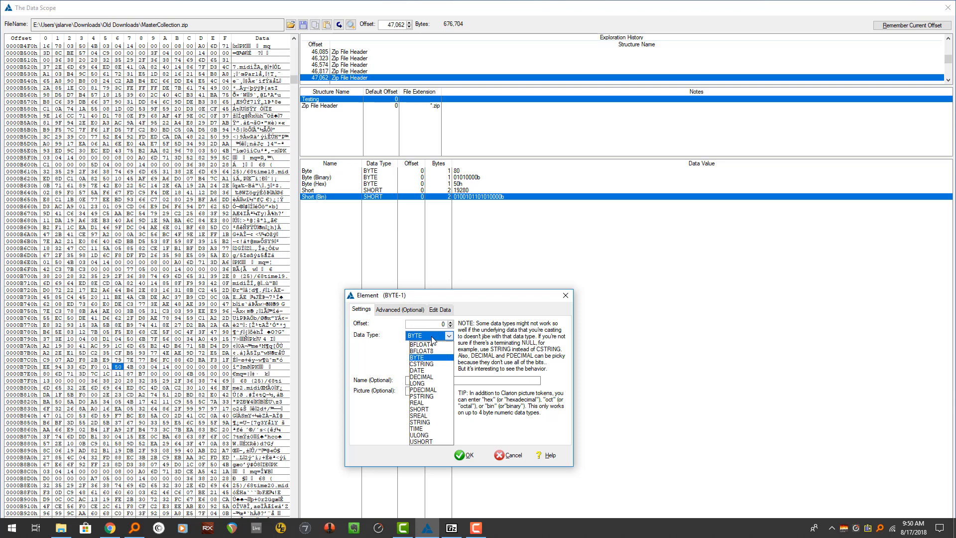
{"action": "left_click", "coordinate": [427, 391]}
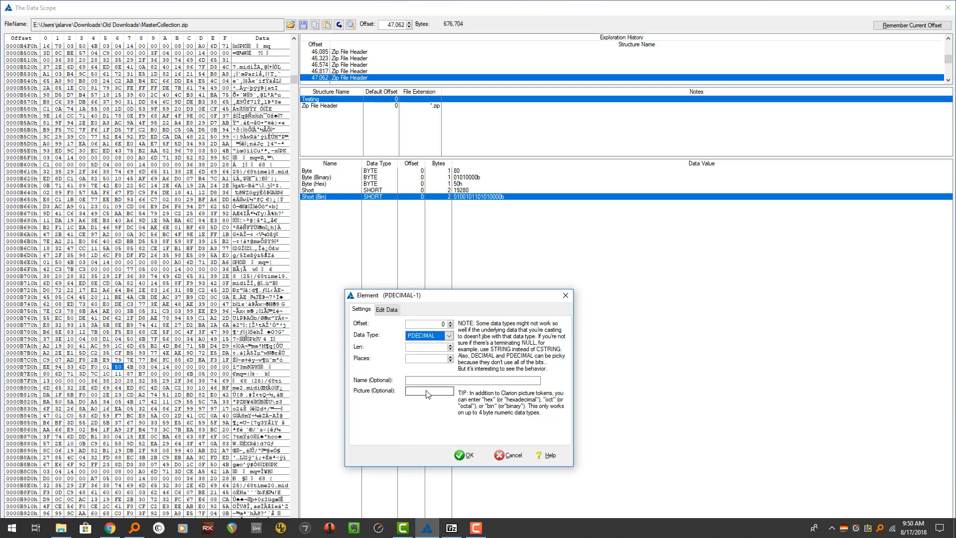
{"action": "key", "text": "d"}
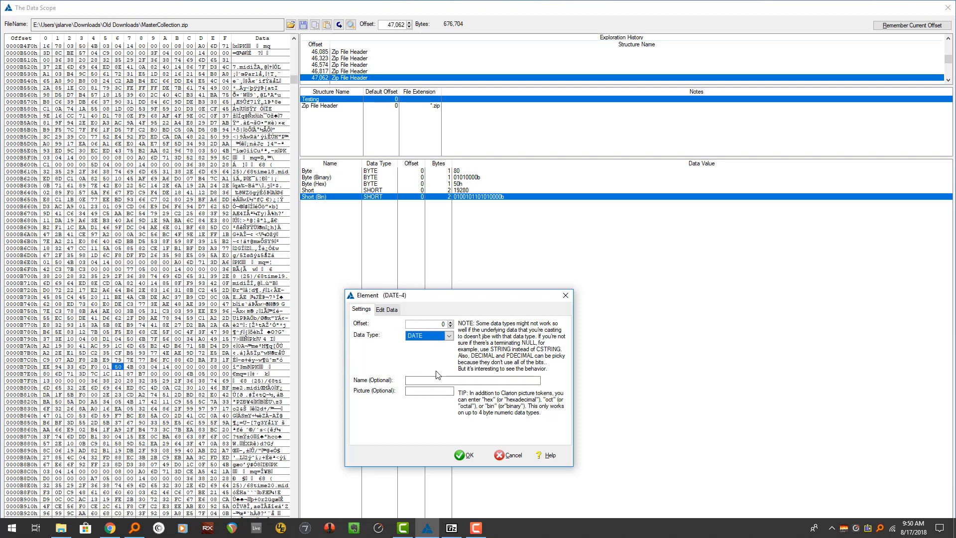
{"action": "key", "text": "d"}
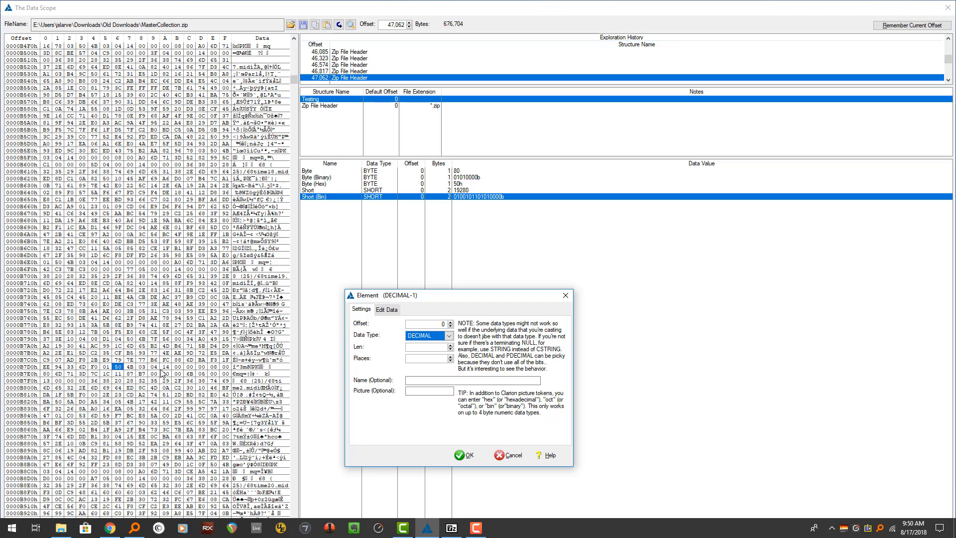
{"action": "left_click", "coordinate": [433, 347]}
{"action": "type", "text": "3"}
{"action": "left_click", "coordinate": [435, 380]}
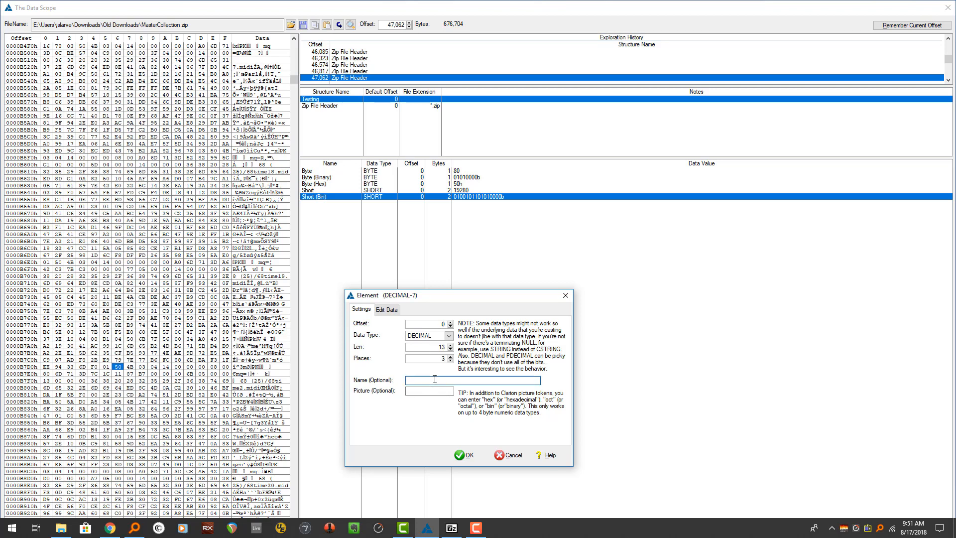
{"action": "type", "text": "Decimal (13,3"}
Step: Set the underlying data of the Decimal (13,3) element to 12345 and save it
{"action": "left_click", "coordinate": [392, 310]}
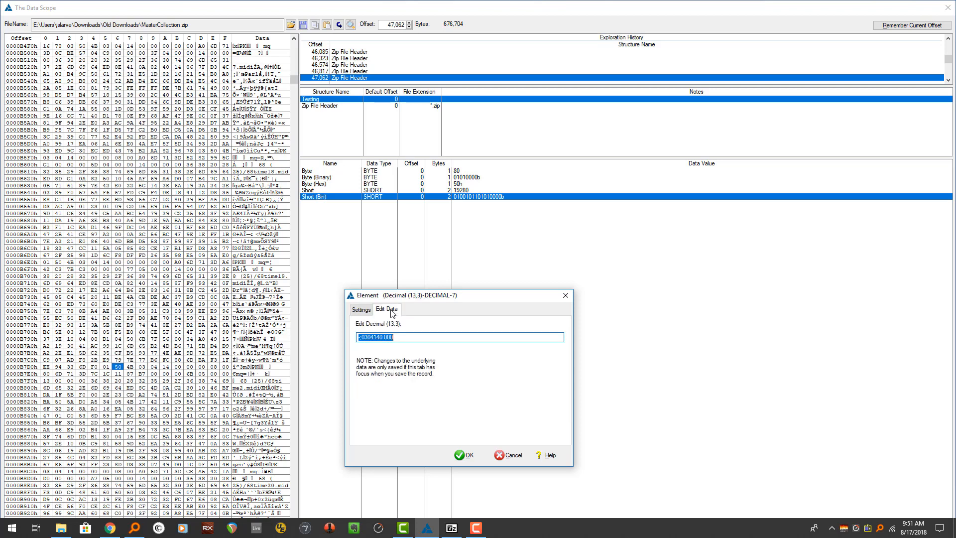
{"action": "left_click", "coordinate": [404, 337]}
{"action": "key", "text": "ctrl+a"}
{"action": "type", "text": "123"}
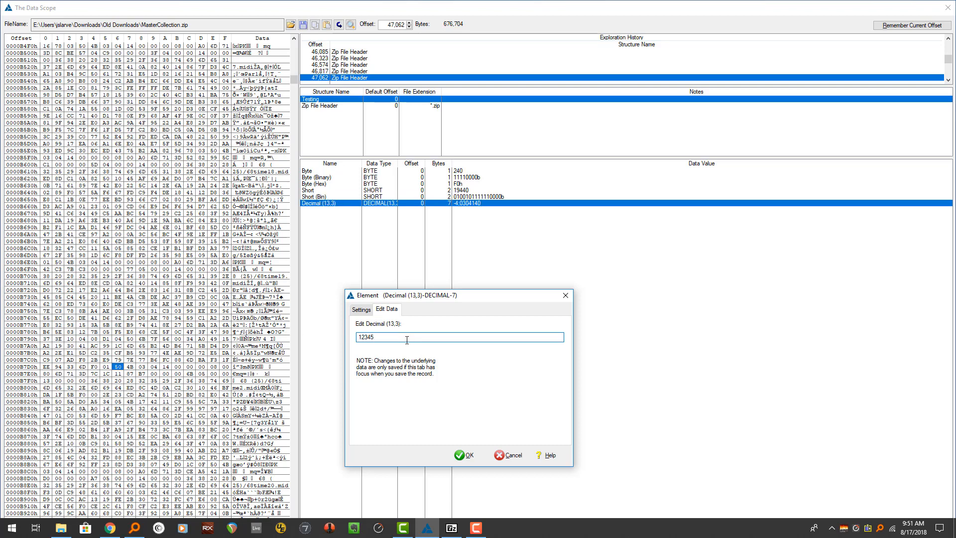
{"action": "key", "text": "Tab"}
{"action": "left_click", "coordinate": [471, 454]}
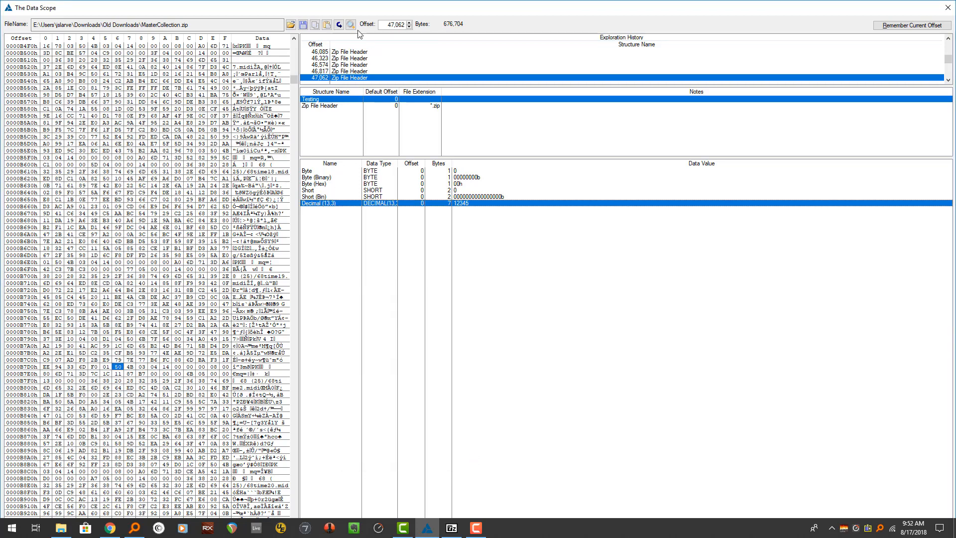
Step: Refresh the hex dump and examine the bytes in row 0000B7D0h that store the decimal value
{"action": "left_click", "coordinate": [339, 25]}
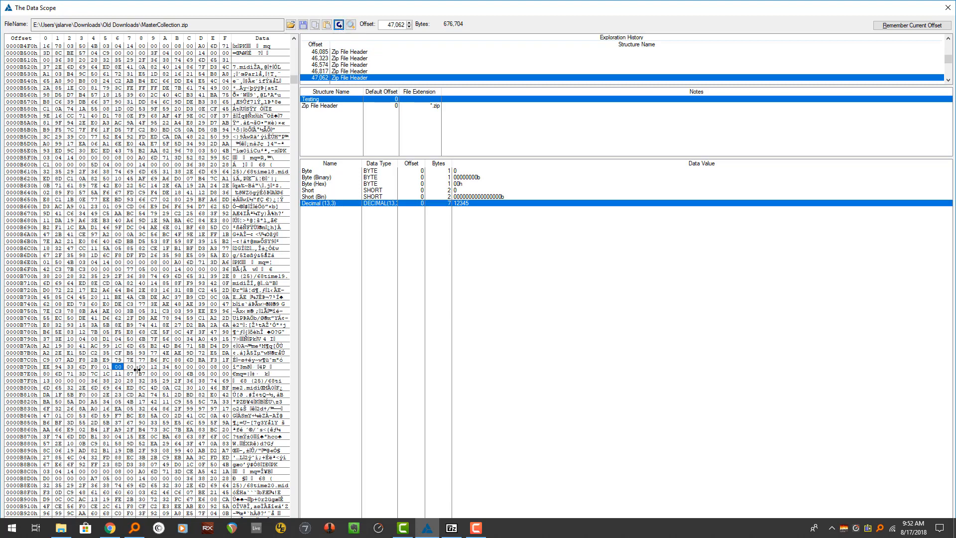
{"action": "left_click", "coordinate": [154, 367]}
{"action": "left_click", "coordinate": [166, 367]}
{"action": "left_click", "coordinate": [176, 369]}
{"action": "left_click", "coordinate": [154, 367]}
{"action": "left_click", "coordinate": [167, 369]}
{"action": "left_click", "coordinate": [154, 368]}
Step: Add an unnamed PSTRING element with length 24 at offset 7
{"action": "left_click", "coordinate": [320, 221]}
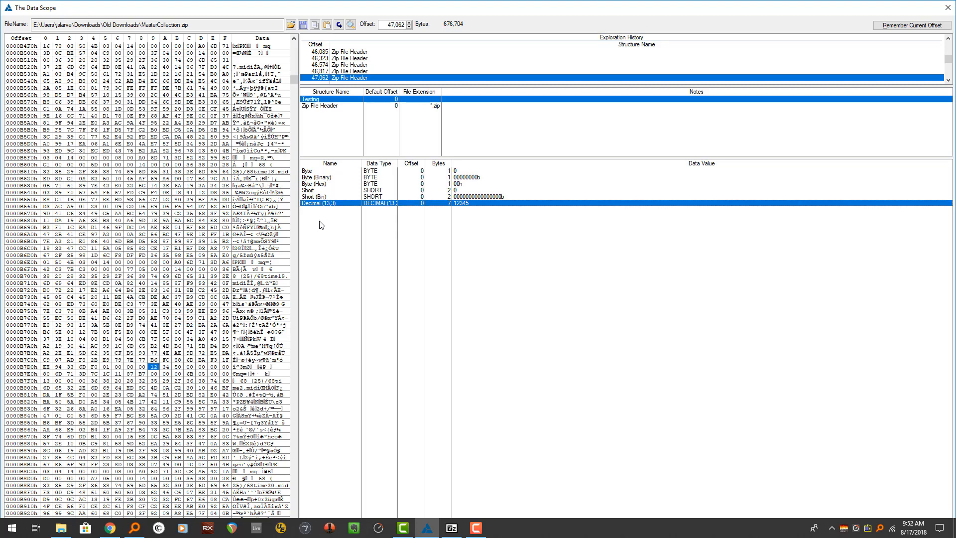
{"action": "key", "text": "Insert"}
{"action": "left_click", "coordinate": [424, 337]}
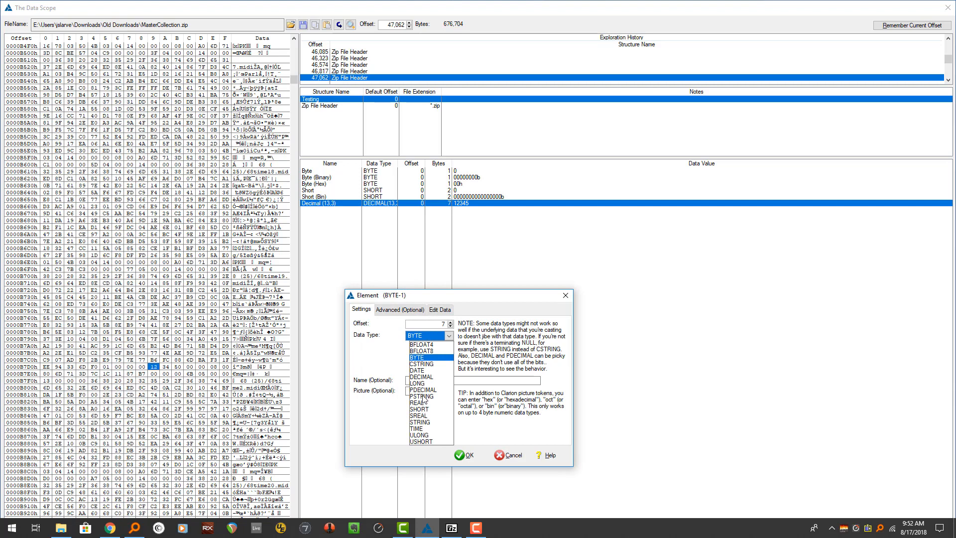
{"action": "left_click", "coordinate": [422, 396]}
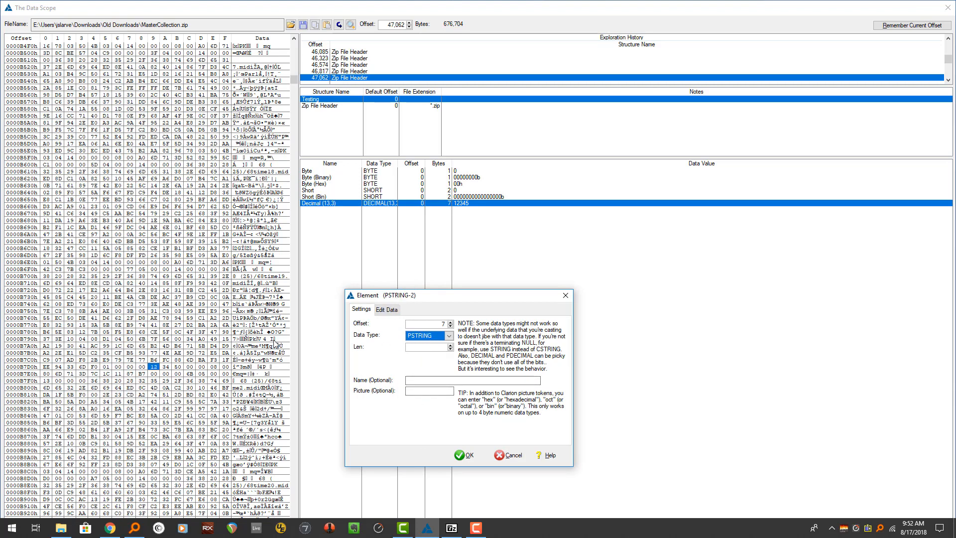
{"action": "left_click", "coordinate": [437, 347]}
{"action": "type", "text": "2"}
{"action": "key", "text": "Up"}
{"action": "key", "text": "Up"}
{"action": "key", "text": "Up"}
{"action": "key", "text": "Up"}
{"action": "key", "text": "Up"}
{"action": "key", "text": "Up"}
{"action": "key", "text": "Up"}
{"action": "key", "text": "Up"}
{"action": "key", "text": "Up"}
{"action": "key", "text": "Up"}
{"action": "key", "text": "Up"}
{"action": "key", "text": "Up"}
{"action": "key", "text": "Up"}
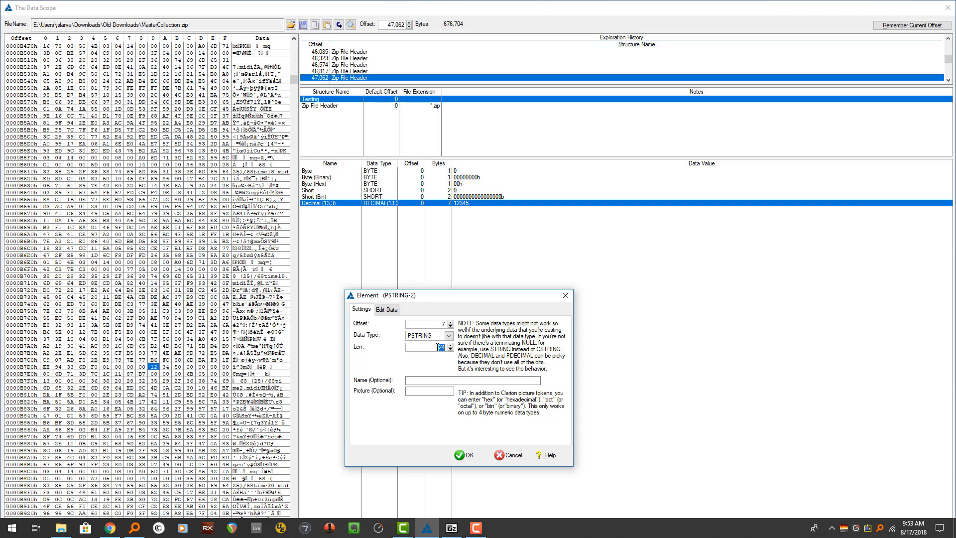
{"action": "key", "text": "Return"}
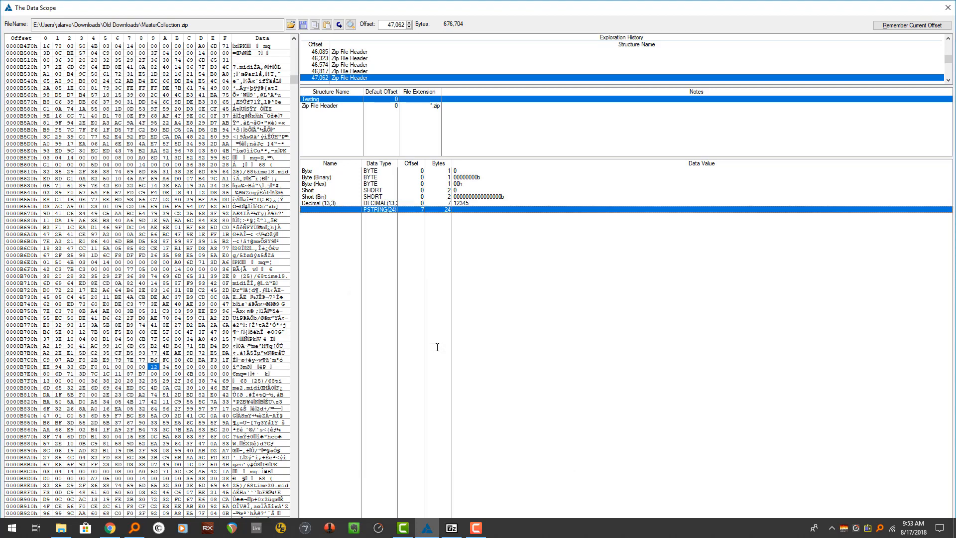
Step: Set the PSTRING element's offset to 0 and its data to "This is a test"
{"action": "double_click", "coordinate": [326, 216]}
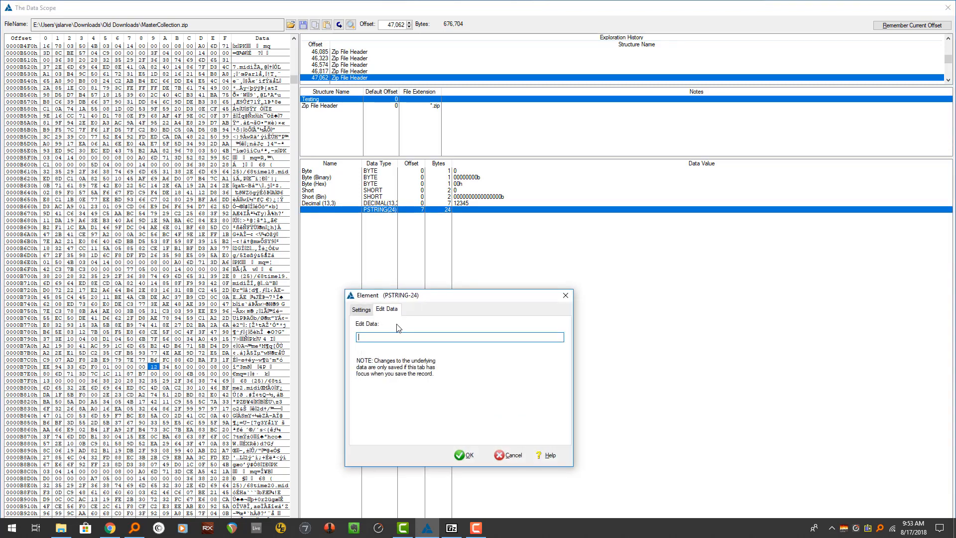
{"action": "type", "text": "This is a test"}
{"action": "left_click", "coordinate": [361, 309]}
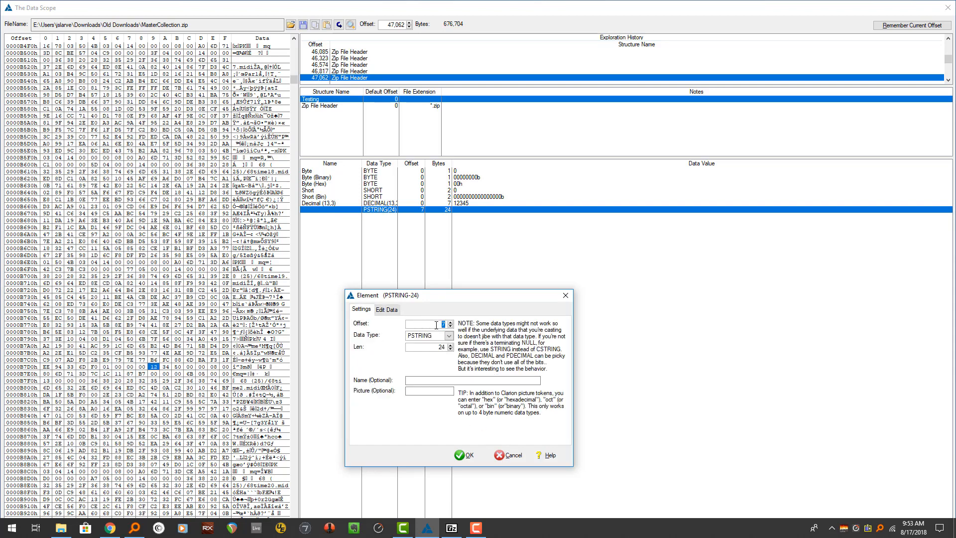
{"action": "left_click", "coordinate": [388, 310]}
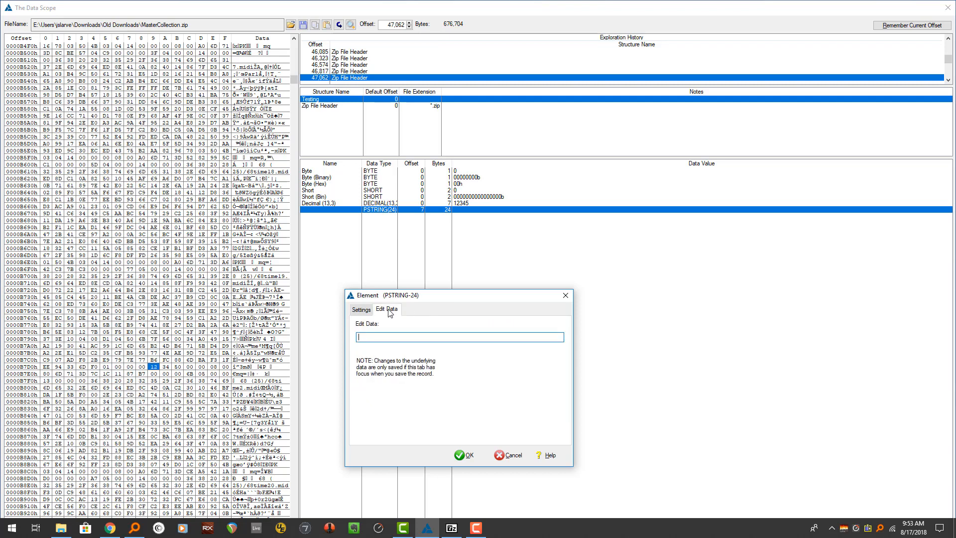
{"action": "left_click", "coordinate": [405, 337]}
{"action": "type", "text": "This is a test"}
{"action": "left_click", "coordinate": [467, 457]}
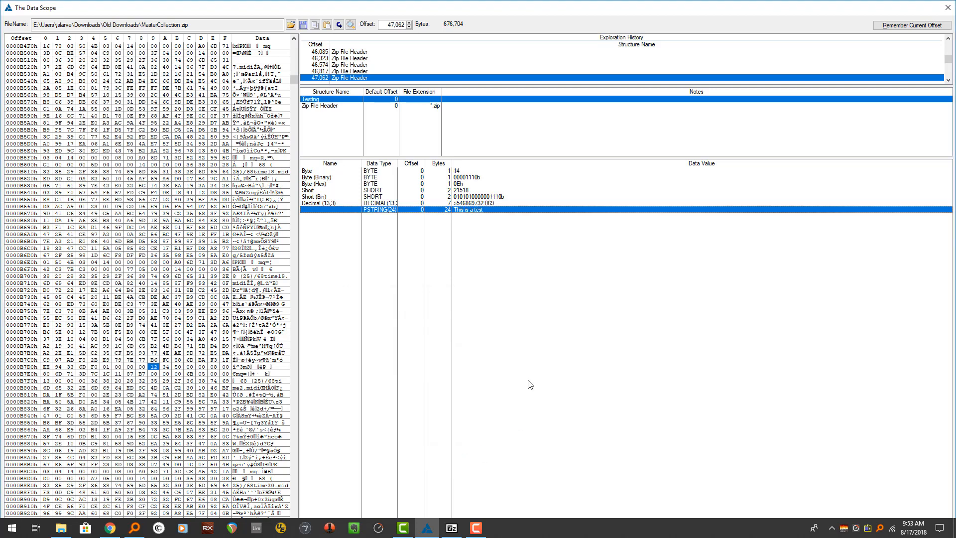
Step: Refresh the hex dump and change the PSTRING element's data to "This is a test." with a trailing period
{"action": "left_click", "coordinate": [459, 172]}
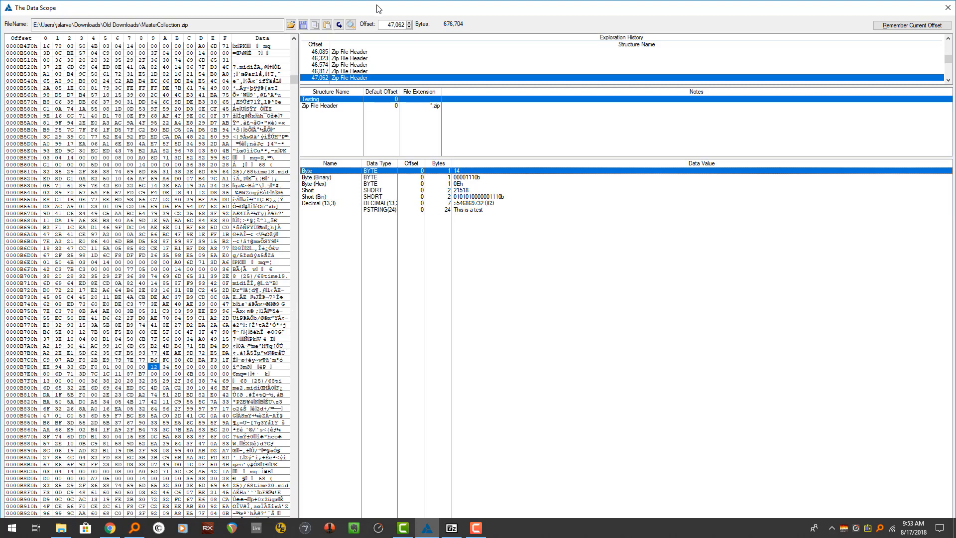
{"action": "left_click", "coordinate": [339, 25]}
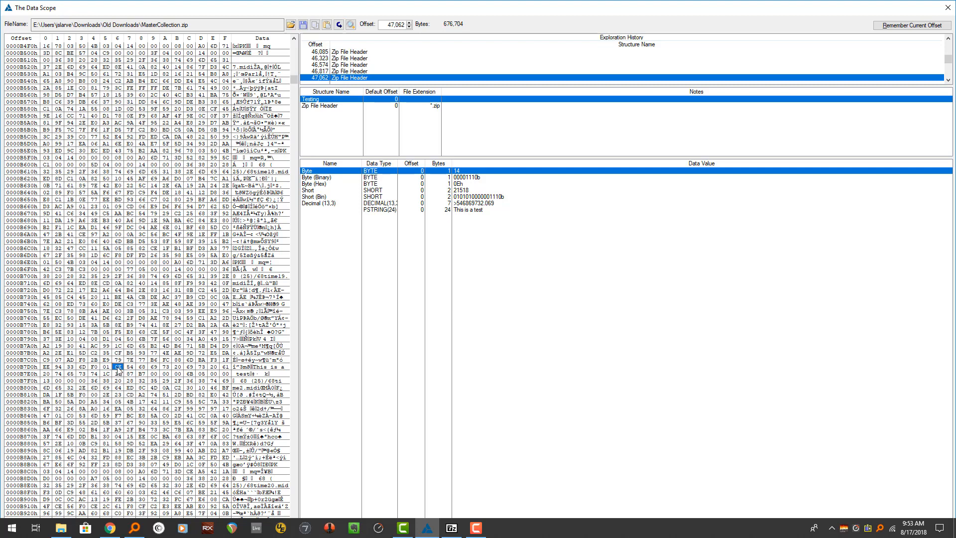
{"action": "double_click", "coordinate": [478, 211]}
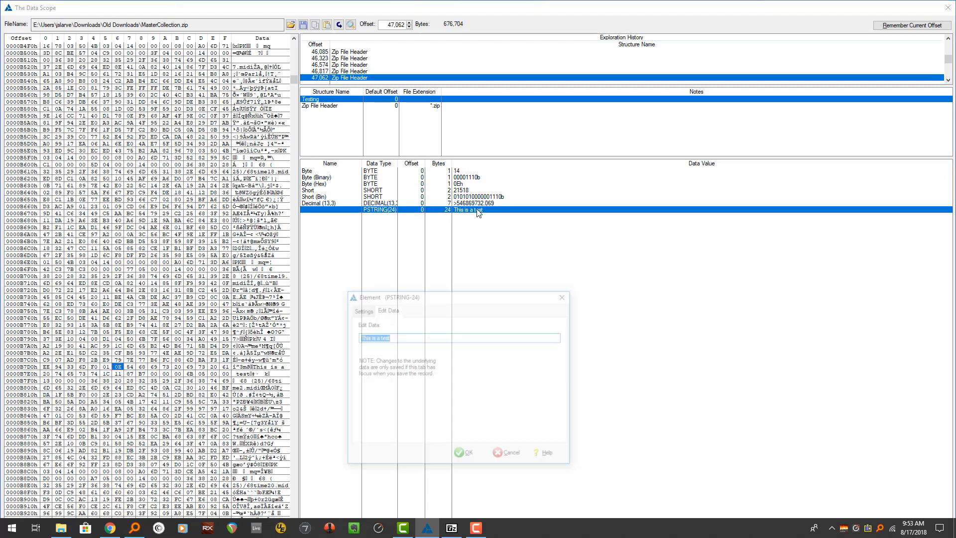
{"action": "key", "text": "End"}
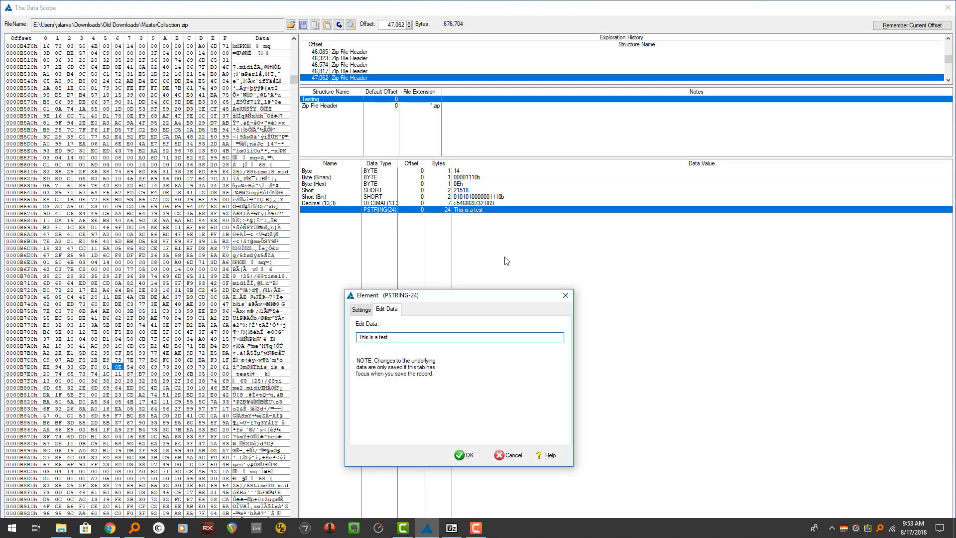
{"action": "key", "text": "Return"}
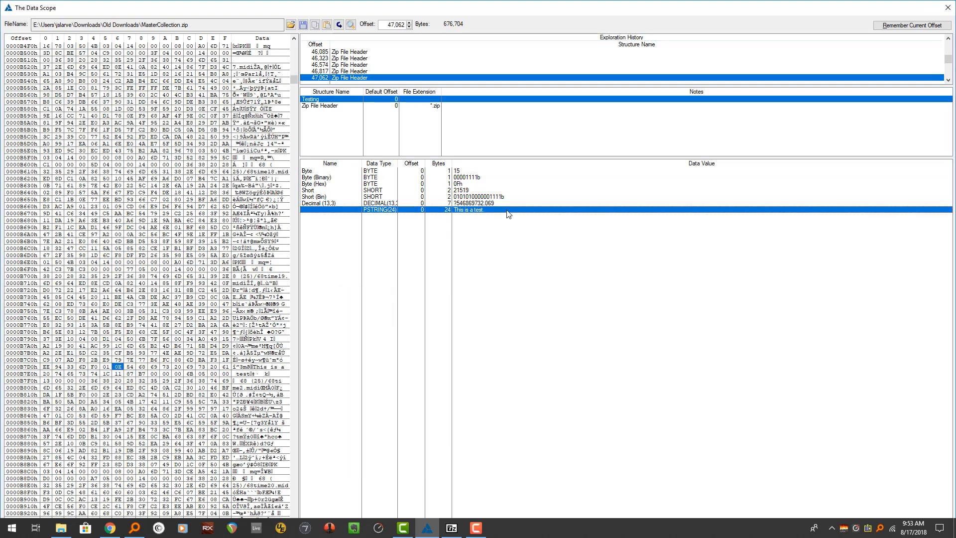
Step: Compare the Byte value with the PSTRING text and refresh the hex dump to examine the string's leading length byte
{"action": "left_click", "coordinate": [462, 173]}
{"action": "double_click", "coordinate": [462, 209]}
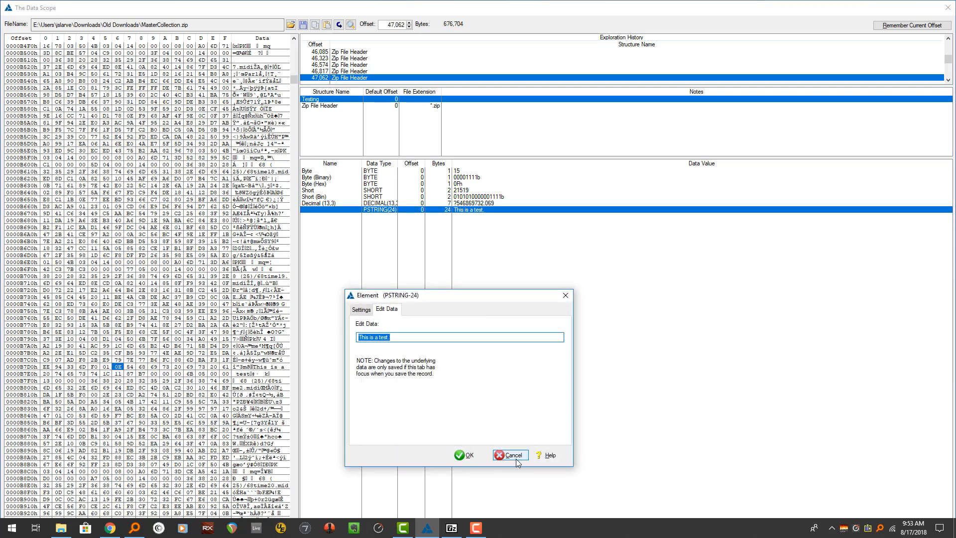
{"action": "left_click", "coordinate": [500, 455]}
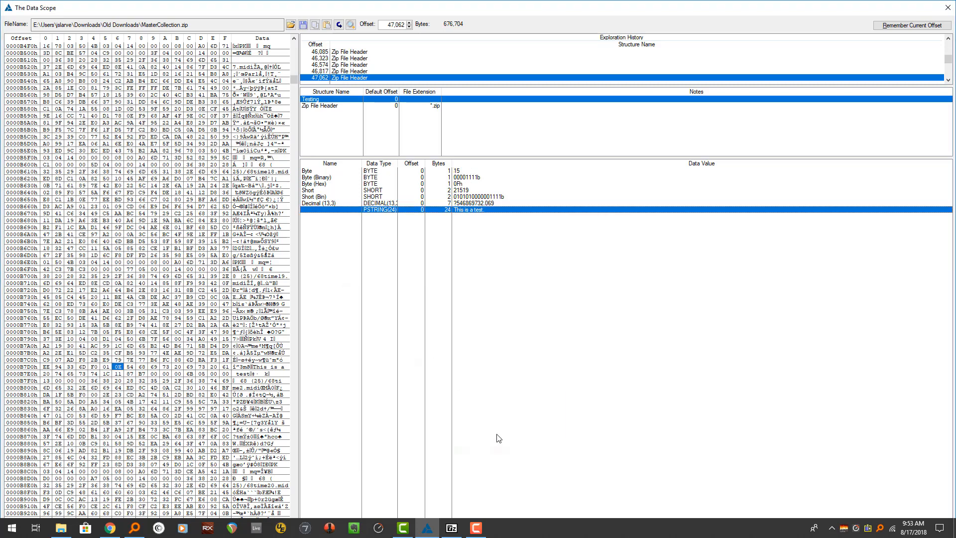
{"action": "left_click", "coordinate": [338, 25]}
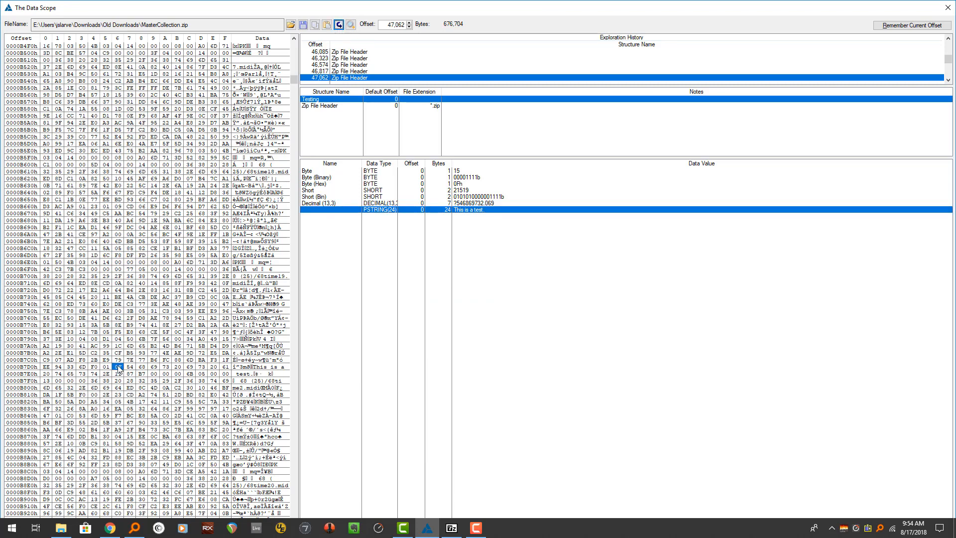
{"action": "left_click", "coordinate": [468, 172]}
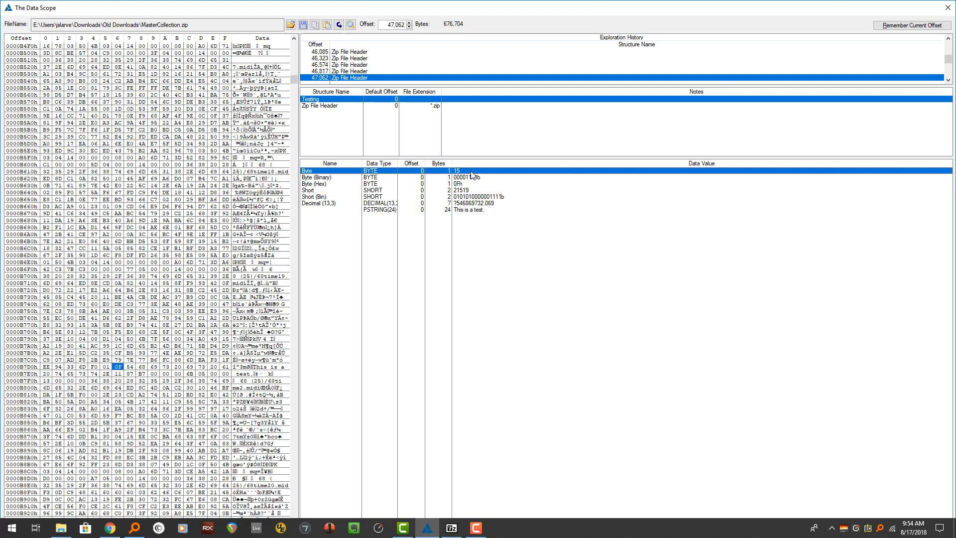